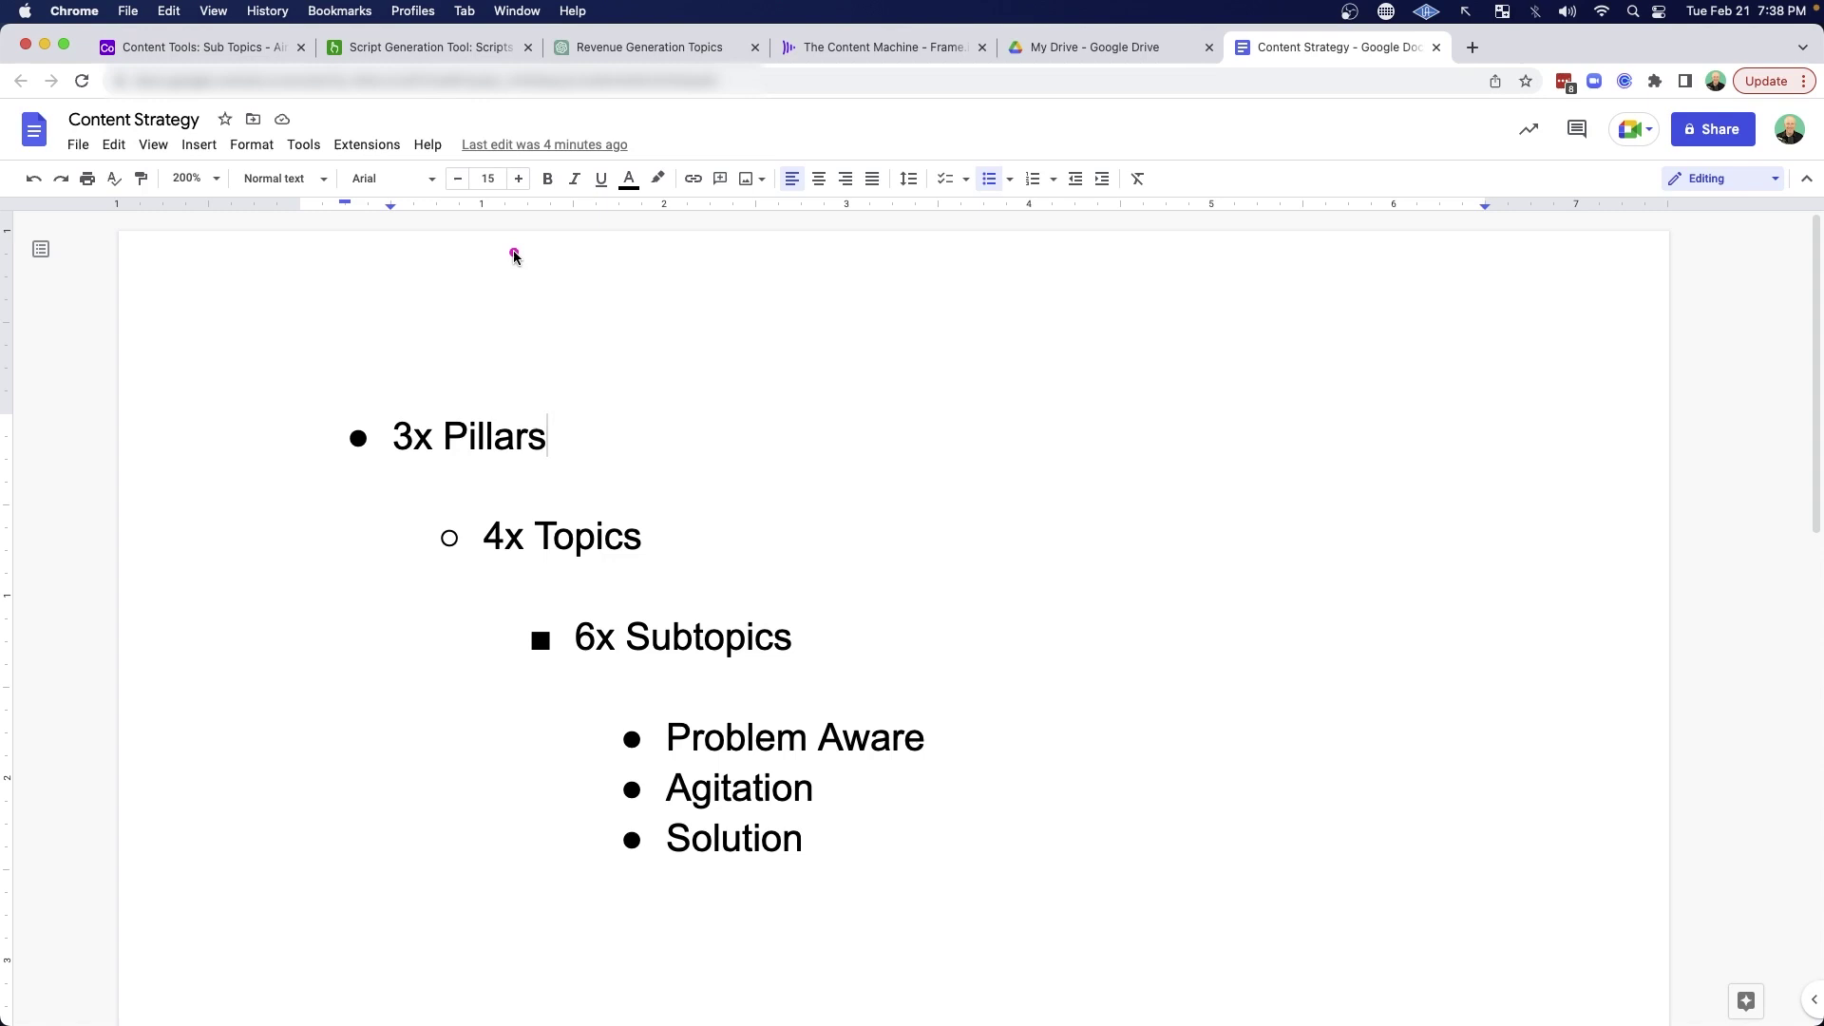
# Step: Point out the four topics grouped under each pillar in the Topics table
pyautogui.moveTo(513, 254)
pyautogui.mouseDown()
pyautogui.moveTo(440, 310)
pyautogui.moveTo(428, 374)
pyautogui.moveTo(495, 386)
pyautogui.mouseUp()
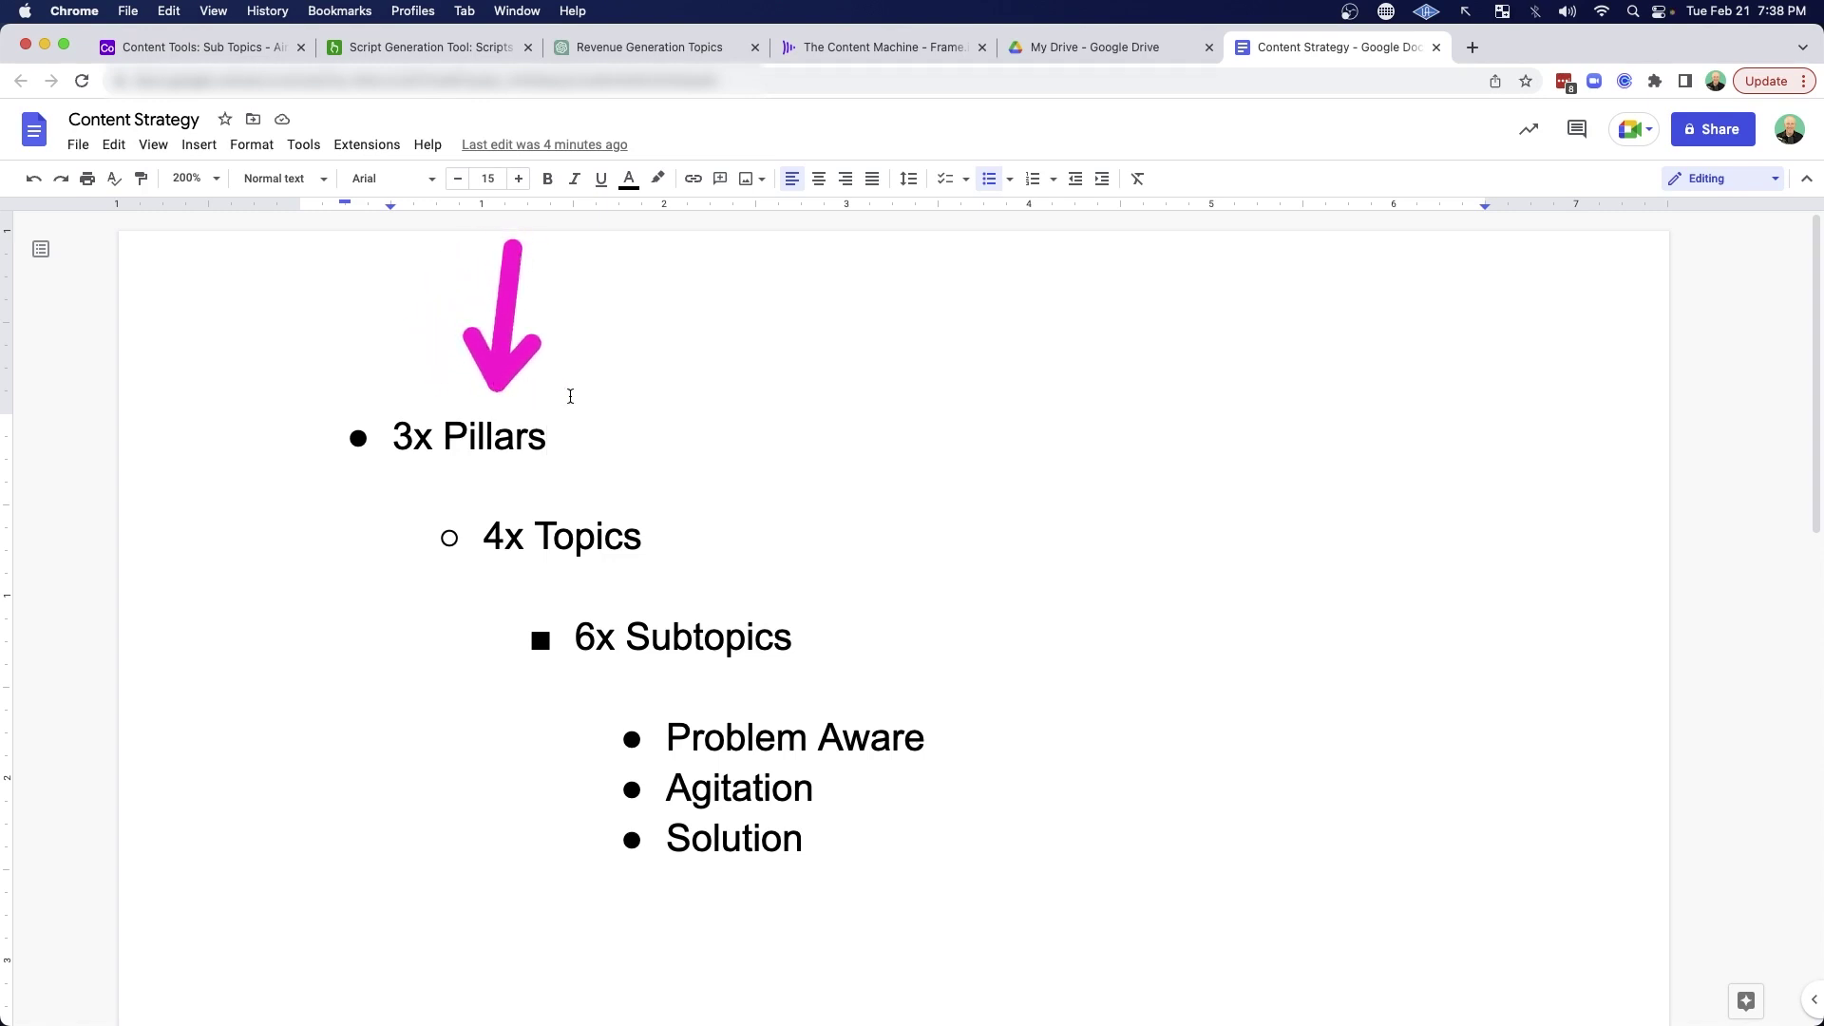
pyautogui.moveTo(676, 364)
pyautogui.mouseDown()
pyautogui.moveTo(529, 456)
pyautogui.moveTo(546, 498)
pyautogui.moveTo(600, 495)
pyautogui.mouseUp()
pyautogui.moveTo(840, 442); pyautogui.dragTo(777, 465)
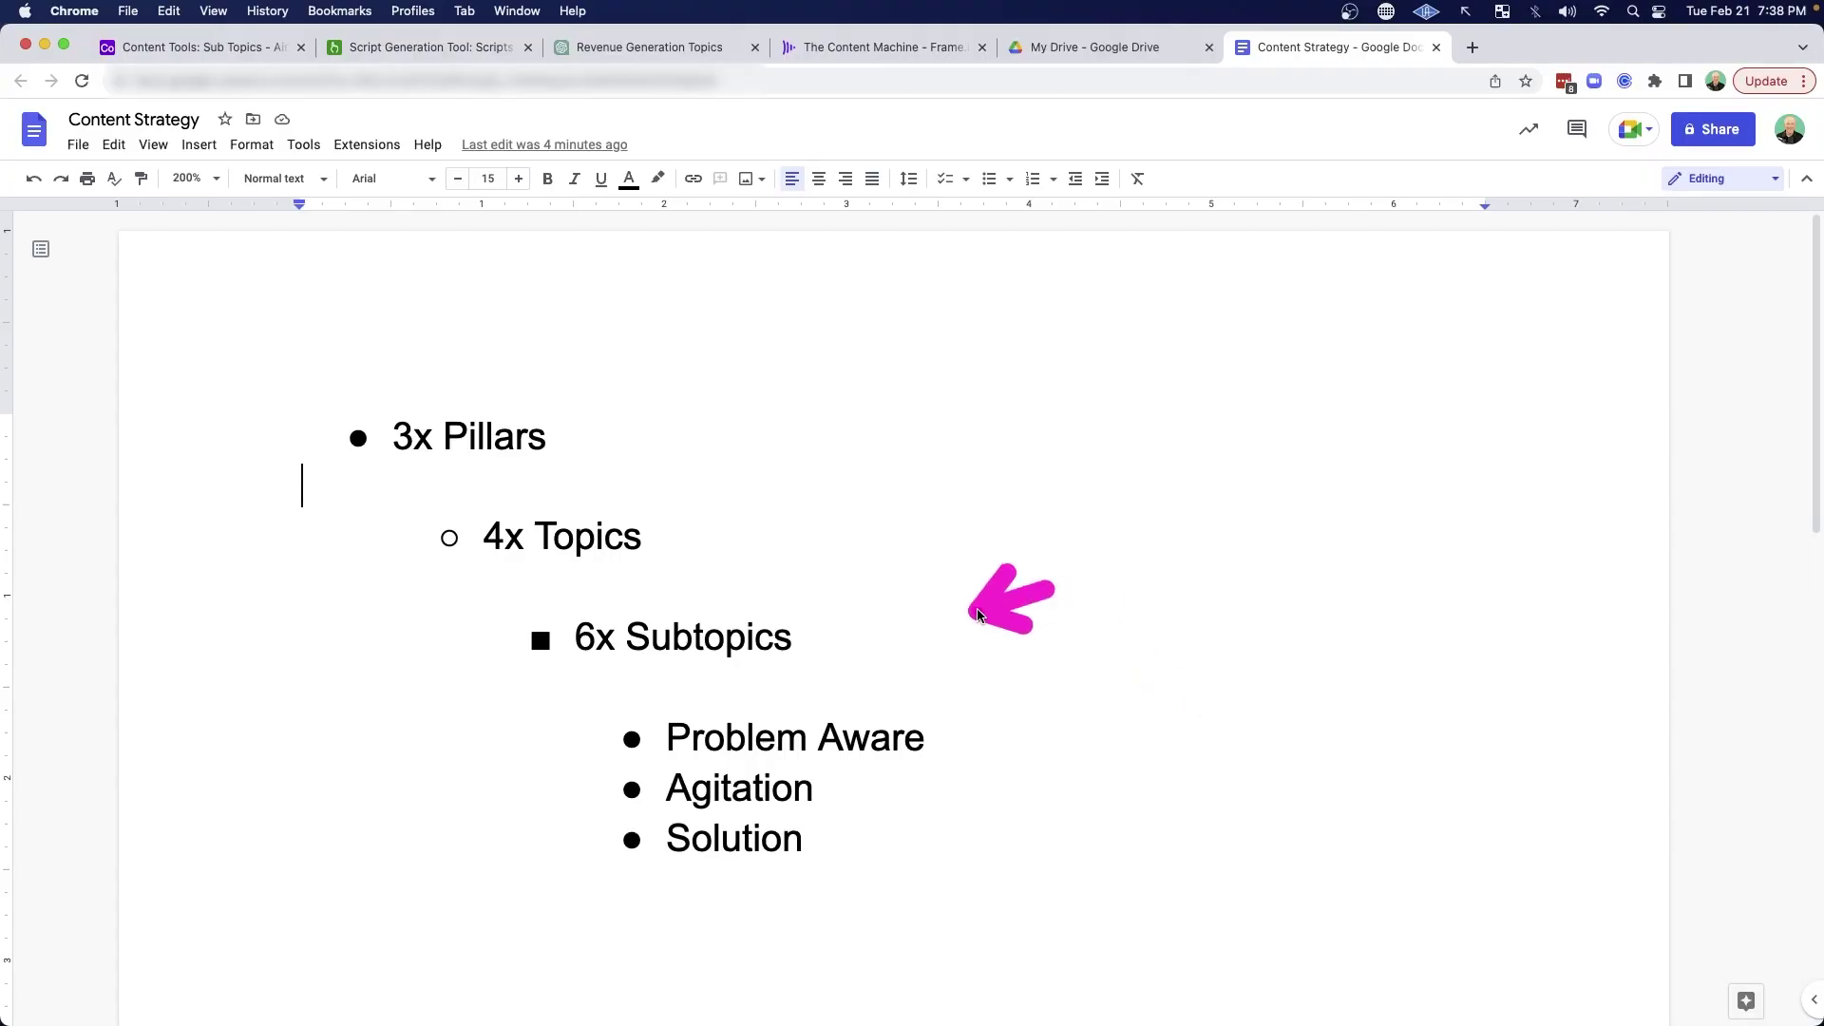
pyautogui.moveTo(672, 464); pyautogui.dragTo(696, 523)
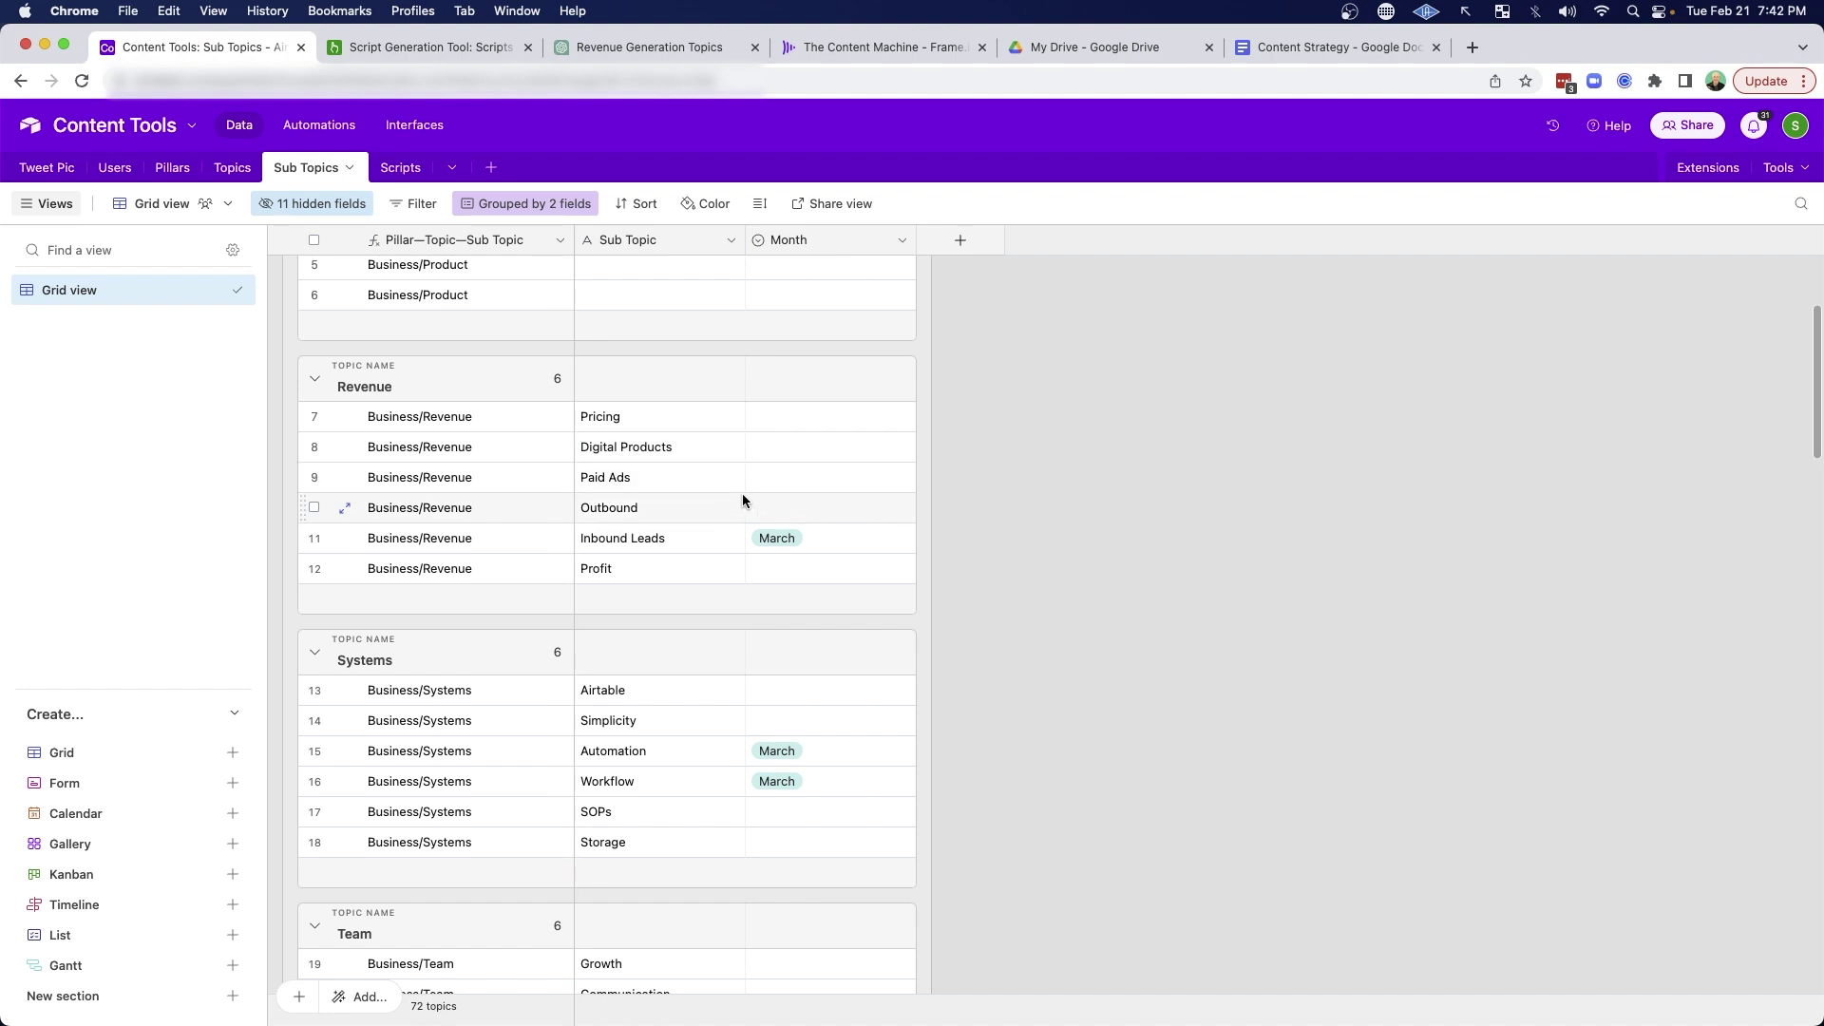
# Step: Scroll the Sub Topics rows, noting months like Marketing April, Packaging January and Training March
pyautogui.scroll(5, 268, 411)
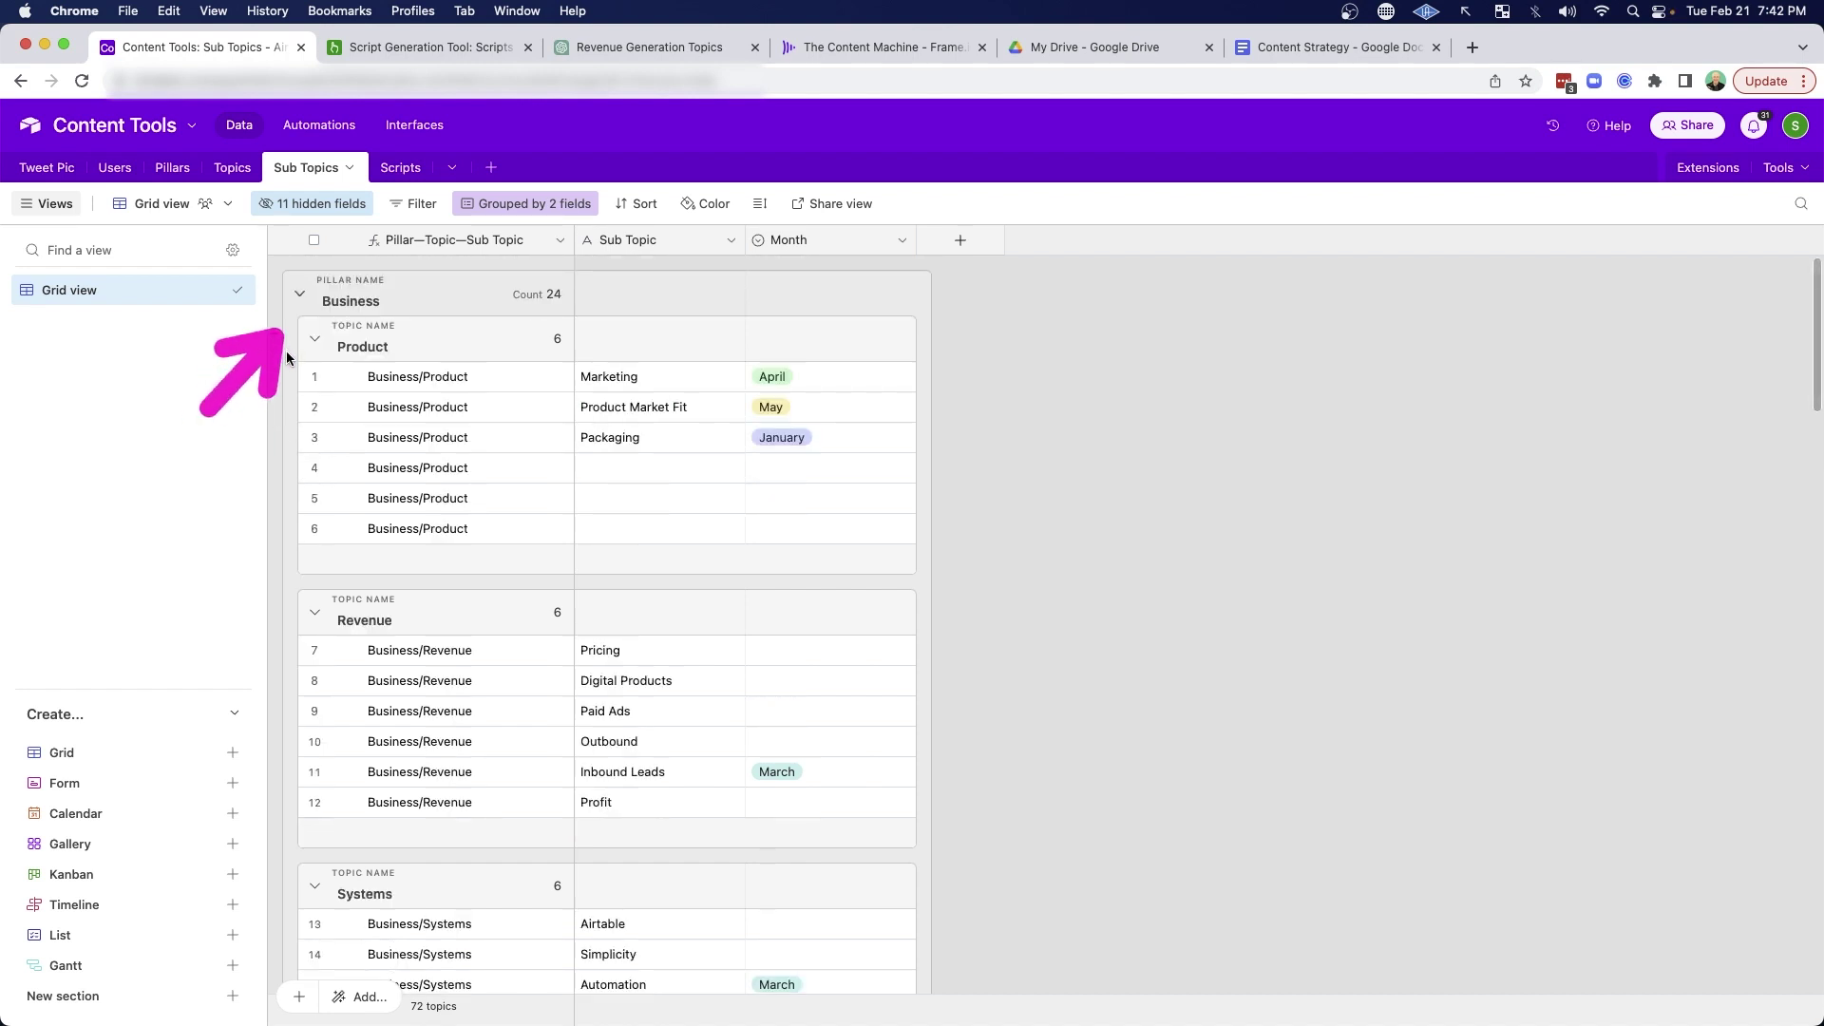
pyautogui.scroll(-5, 310, 521)
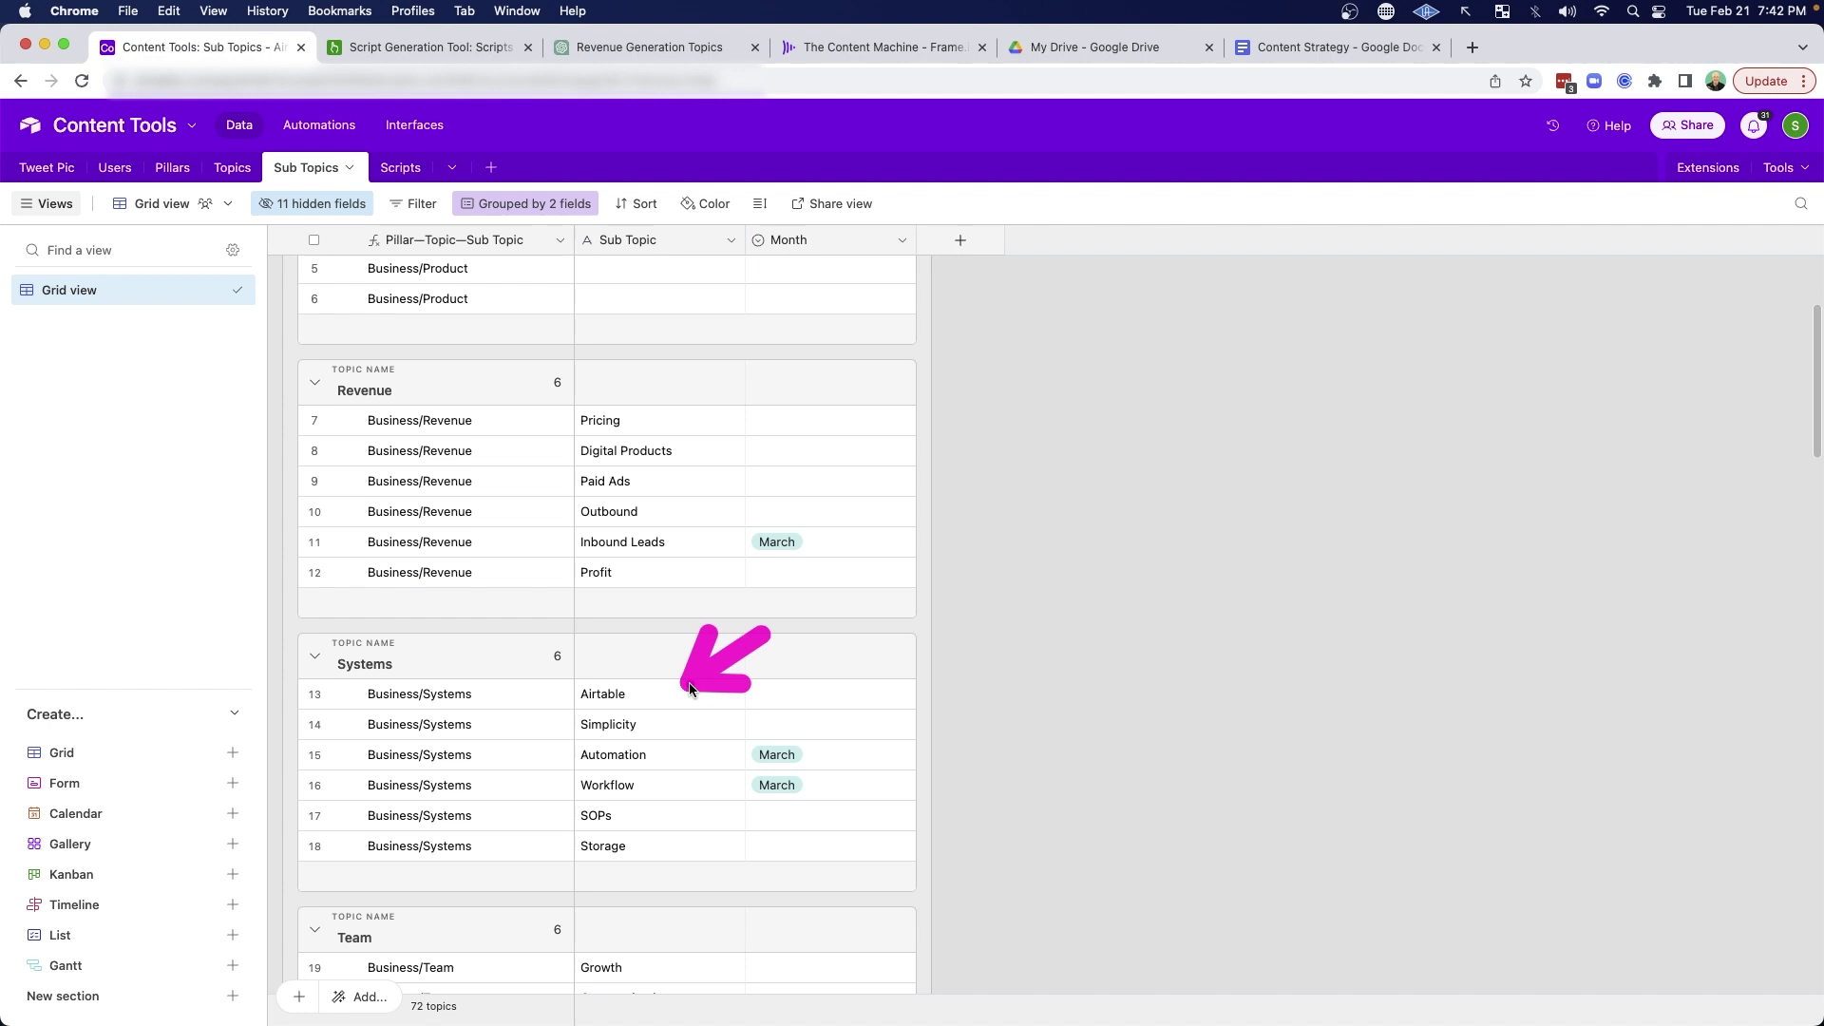
pyautogui.moveTo(808, 705); pyautogui.dragTo(755, 743)
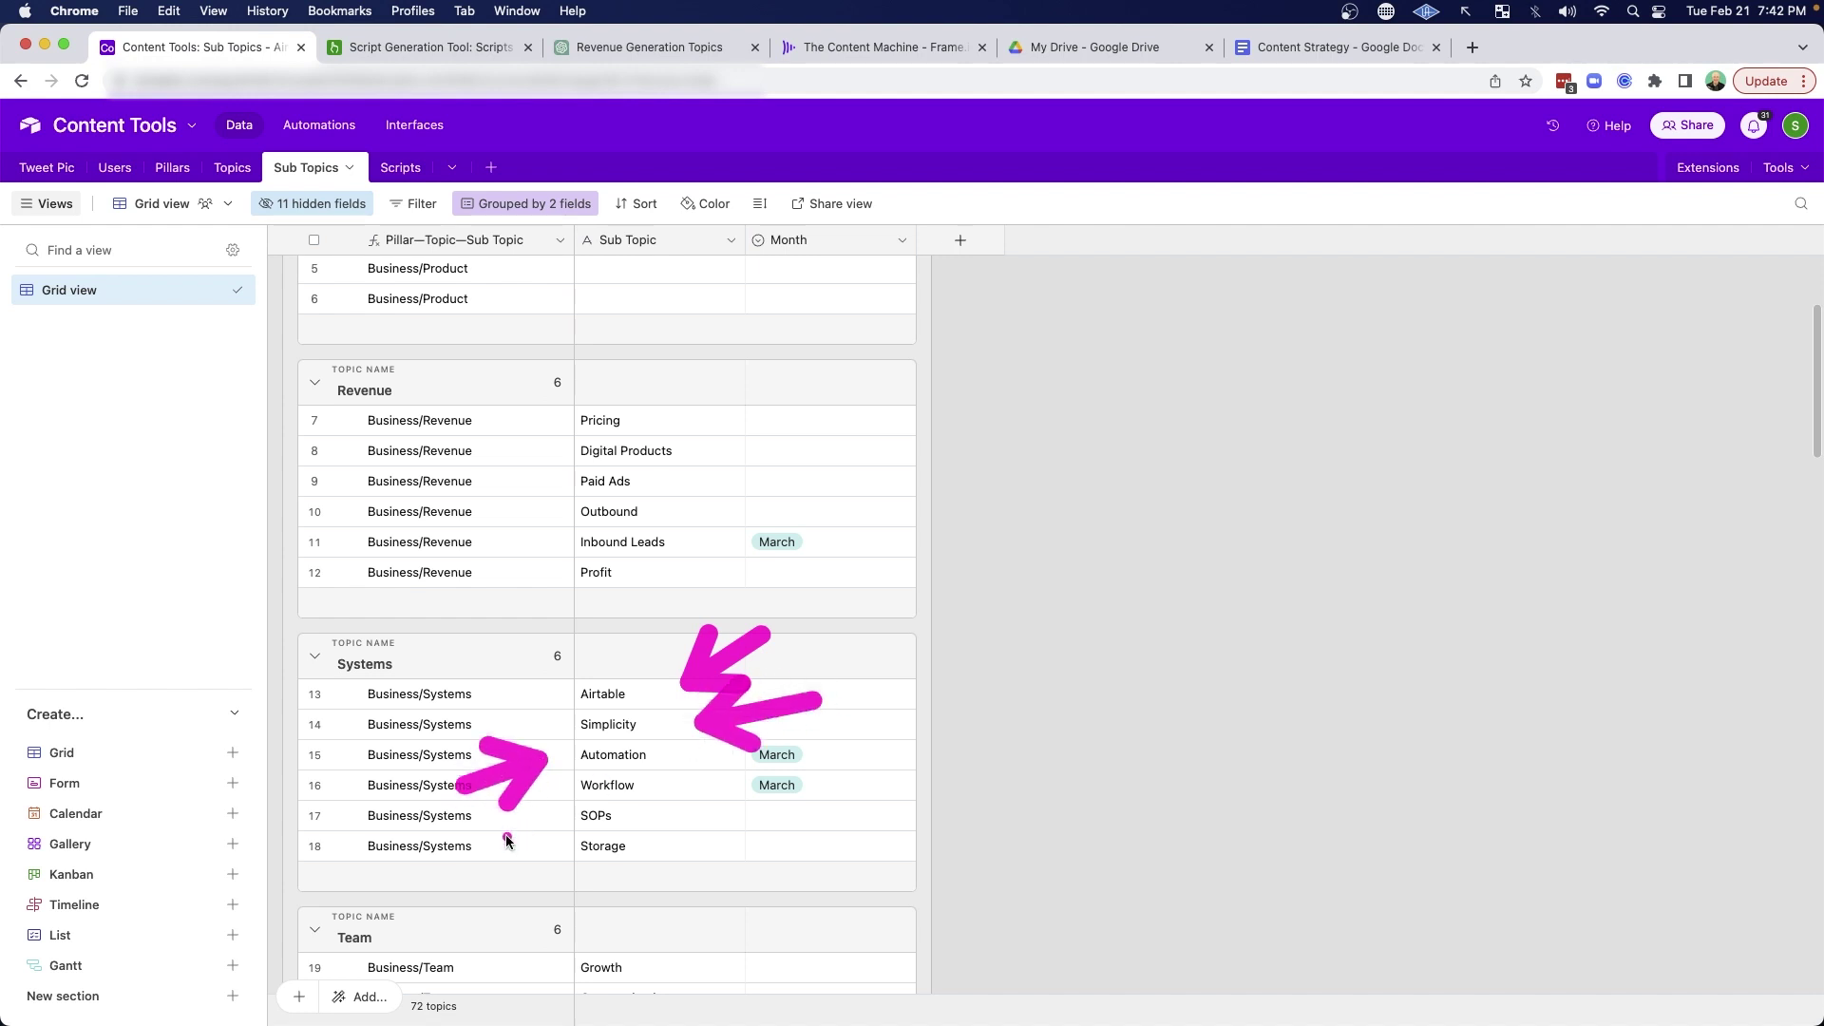
pyautogui.moveTo(798, 863); pyautogui.dragTo(655, 836)
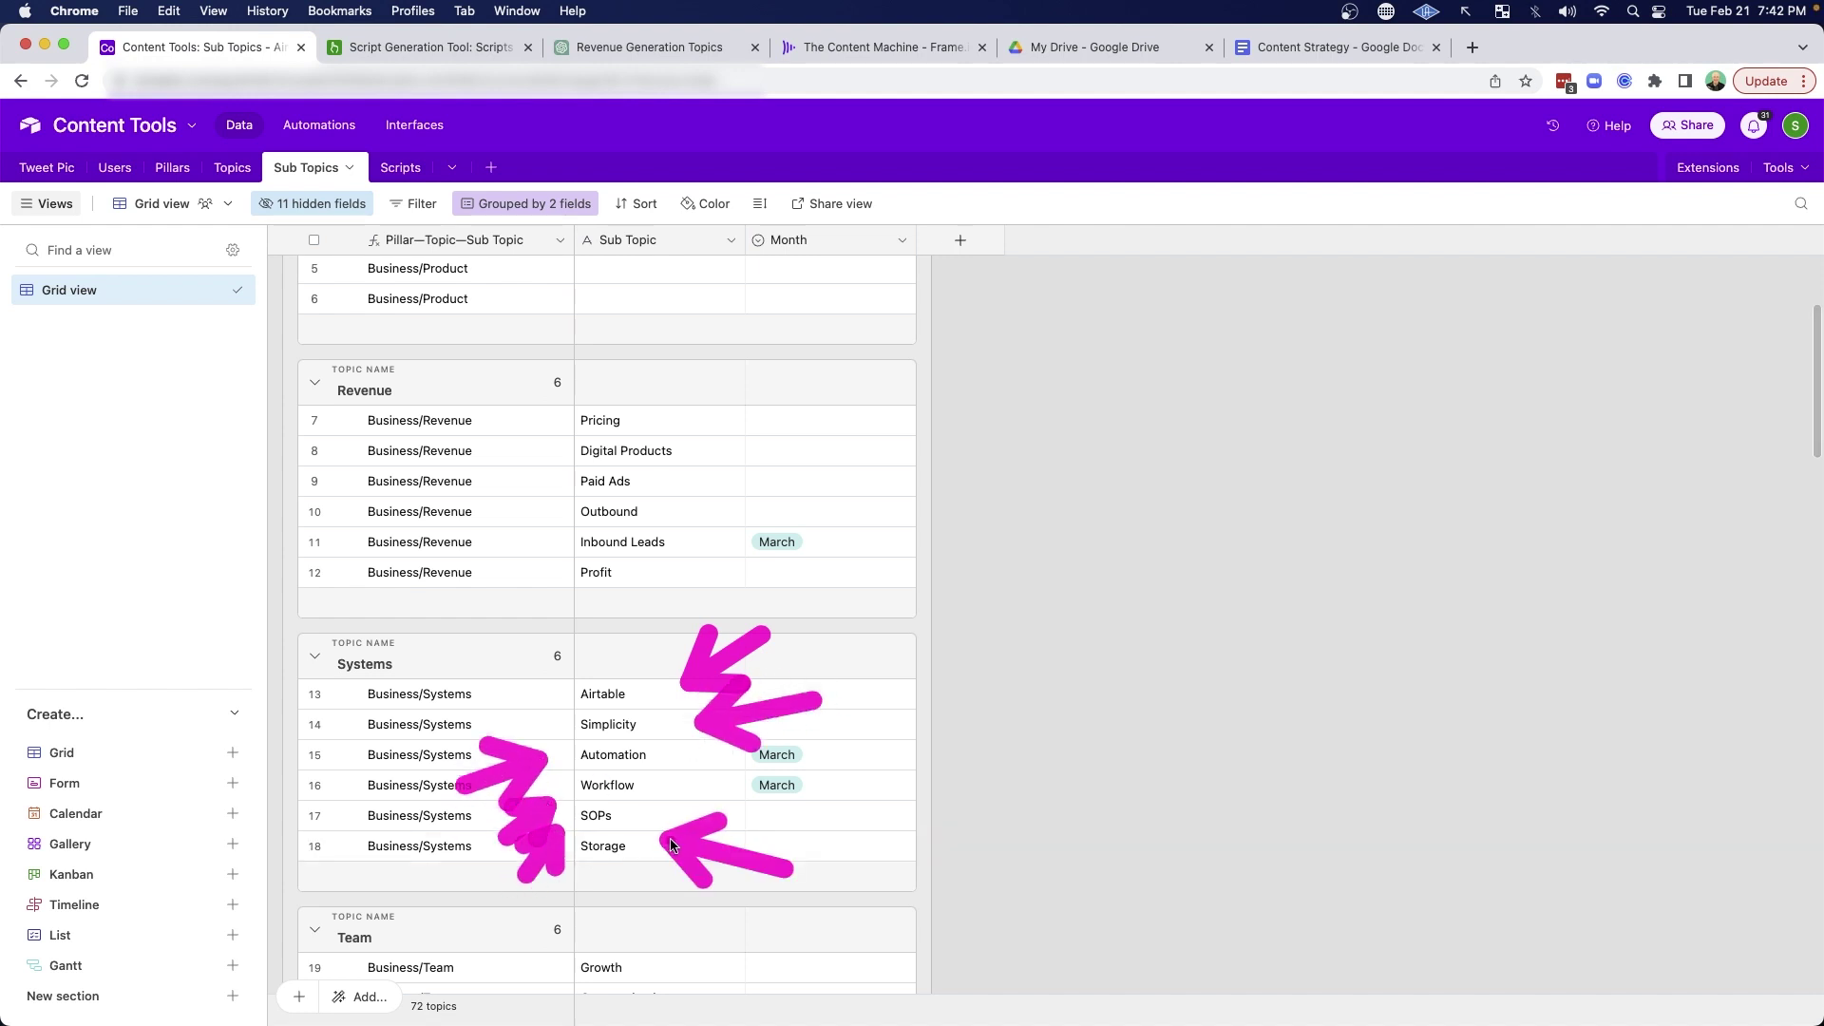
pyautogui.moveTo(1064, 342); pyautogui.dragTo(848, 262)
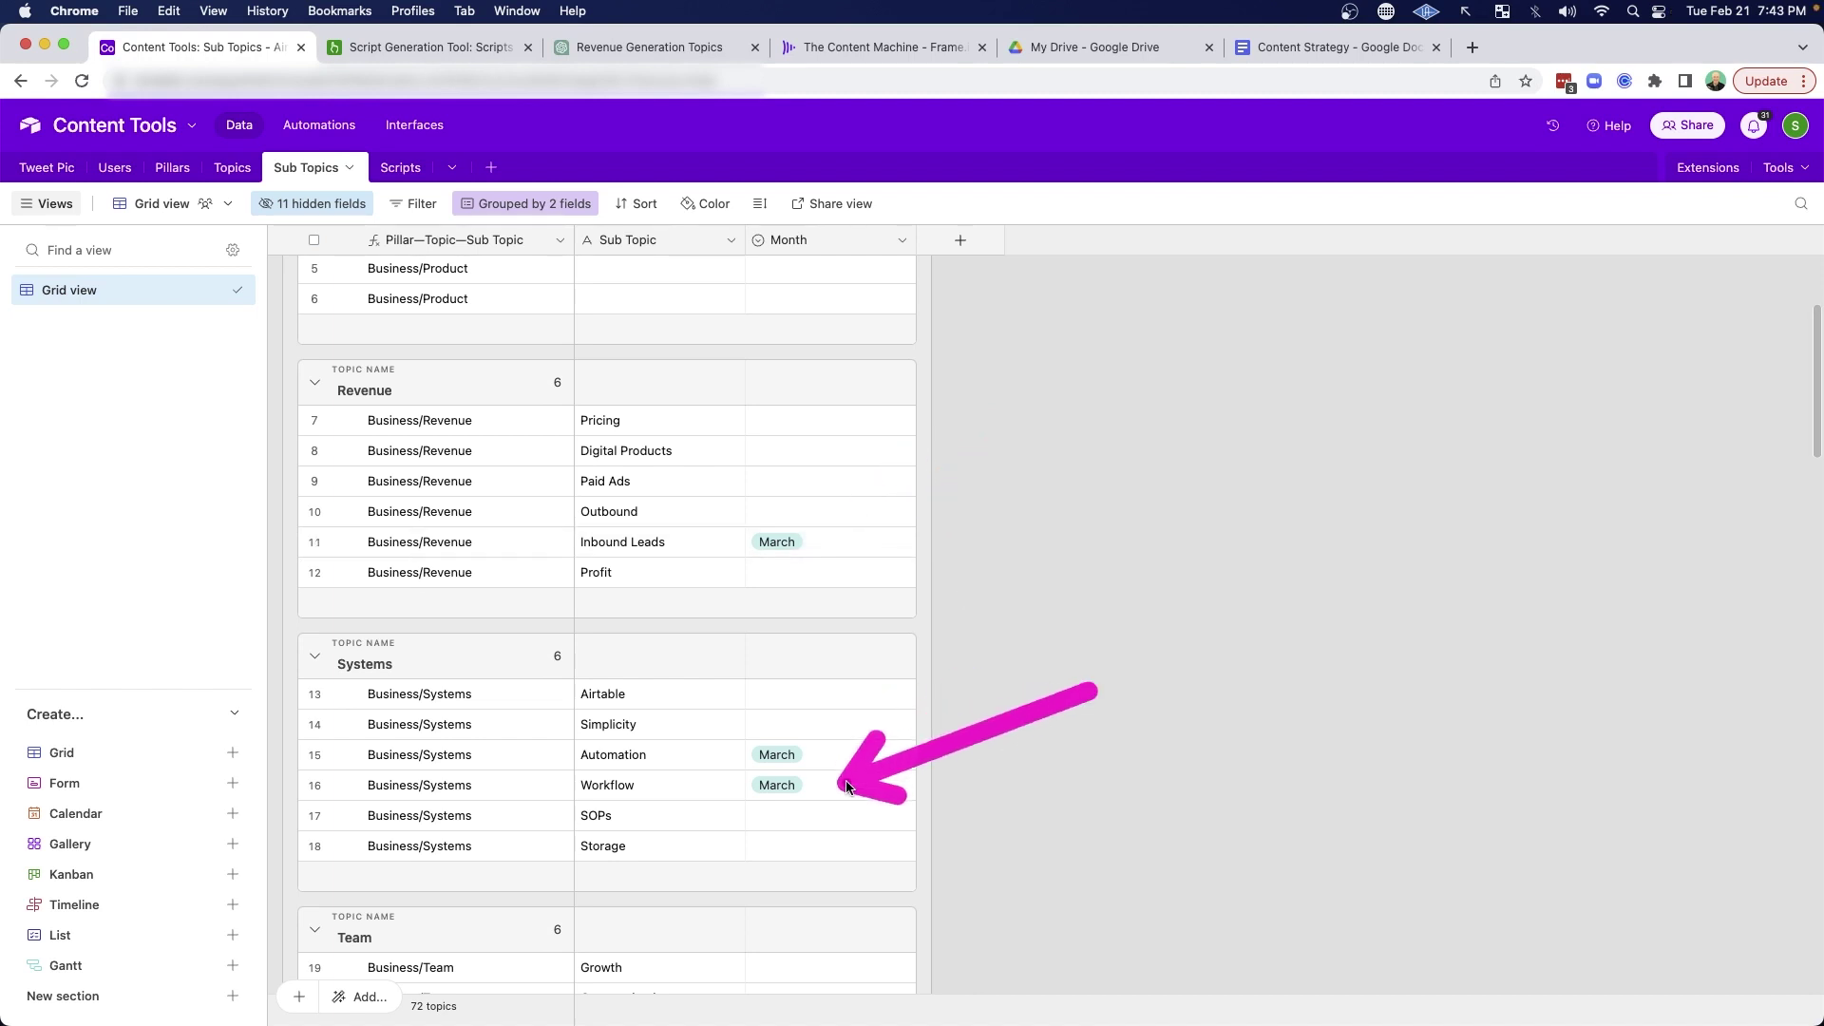
pyautogui.scroll(3, 1052, 726)
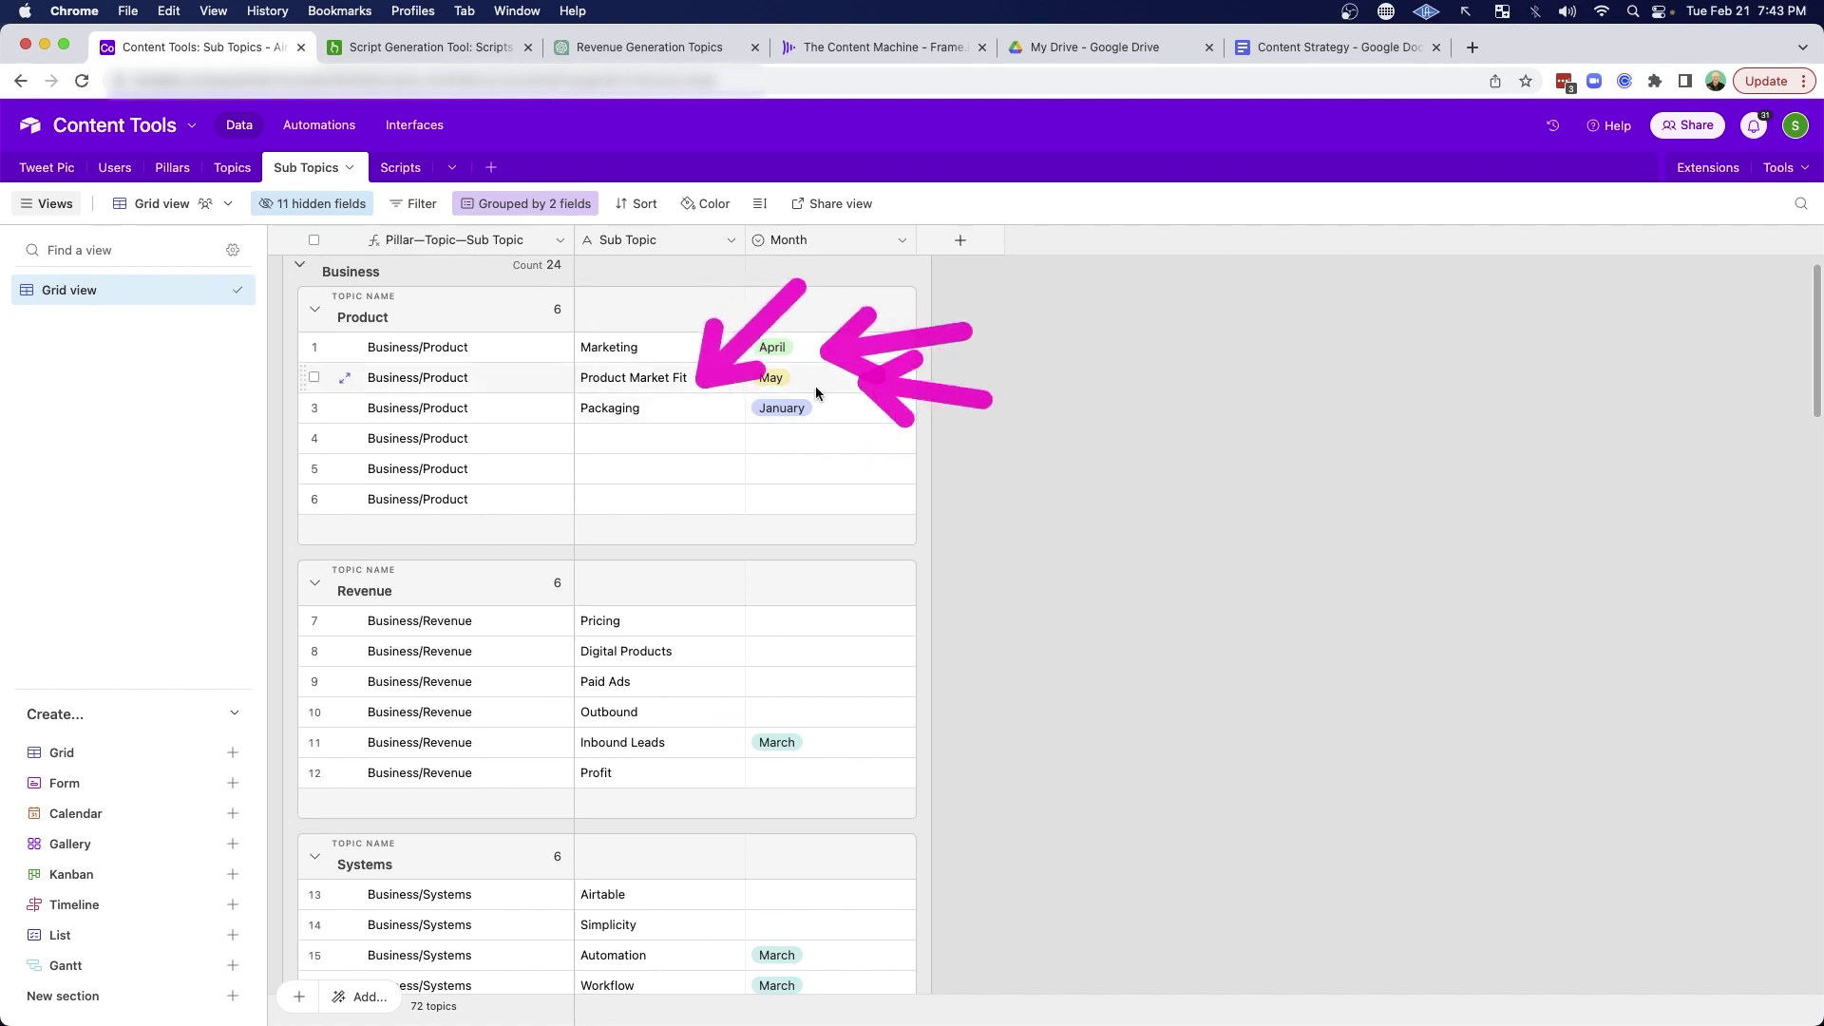
pyautogui.scroll(-5, 301, 463)
pyautogui.moveTo(301, 464)
pyautogui.mouseDown()
pyautogui.moveTo(520, 461)
pyautogui.moveTo(627, 483)
pyautogui.moveTo(613, 448)
pyautogui.moveTo(708, 447)
pyautogui.mouseUp()
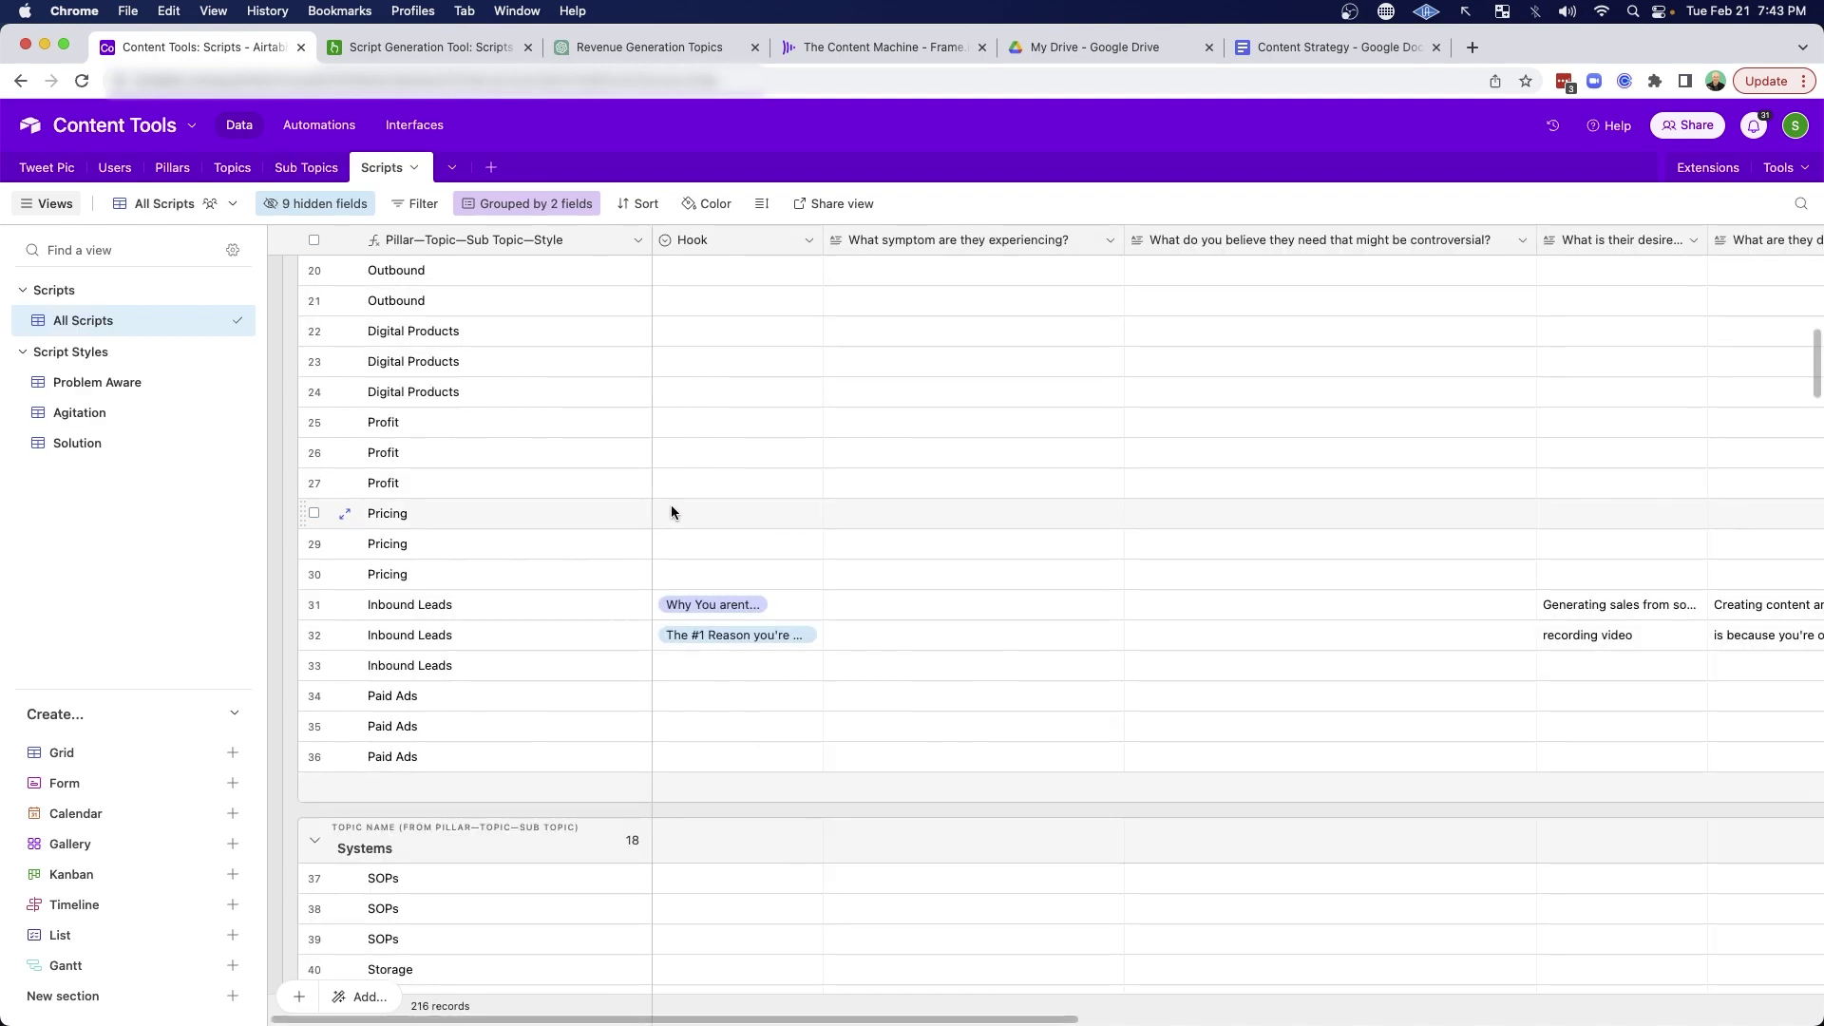
# Step: Review the Scripts table, then bring up the Script Generation Tool's Pillars page
pyautogui.scroll(10, 684, 532)
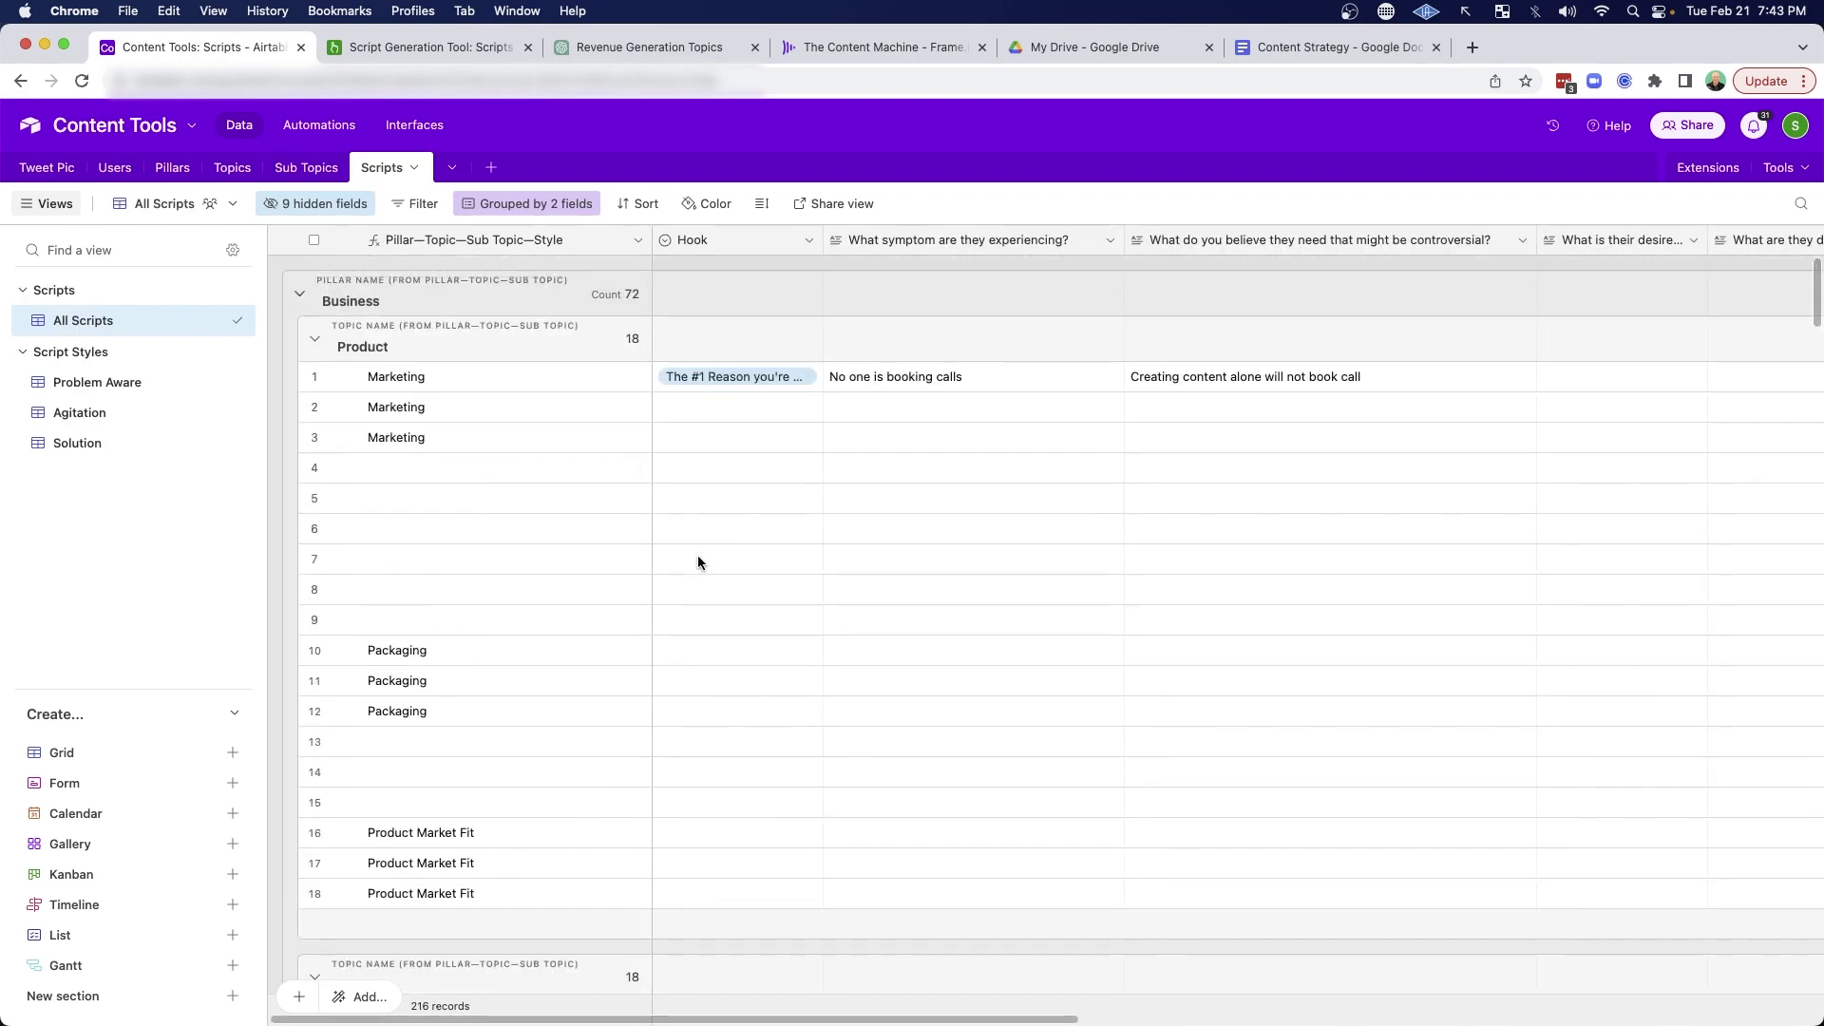
pyautogui.scroll(-15, 697, 560)
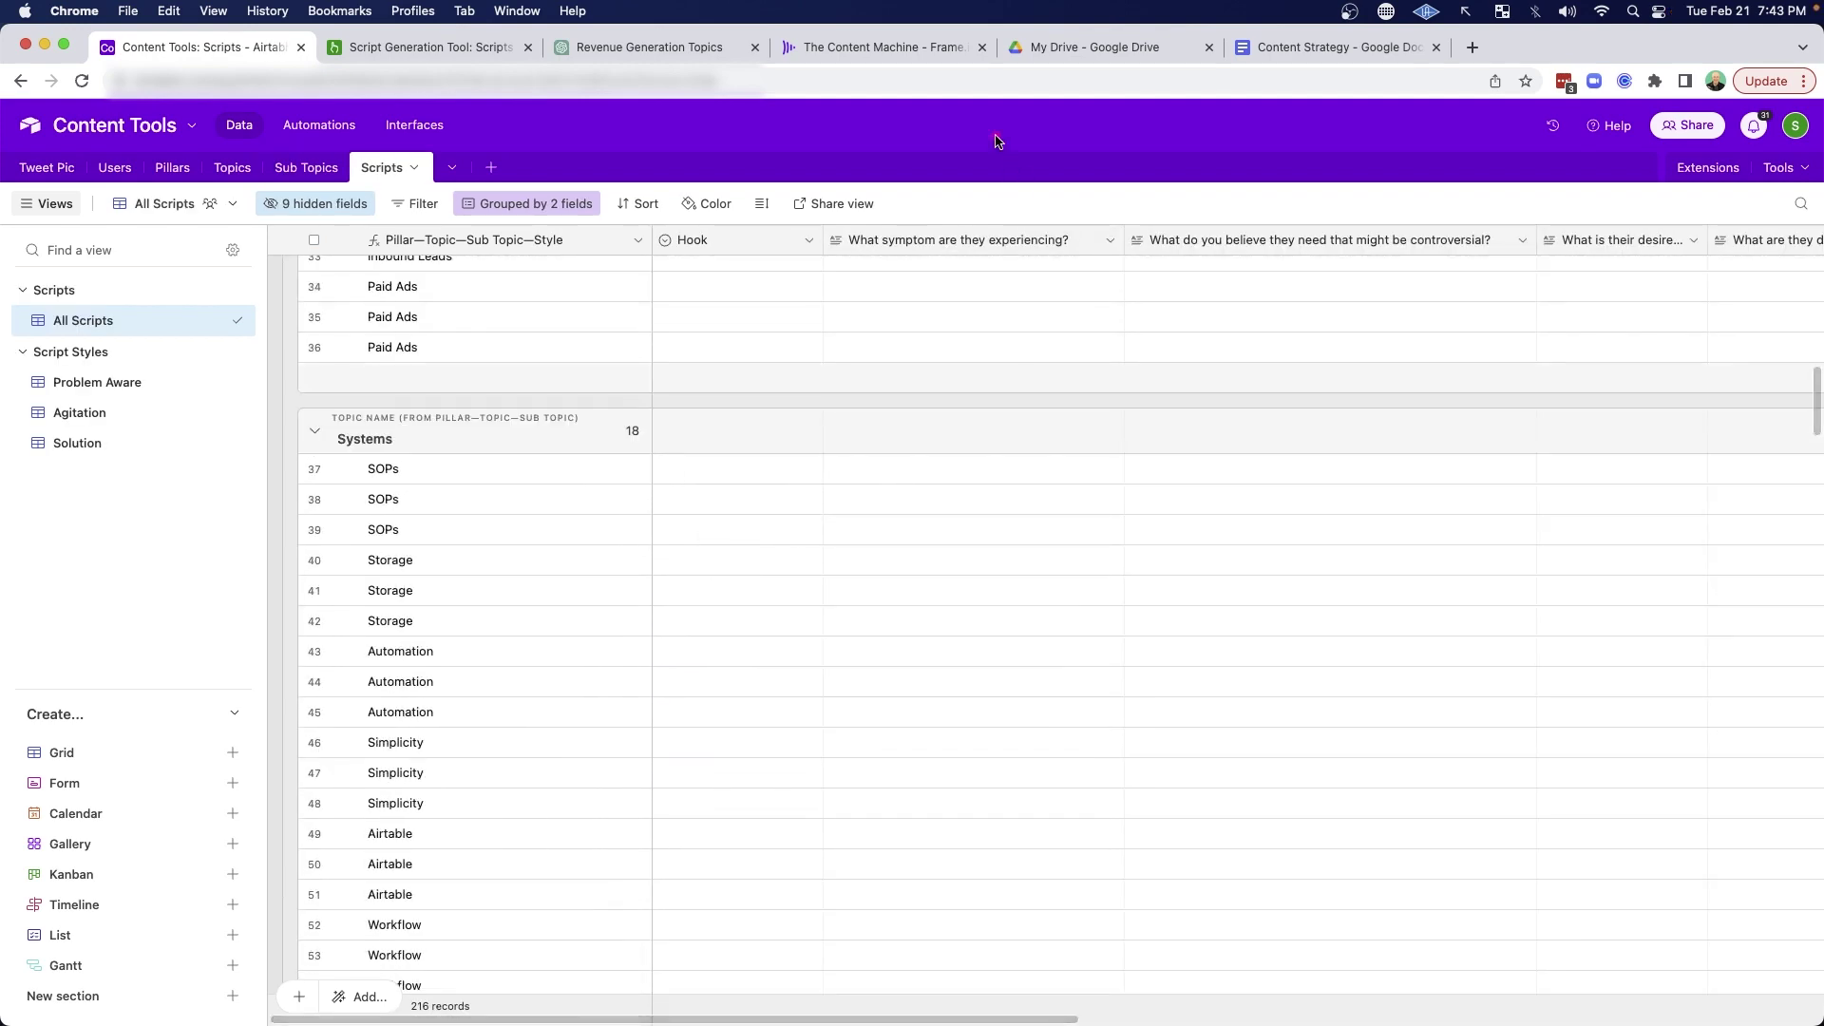
pyautogui.scroll(-3, 916, 570)
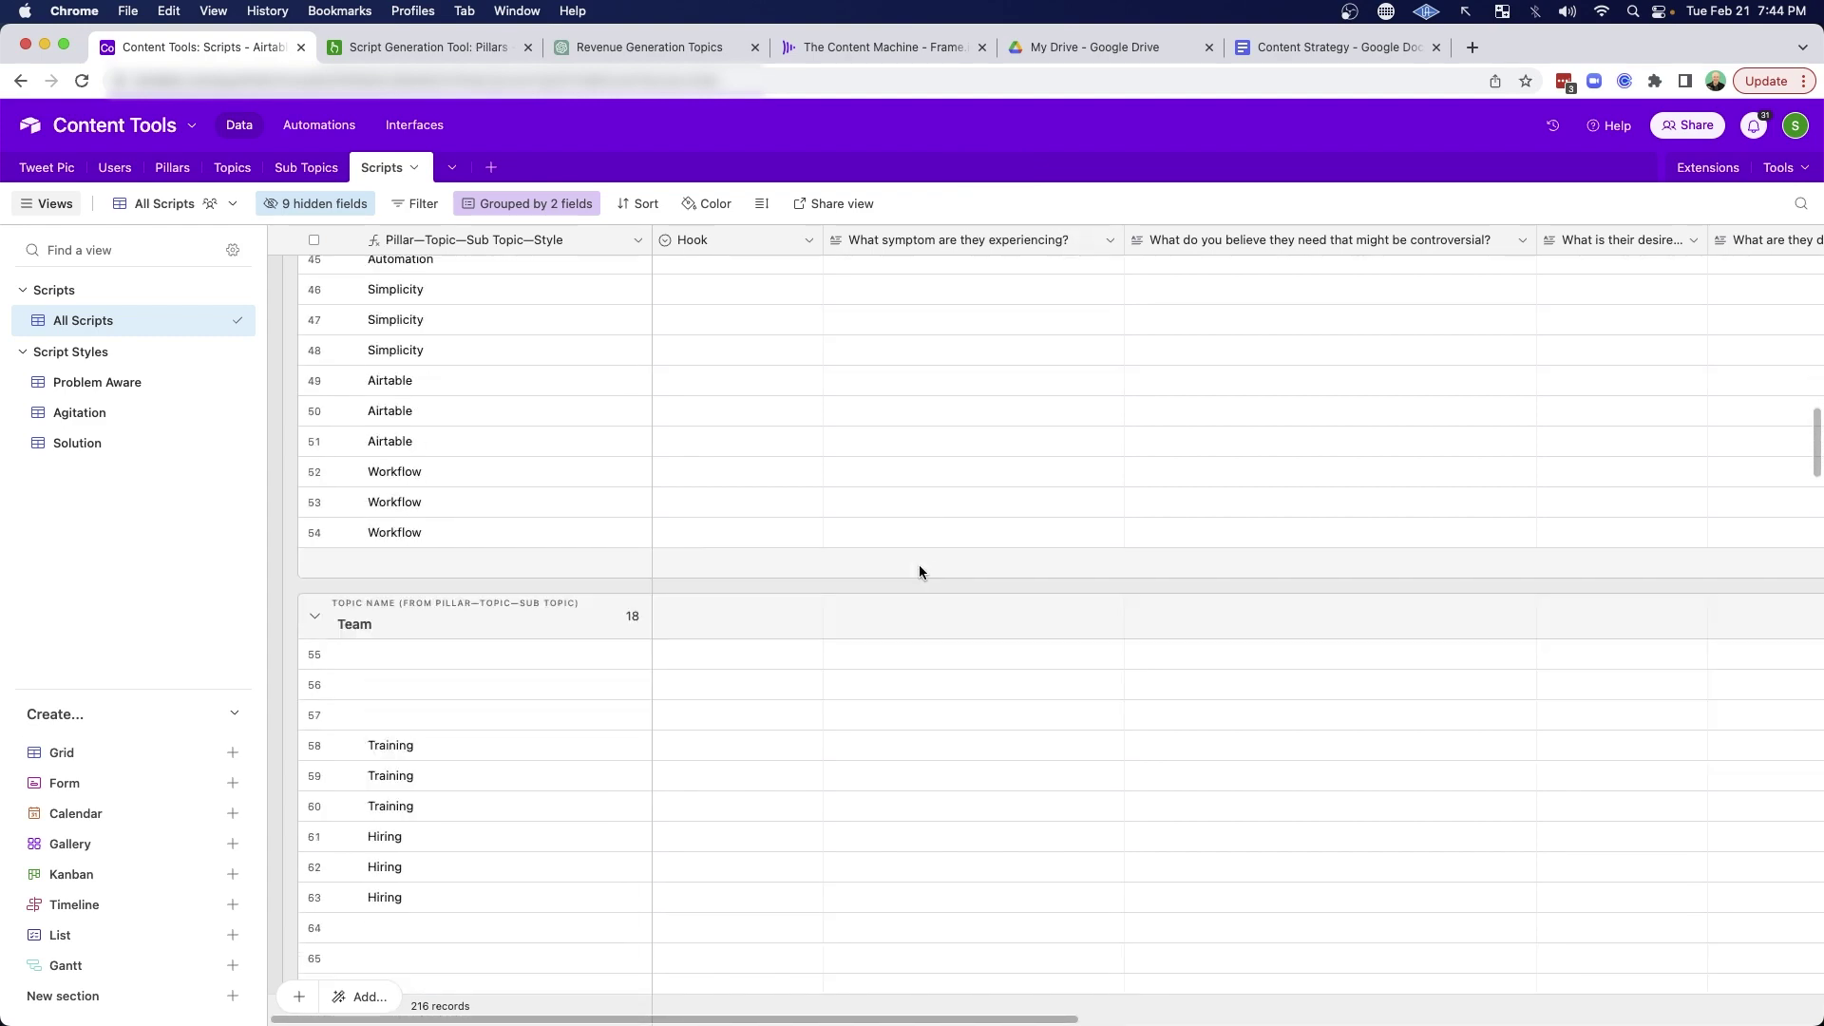
pyautogui.scroll(15, 912, 569)
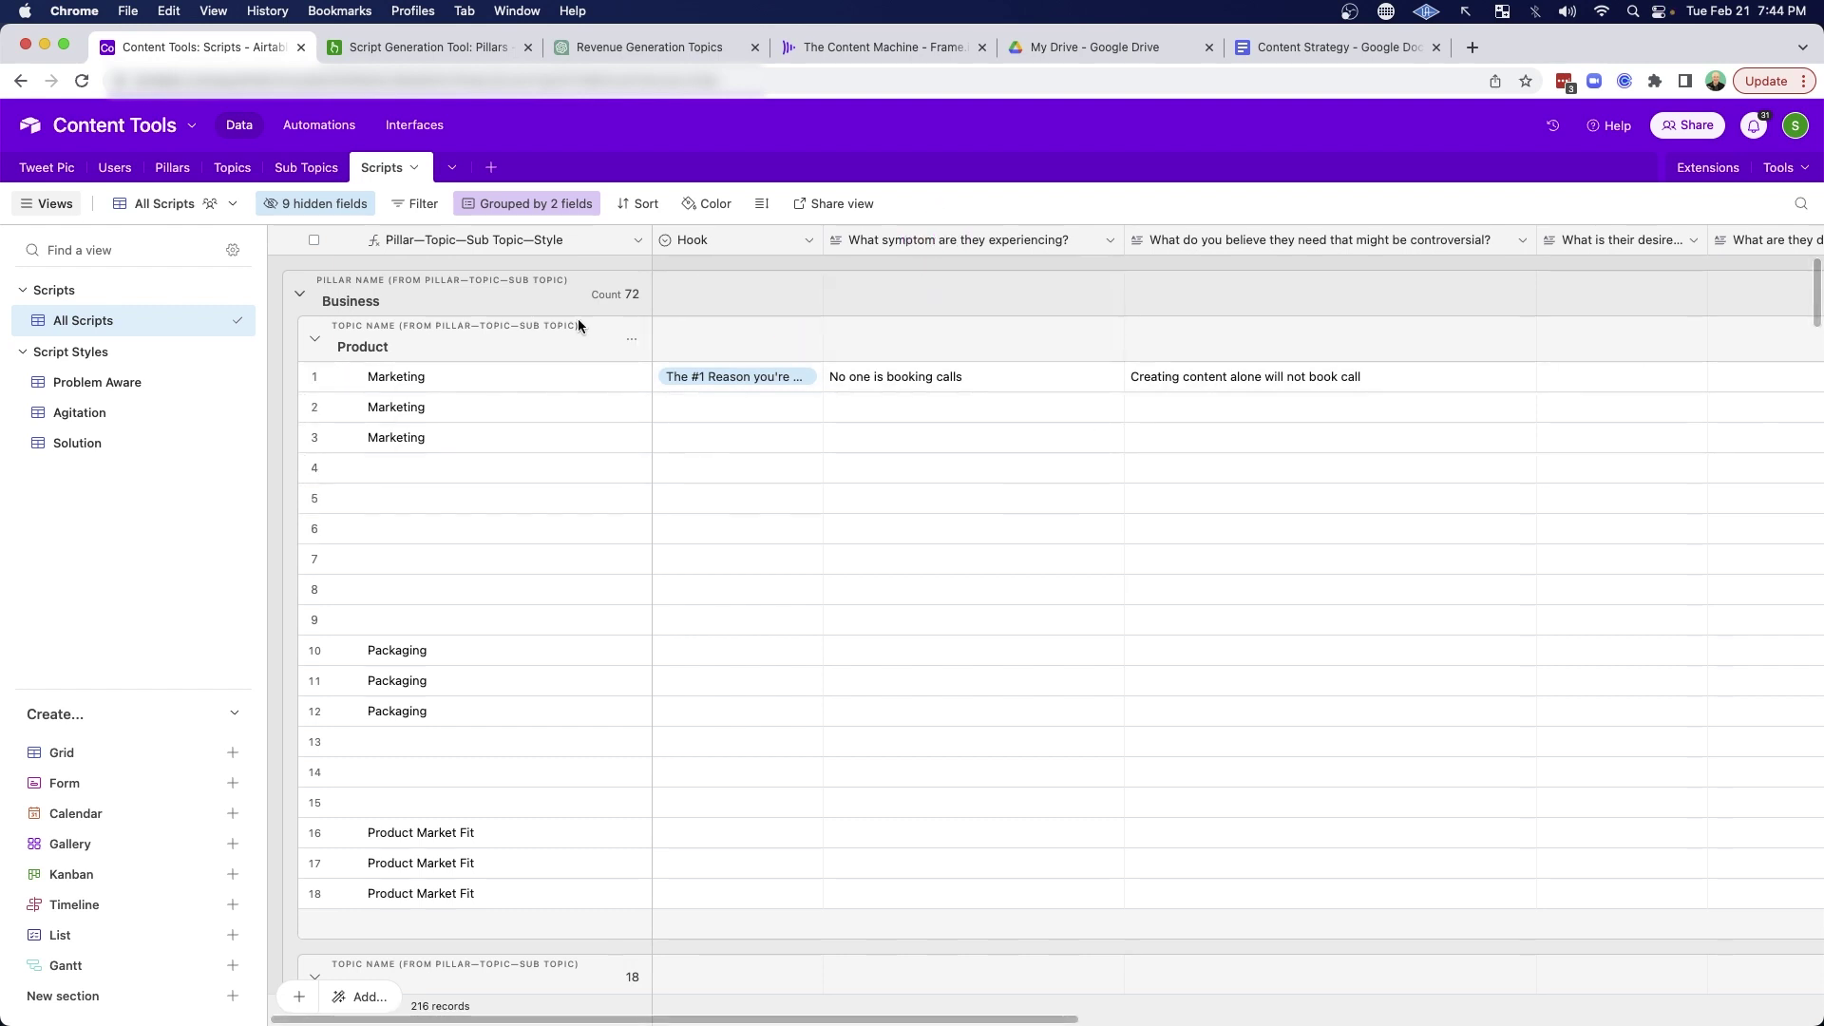
pyautogui.click(394, 49)
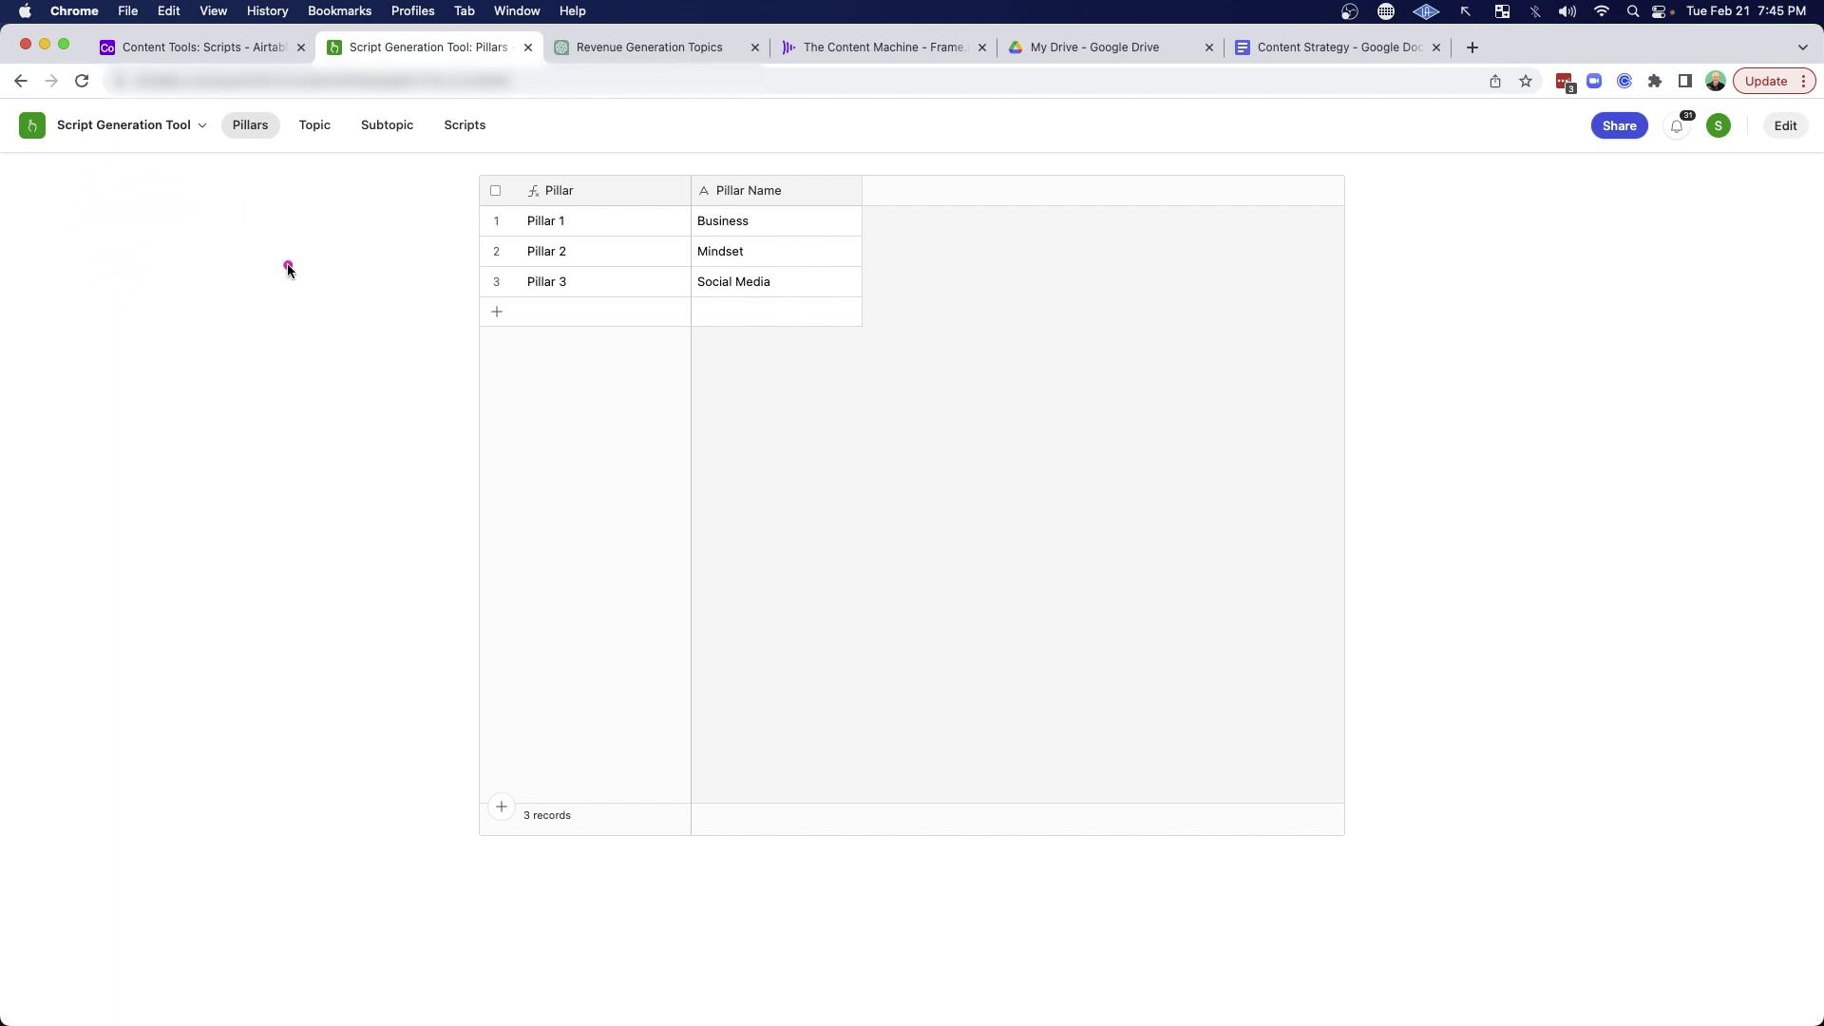
# Step: Bring up the interface's Sub Topics page and point over its rows
pyautogui.moveTo(354, 243); pyautogui.dragTo(359, 195)
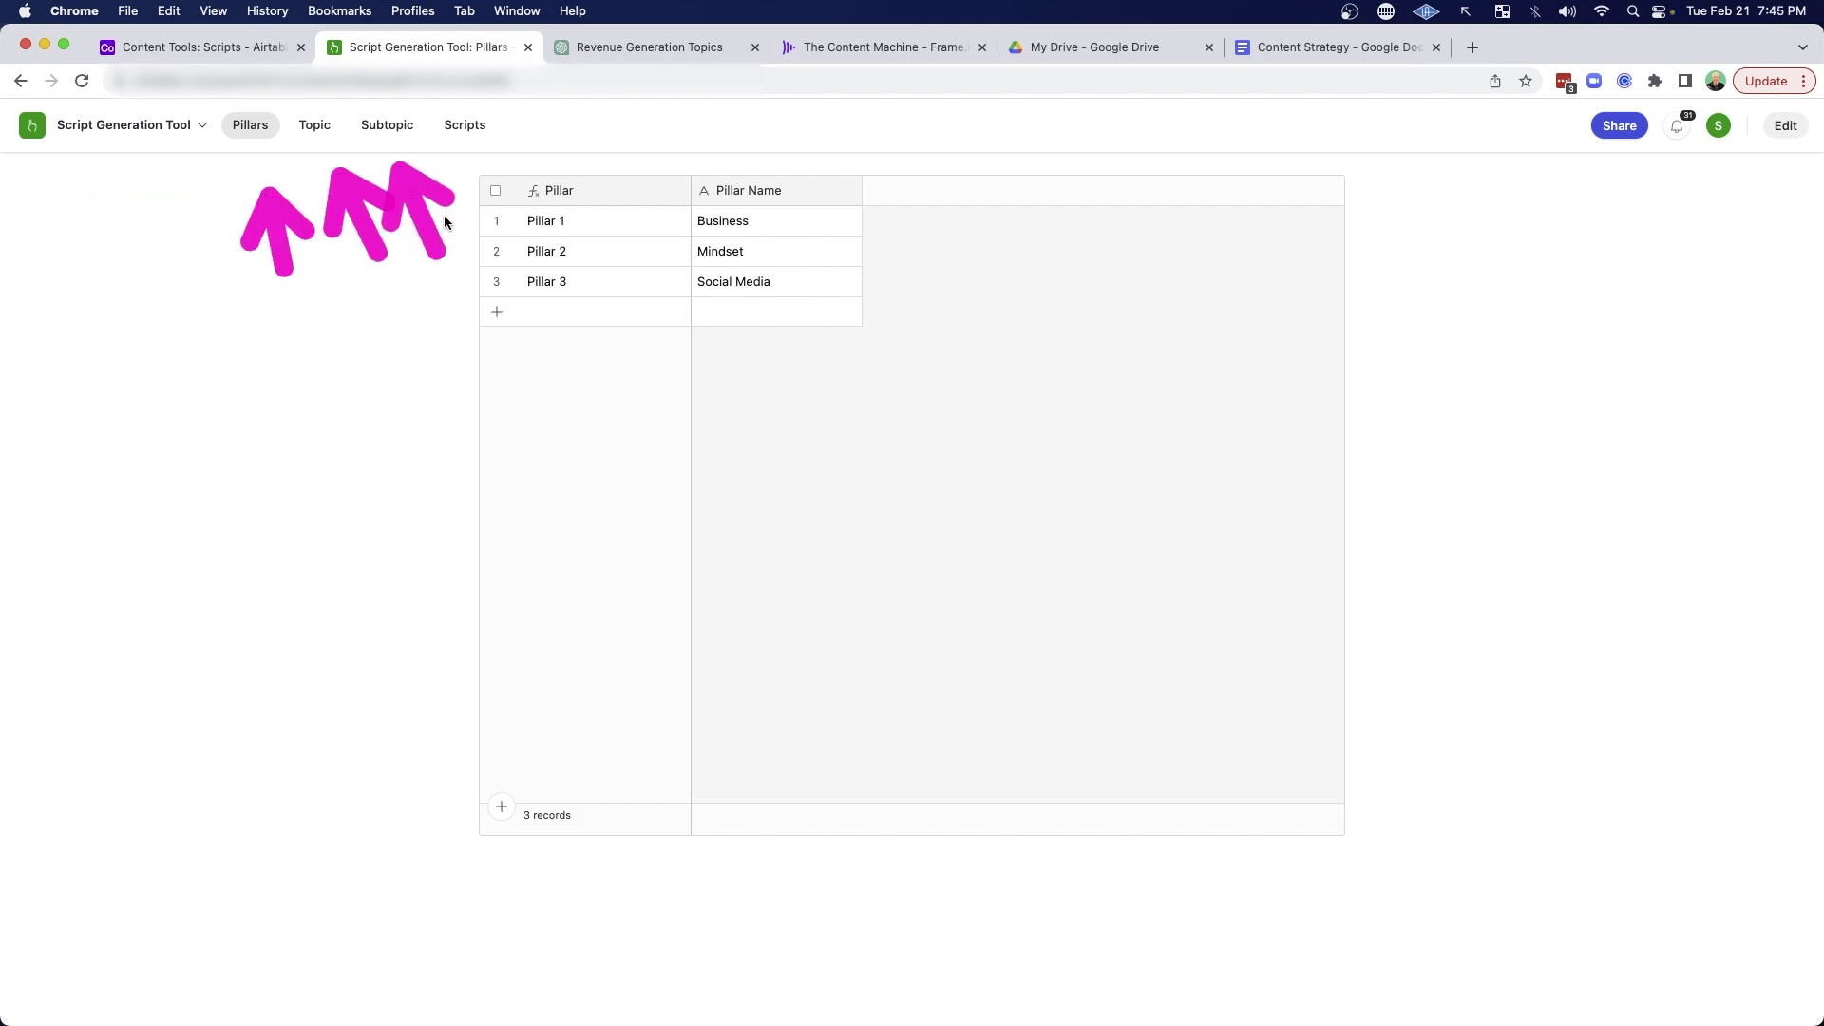
pyautogui.moveTo(356, 264); pyautogui.dragTo(433, 175)
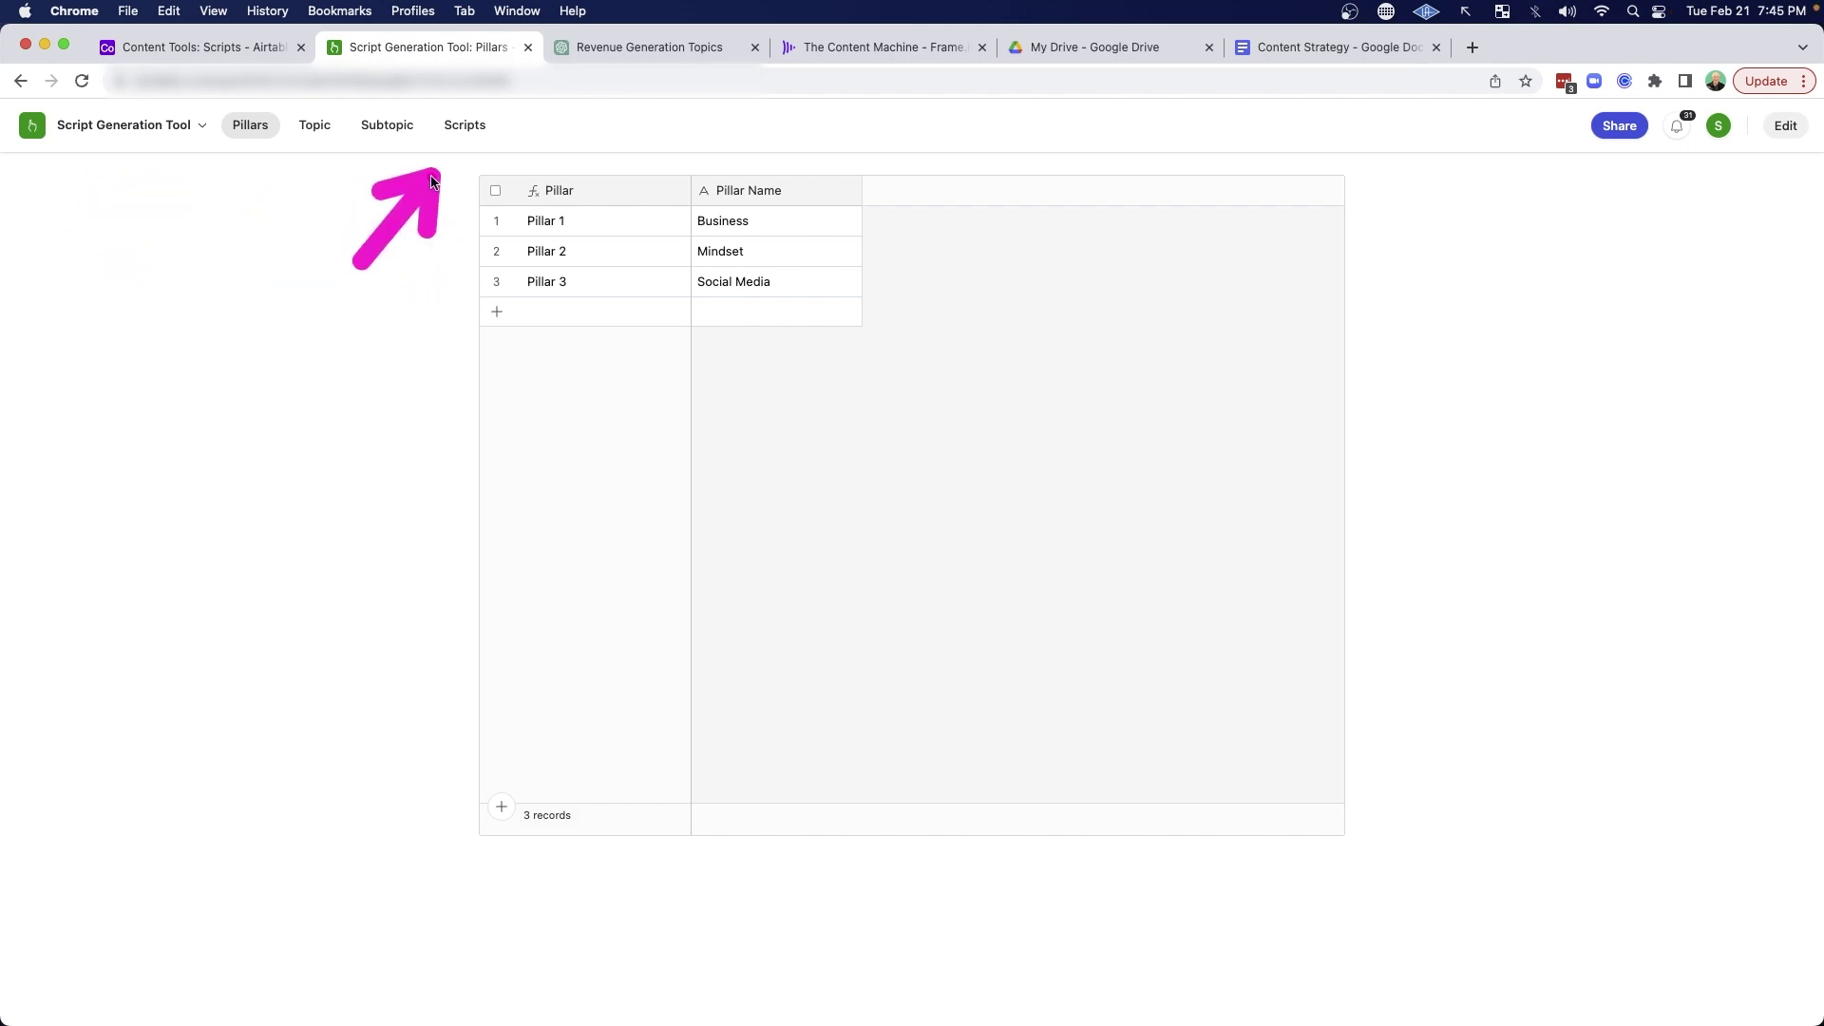
pyautogui.click(387, 126)
pyautogui.click(276, 237)
pyautogui.moveTo(275, 236); pyautogui.dragTo(439, 262)
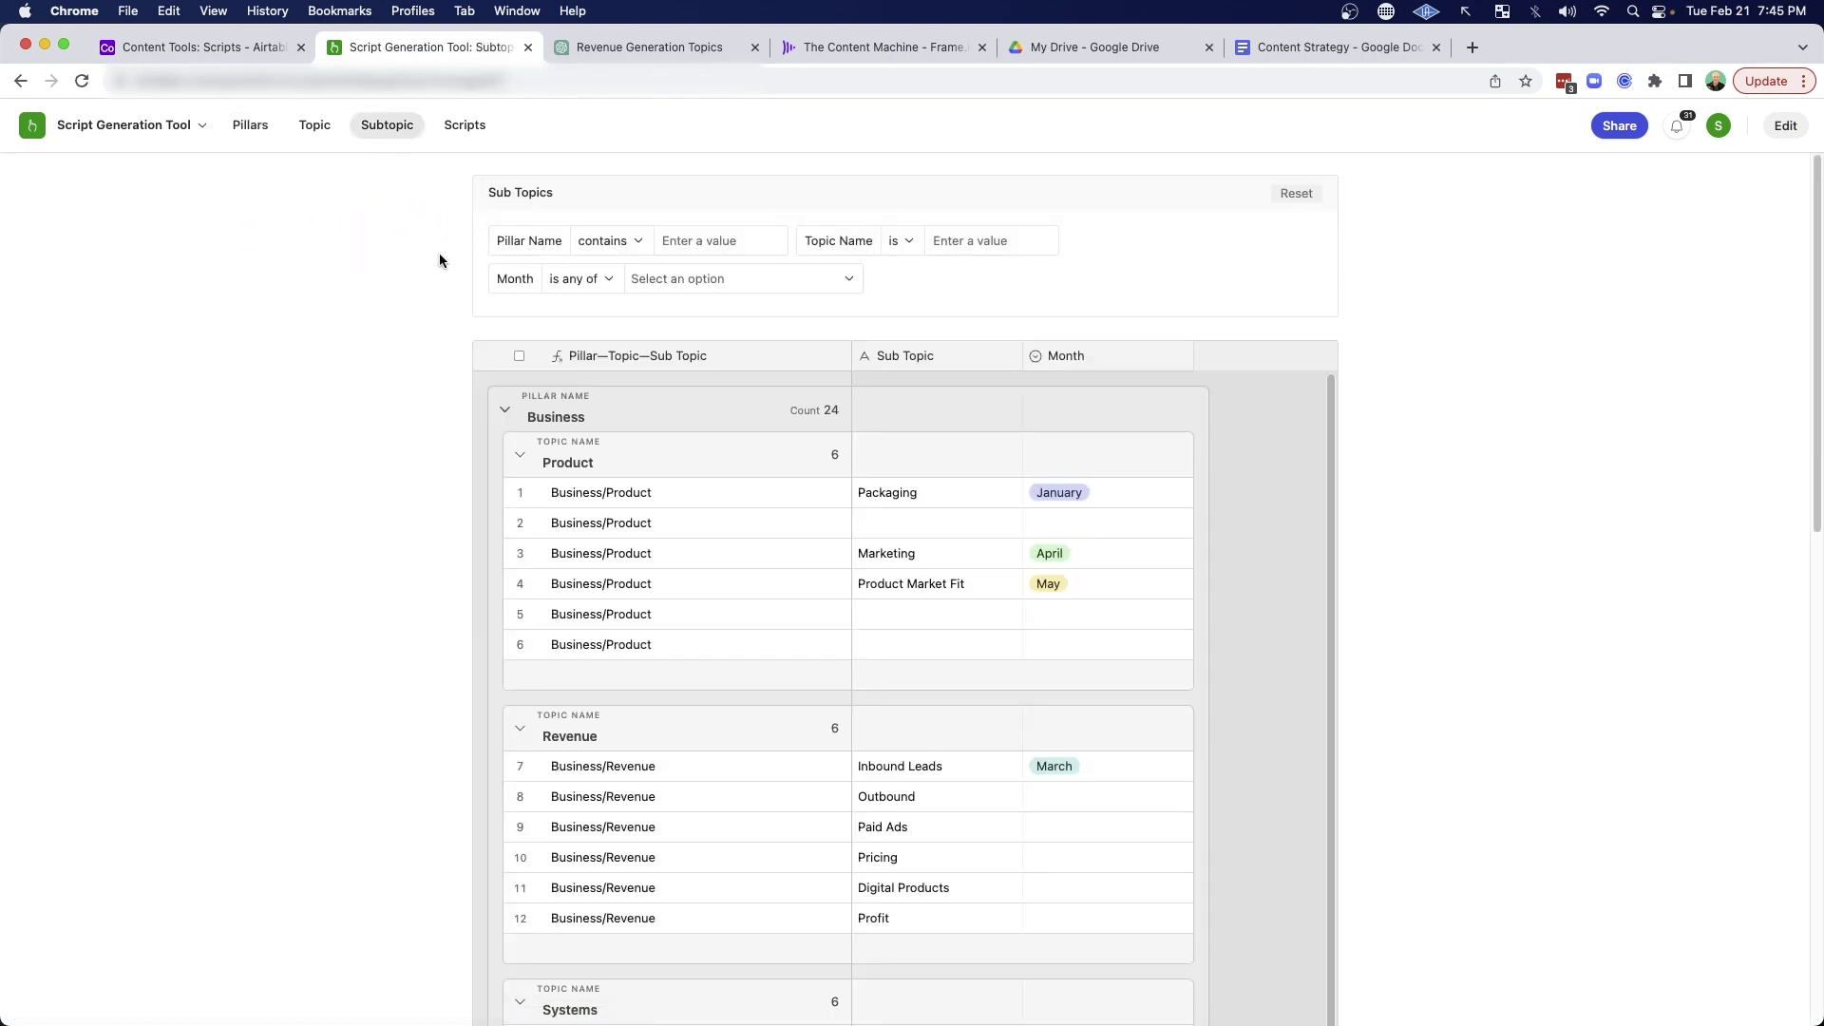
pyautogui.moveTo(288, 298)
pyautogui.mouseDown()
pyautogui.moveTo(234, 173)
pyautogui.moveTo(346, 169)
pyautogui.mouseUp()
pyautogui.moveTo(371, 290)
pyautogui.mouseDown()
pyautogui.moveTo(432, 174)
pyautogui.moveTo(454, 171)
pyautogui.mouseUp()
# Step: Scroll through the Scripts page's Problem Aware, Agitation and Solution tables
pyautogui.click(465, 124)
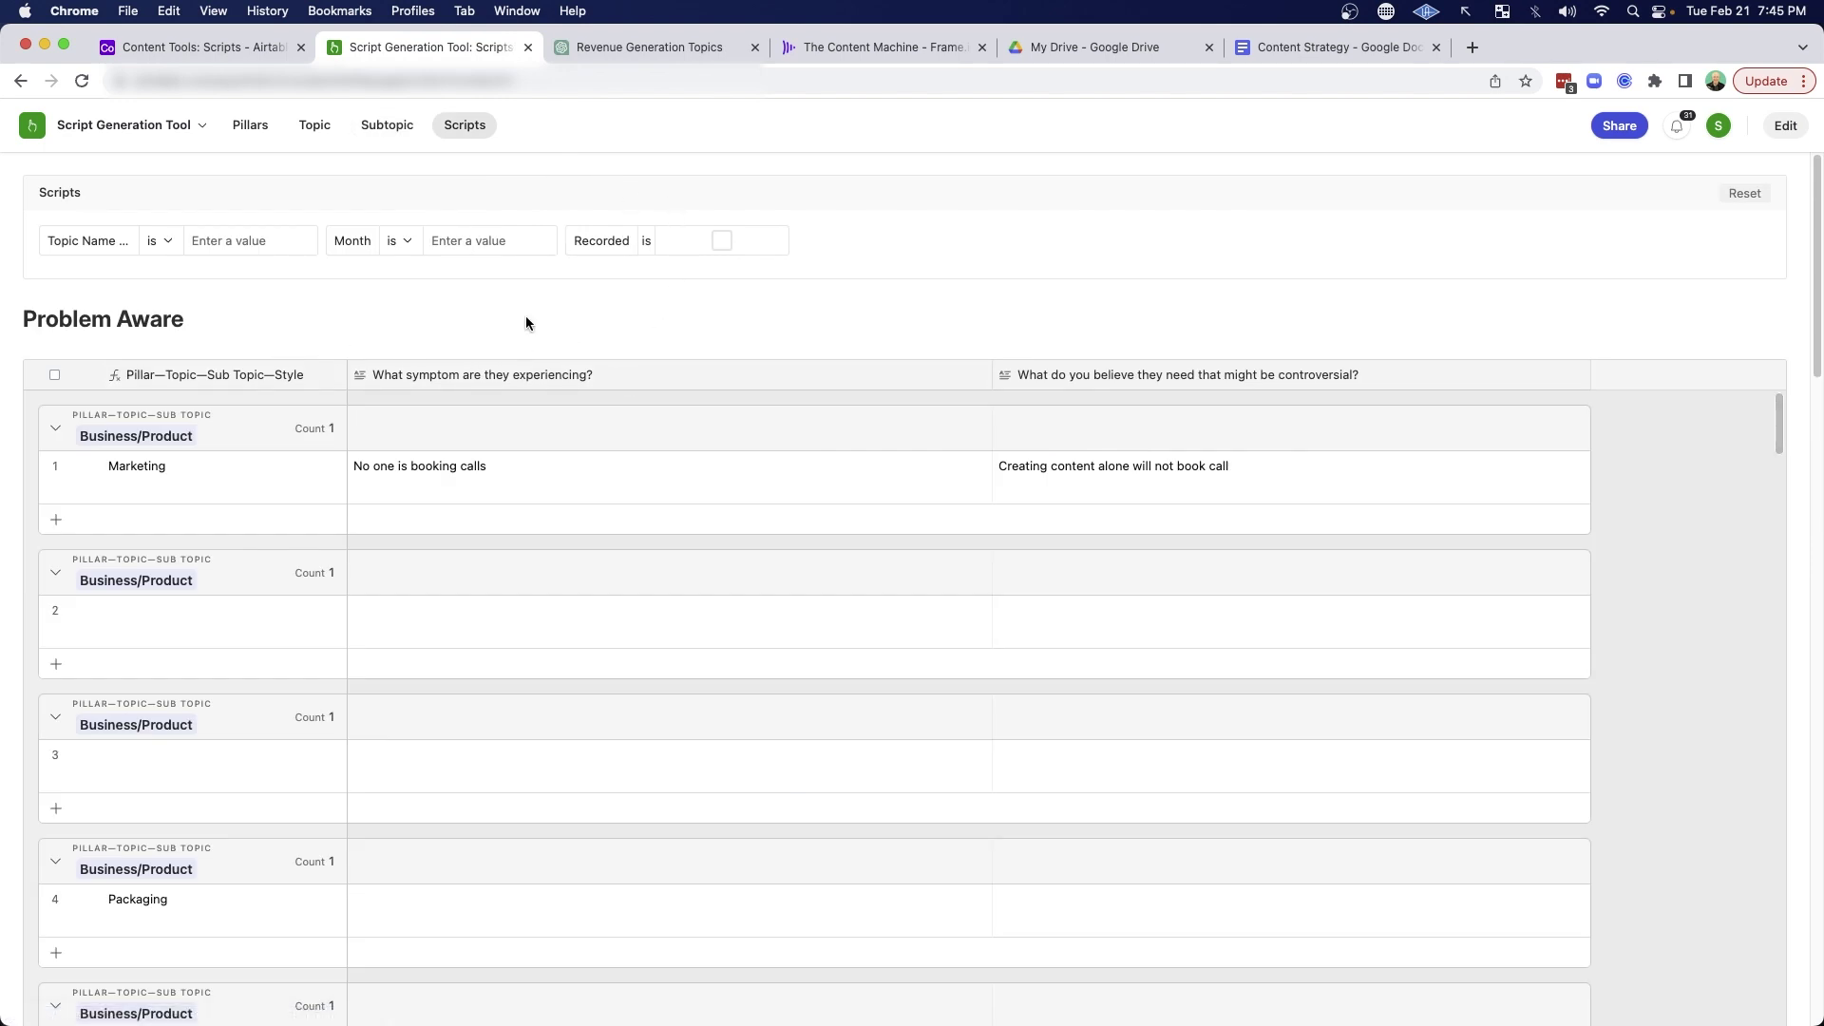
pyautogui.scroll(-1, 527, 323)
pyautogui.moveTo(391, 245); pyautogui.dragTo(228, 272)
pyautogui.scroll(-5, 355, 300)
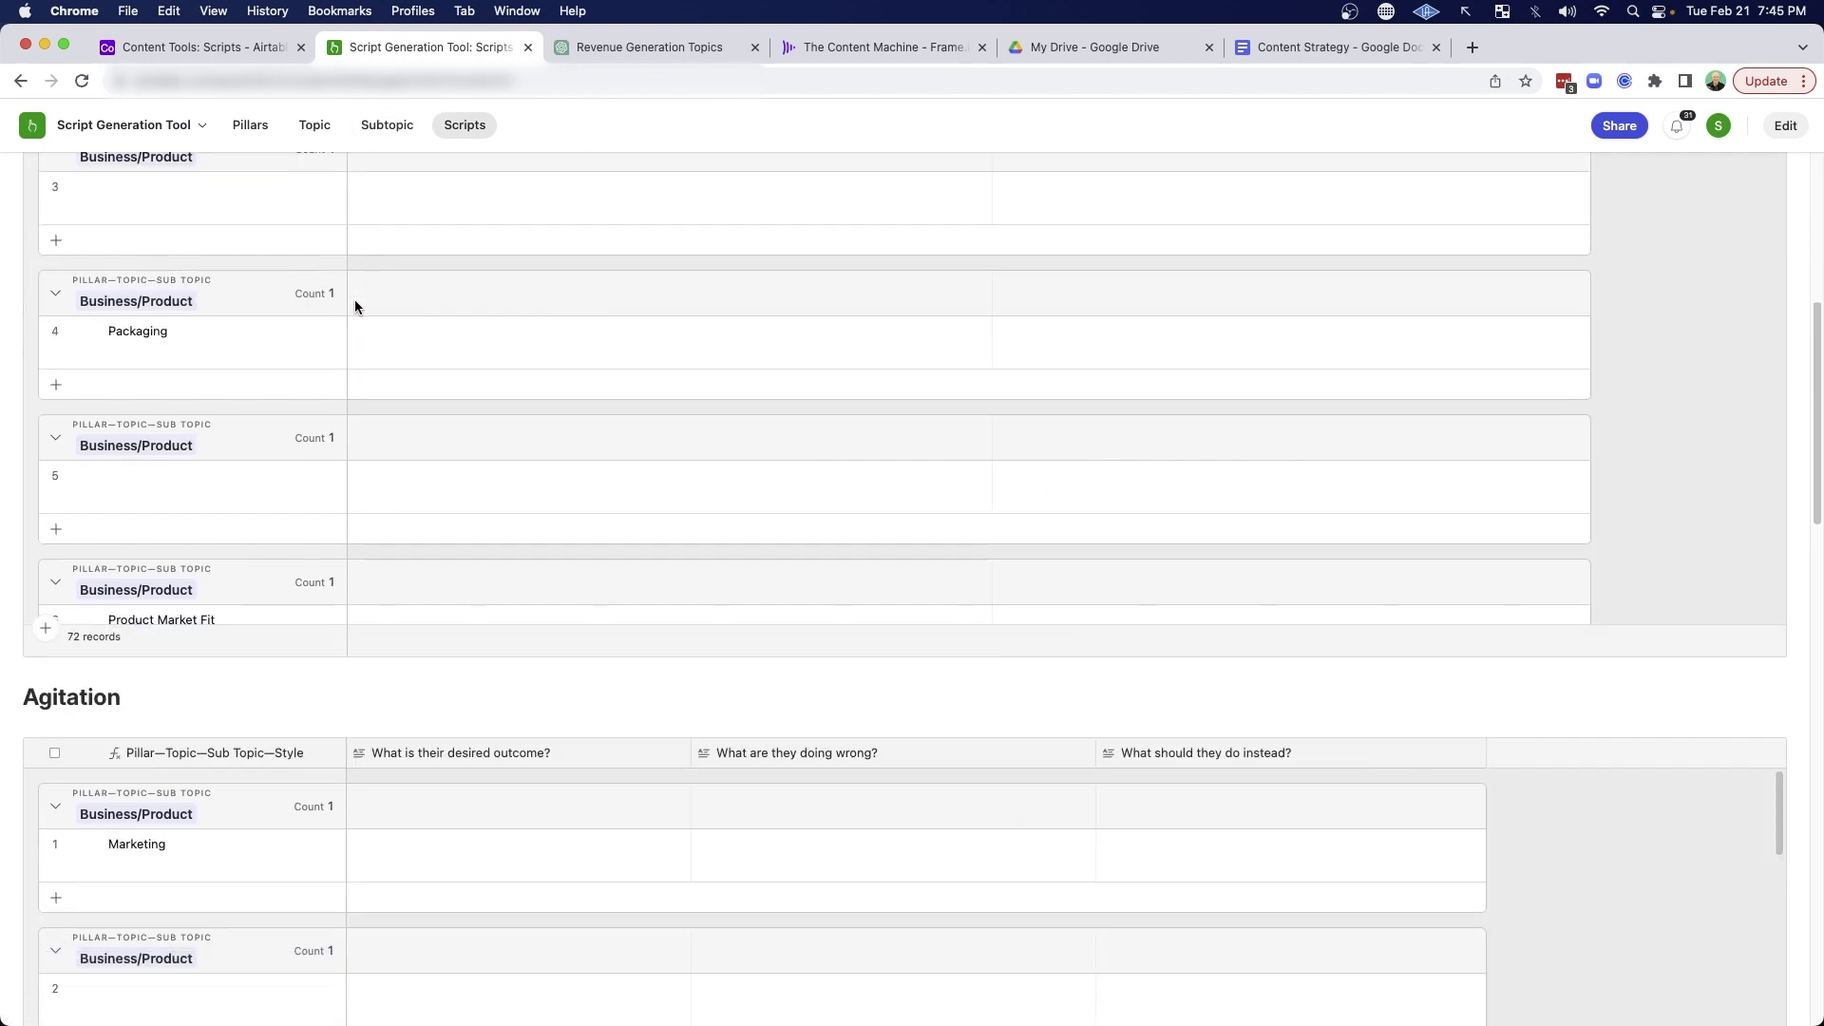
pyautogui.scroll(-2, 285, 437)
pyautogui.moveTo(328, 558); pyautogui.dragTo(182, 559)
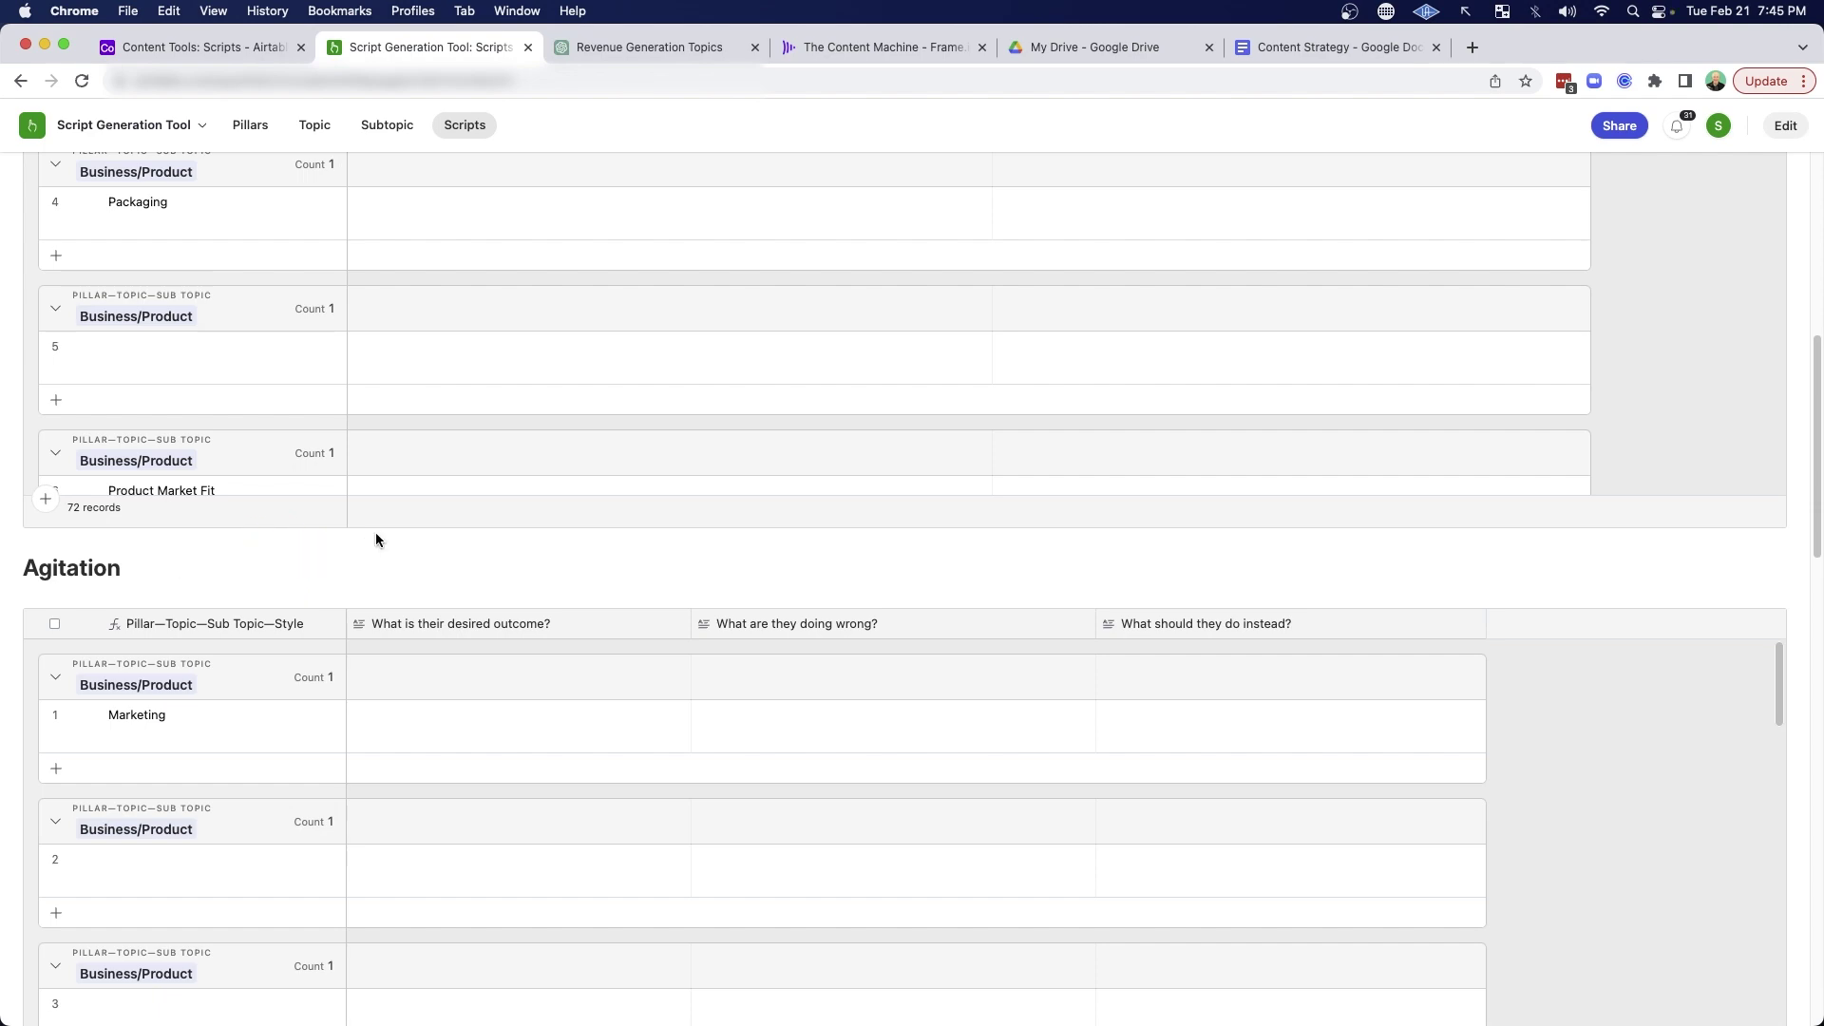
pyautogui.scroll(10, 386, 511)
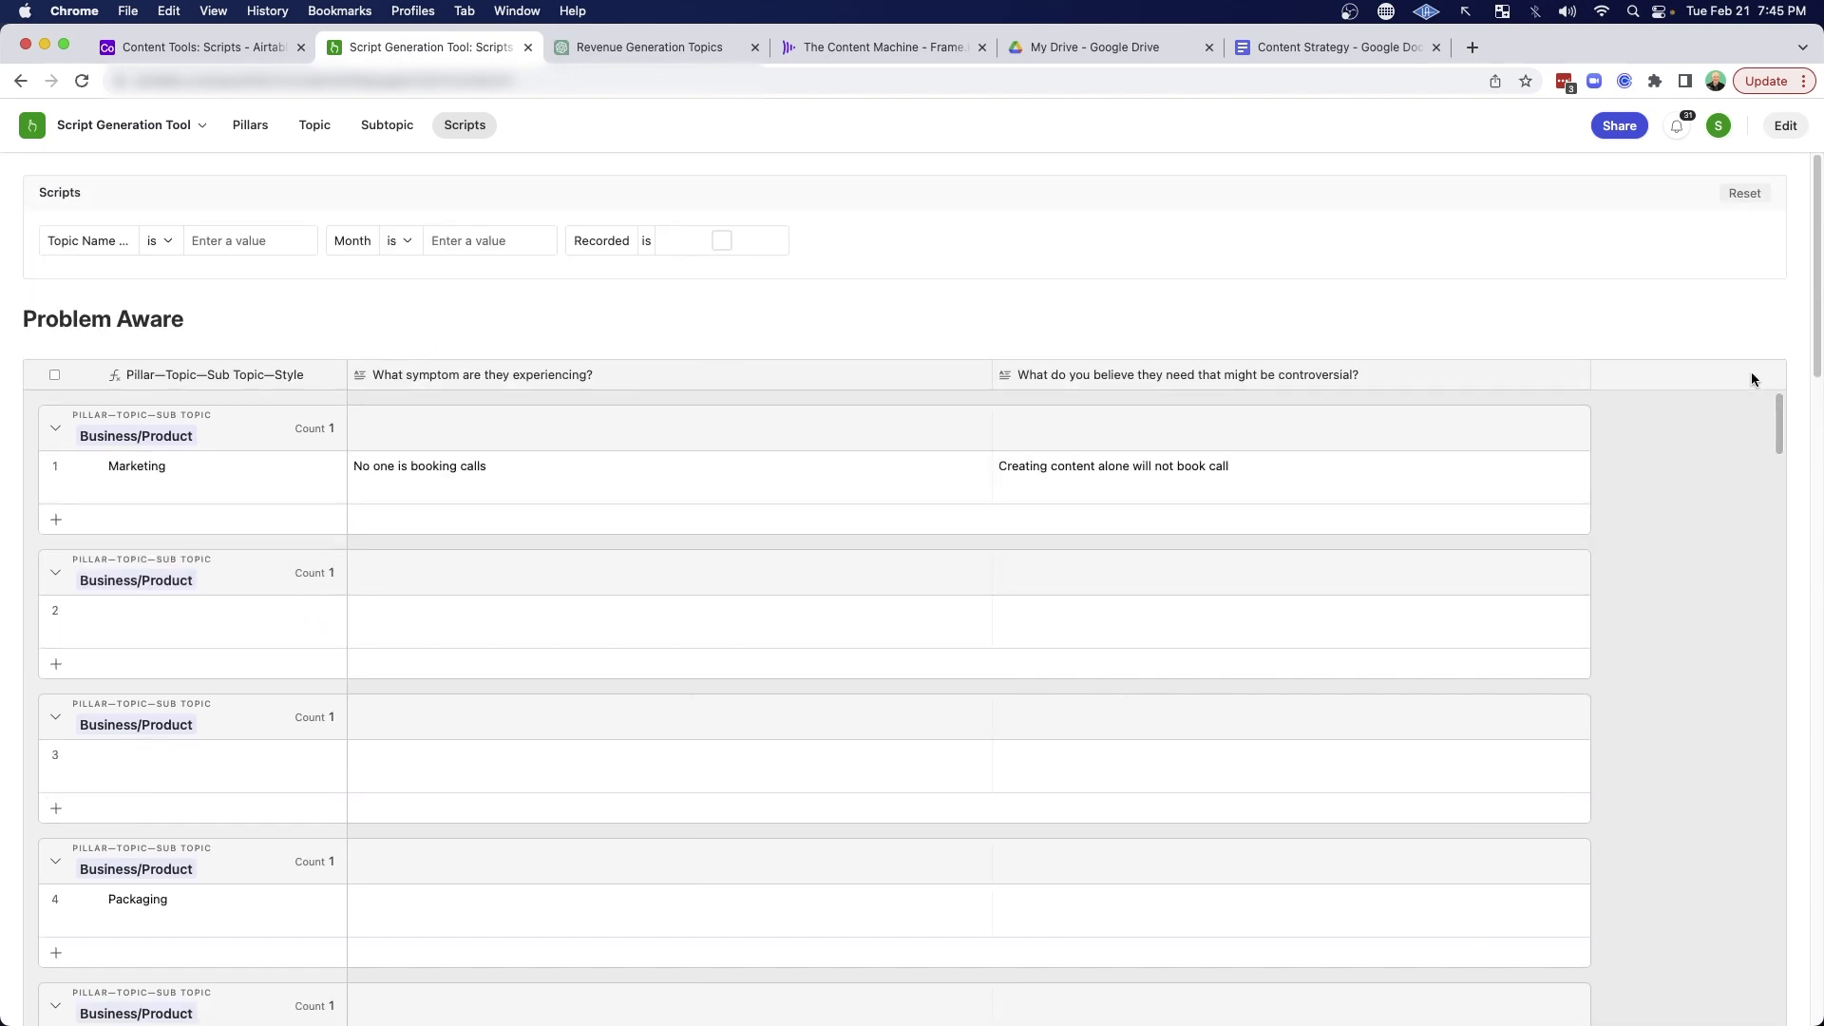
pyautogui.scroll(-15, 1786, 408)
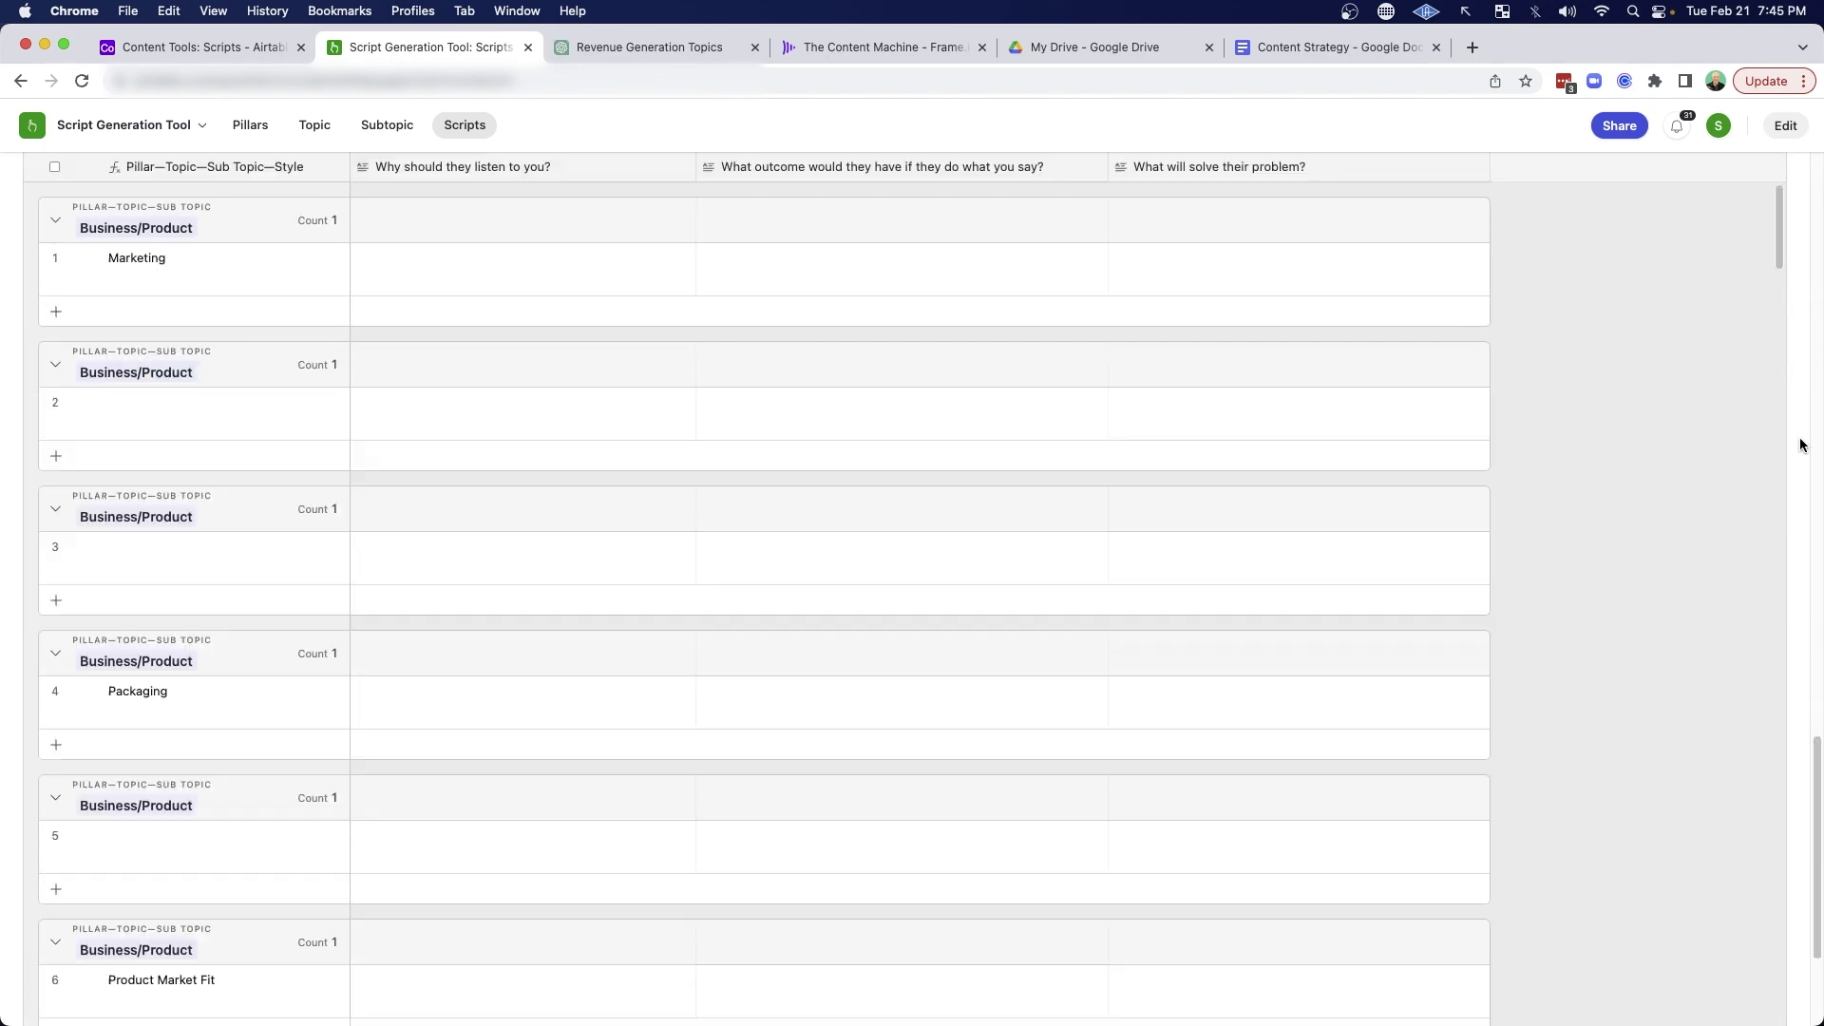
pyautogui.scroll(-8, 412, 441)
pyautogui.moveTo(406, 437); pyautogui.dragTo(156, 435)
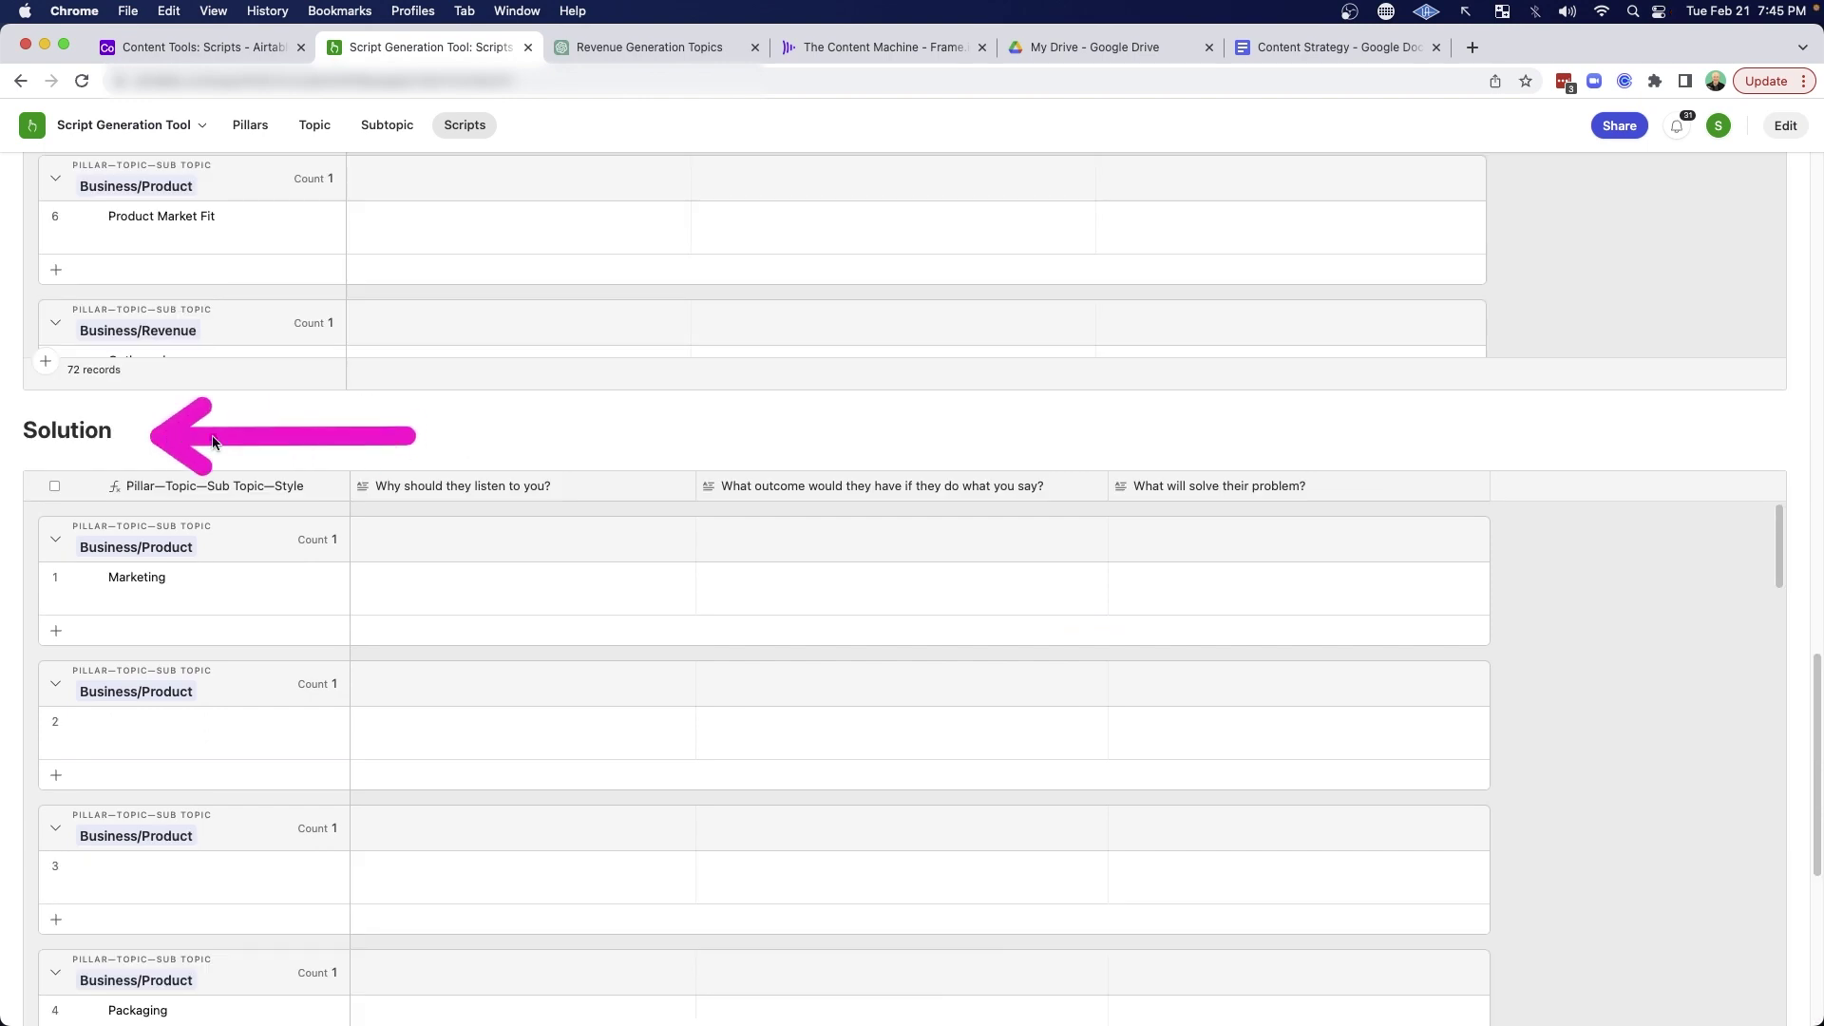
pyautogui.scroll(20, 680, 431)
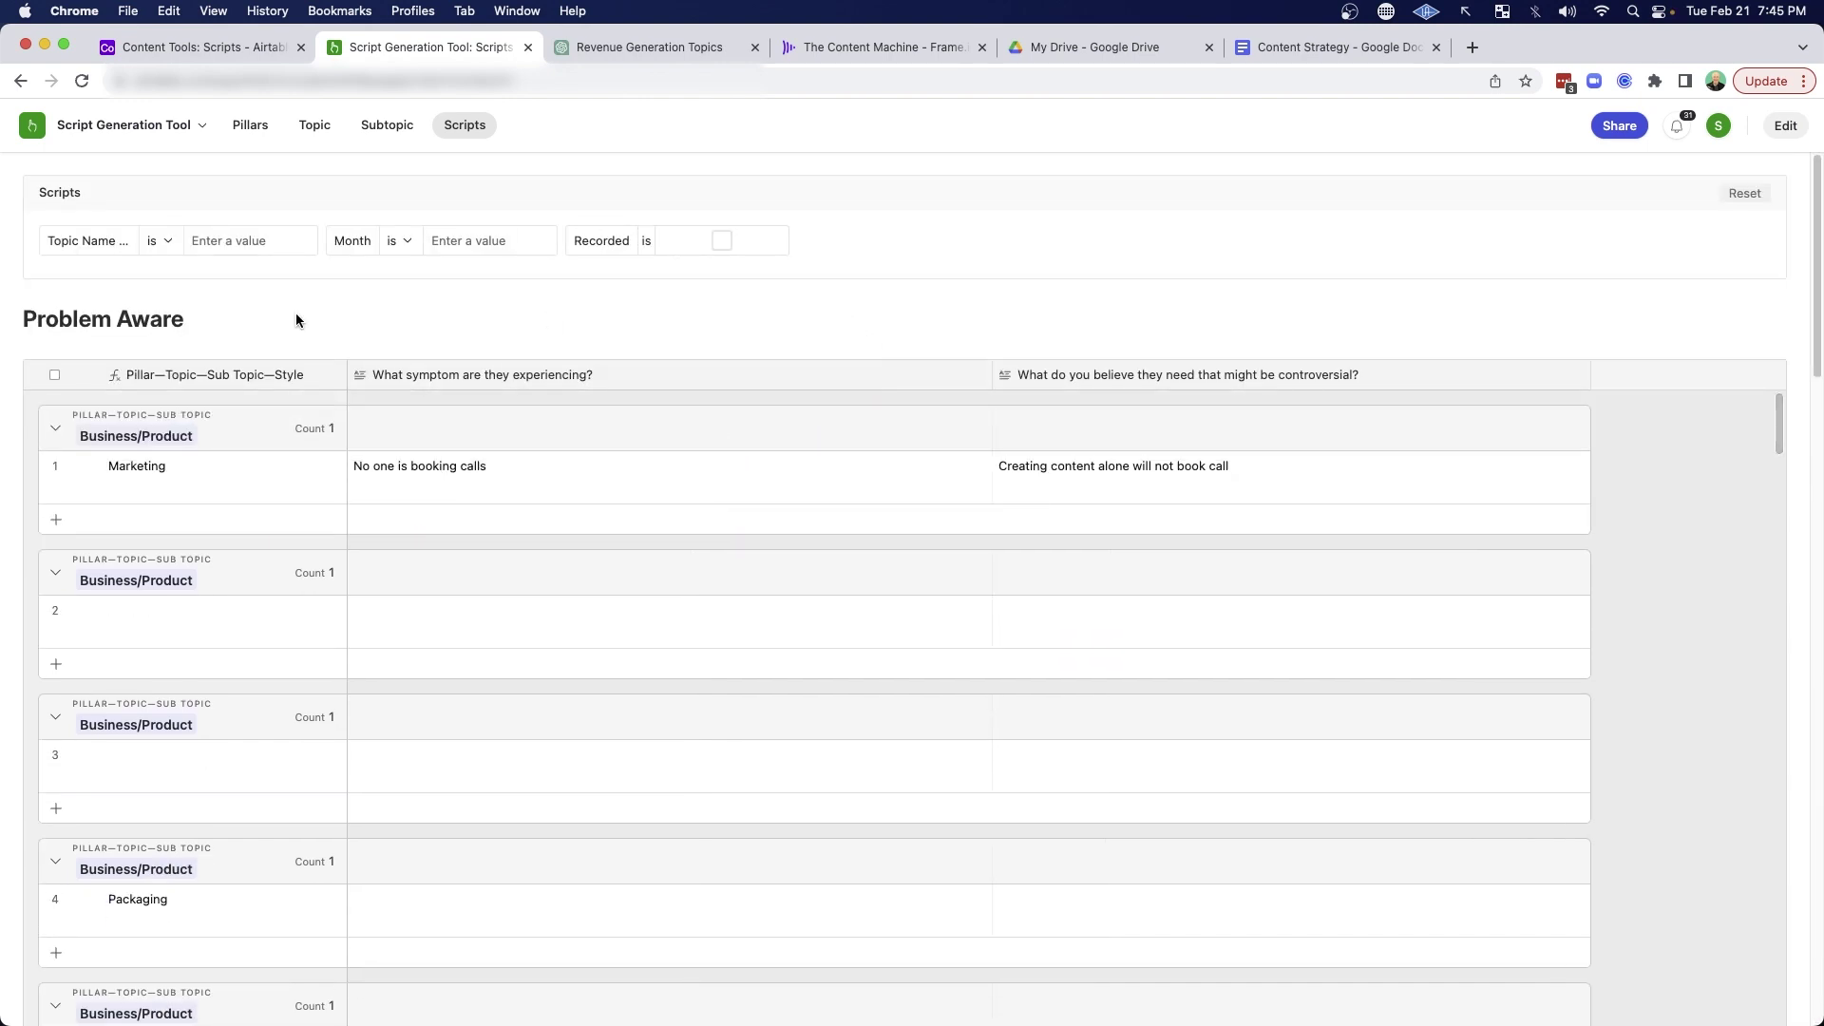
pyautogui.moveTo(1066, 259)
pyautogui.mouseDown()
pyautogui.moveTo(928, 204)
pyautogui.moveTo(843, 195)
pyautogui.mouseUp()
# Step: Filter the Scripts page by month to March
pyautogui.moveTo(577, 124); pyautogui.dragTo(495, 209)
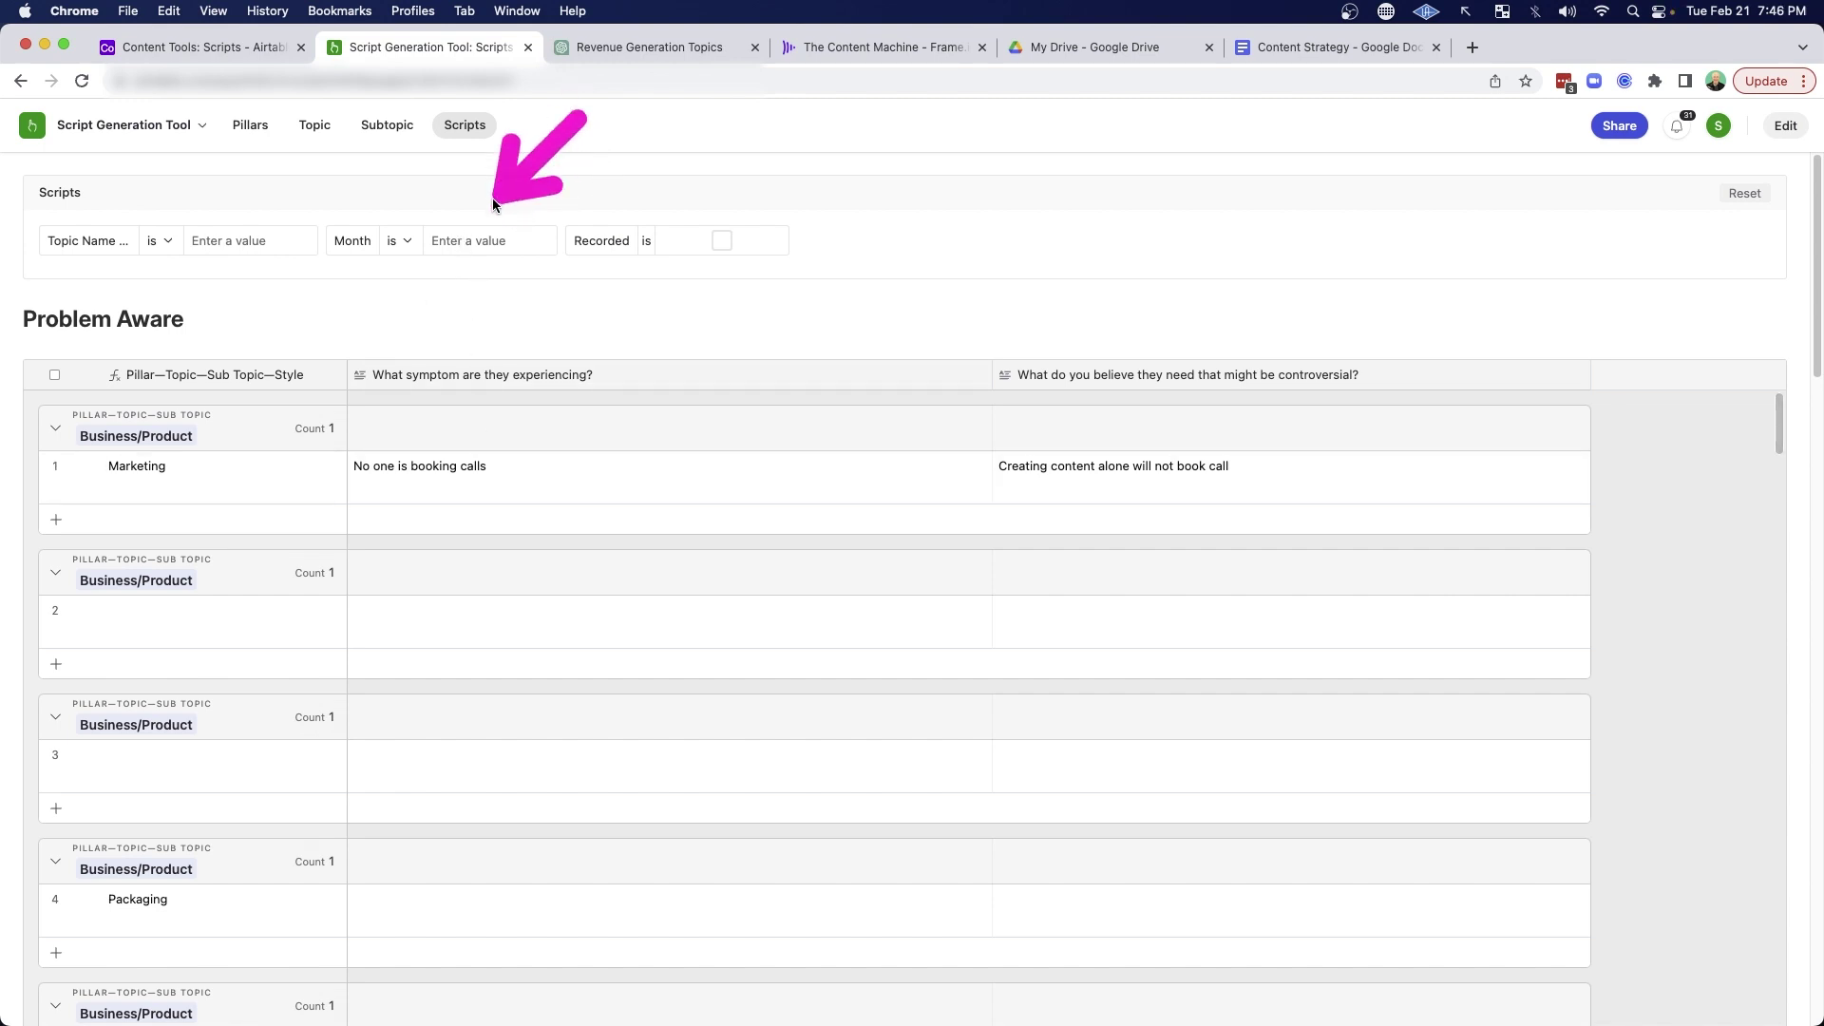
pyautogui.click(456, 235)
pyautogui.write('March')
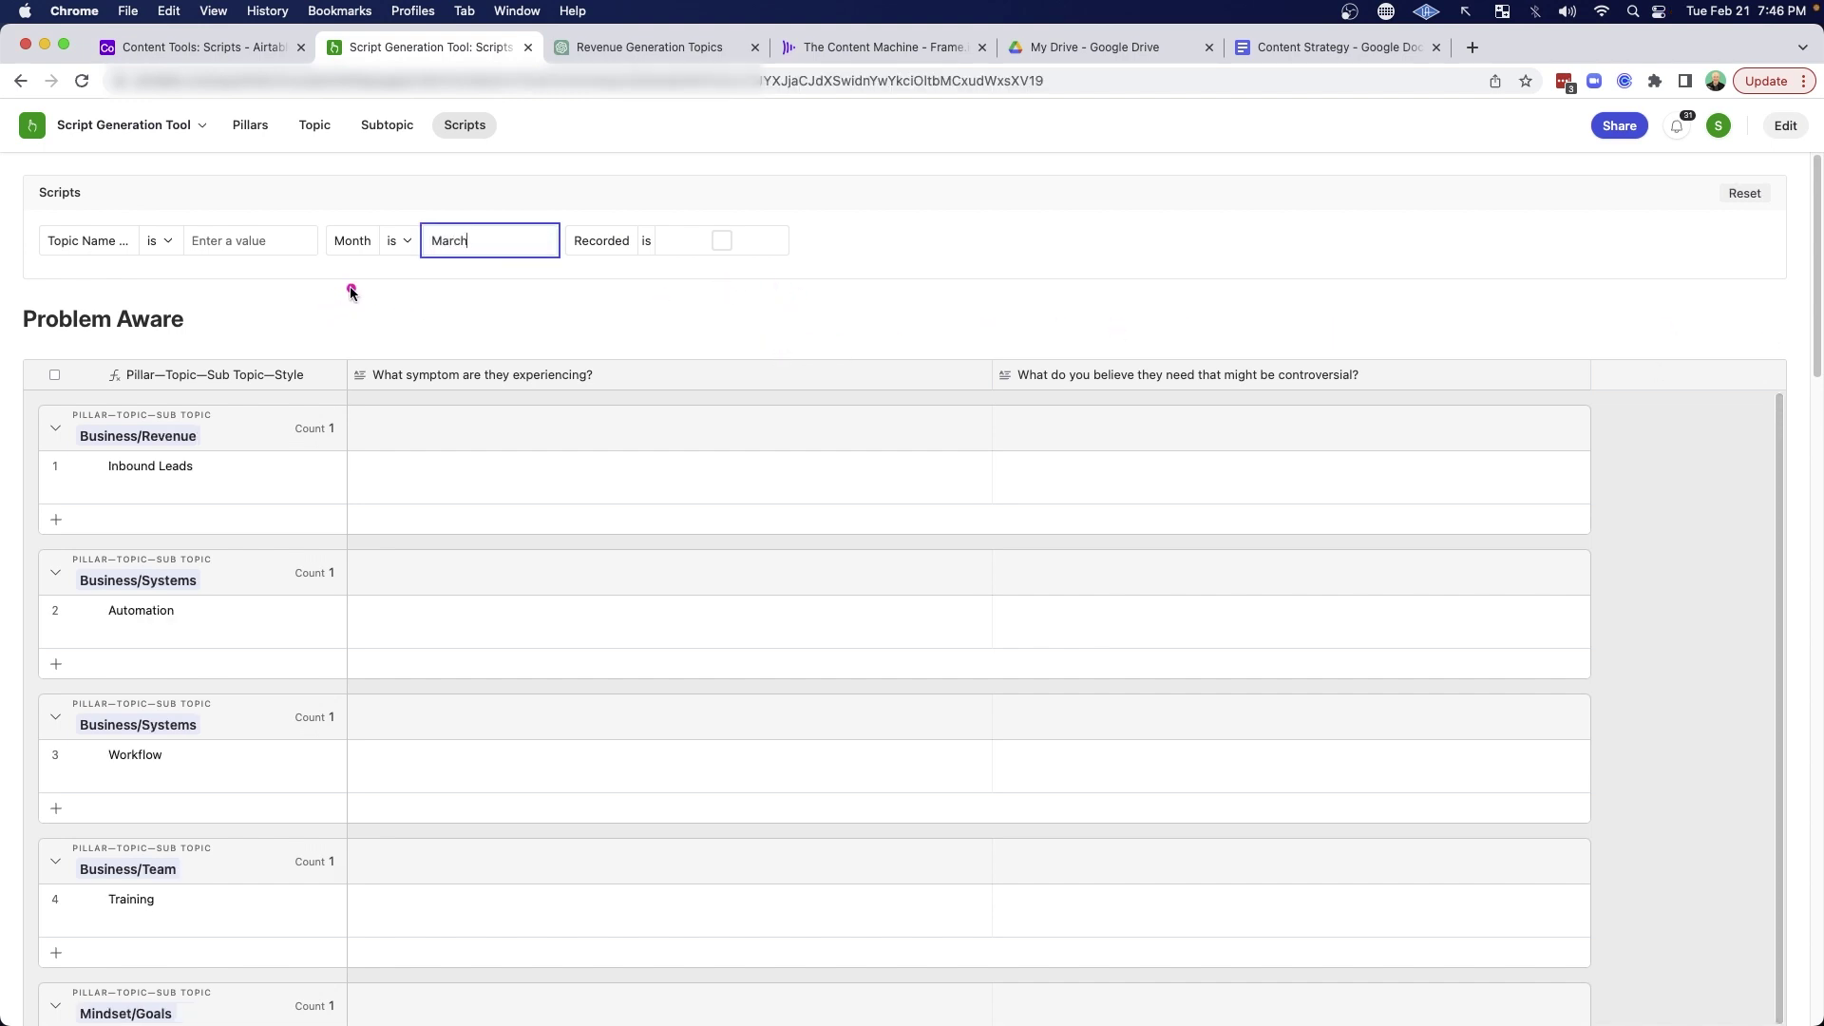
# Step: Highlight Problem Aware and the March filter, then show the Content Strategy document's hierarchy
pyautogui.moveTo(412, 304); pyautogui.dragTo(323, 339)
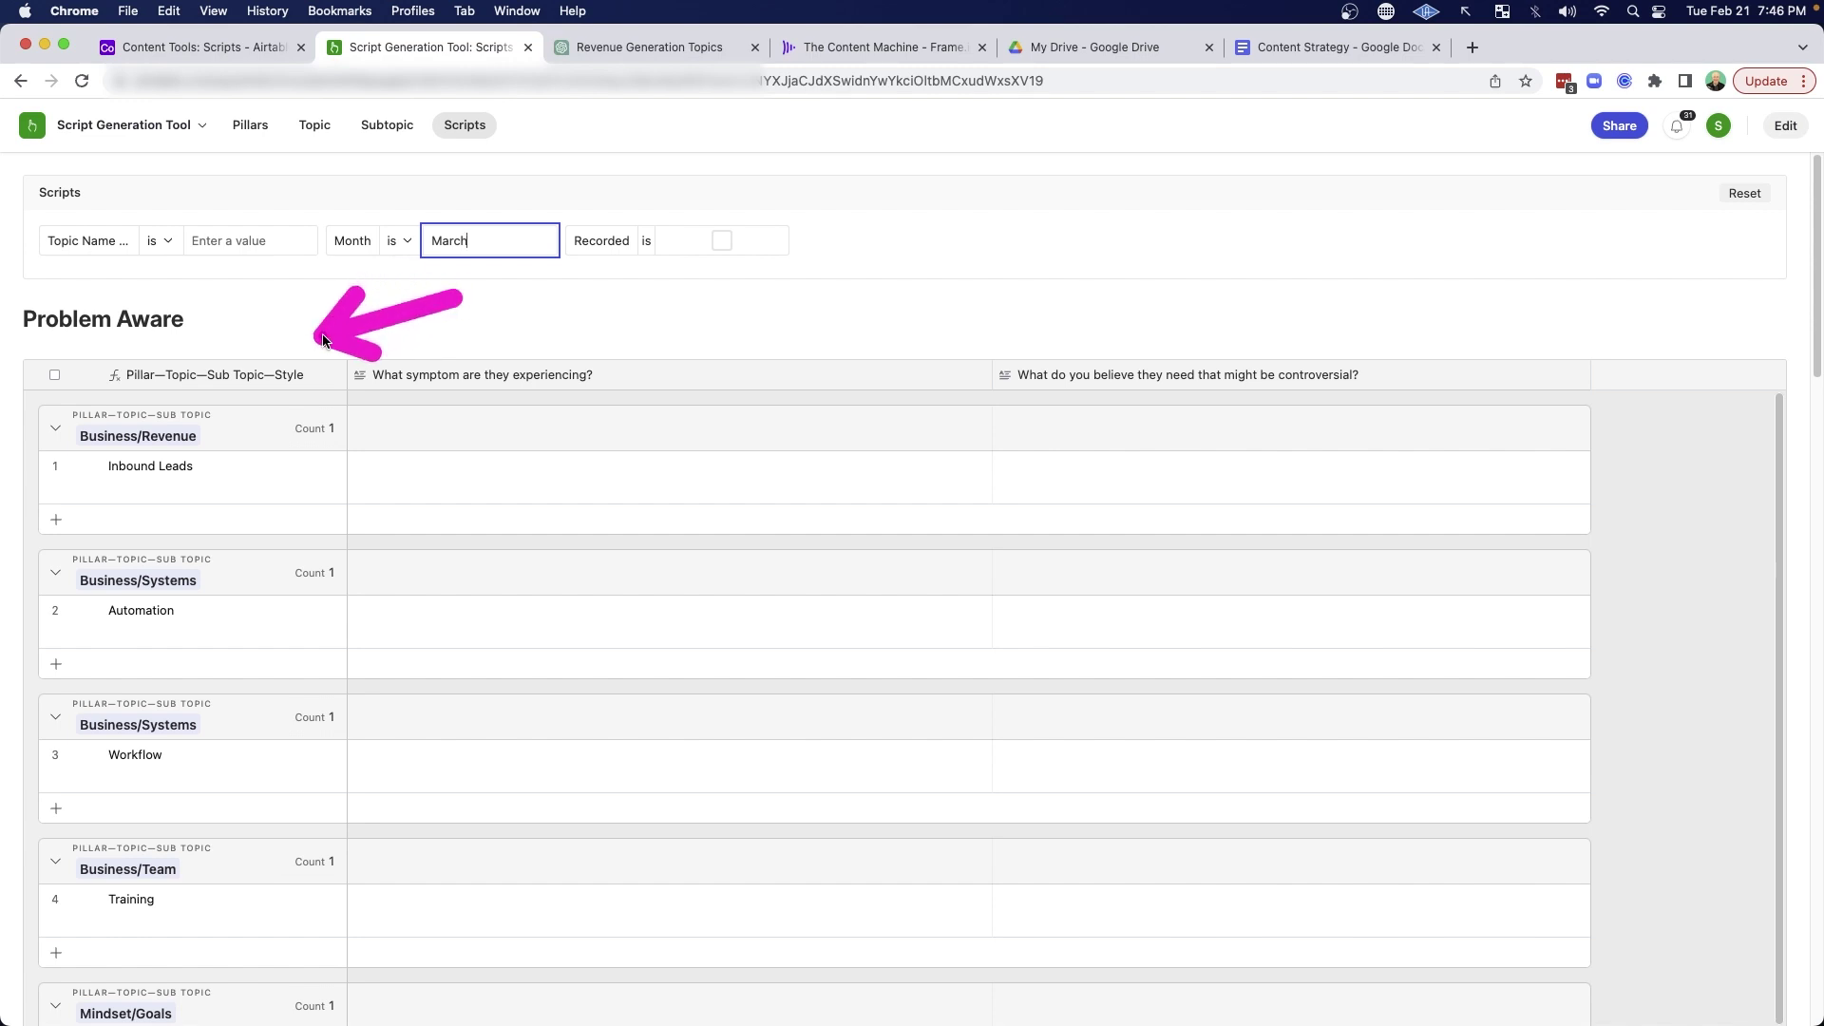
pyautogui.moveTo(611, 326); pyautogui.dragTo(513, 275)
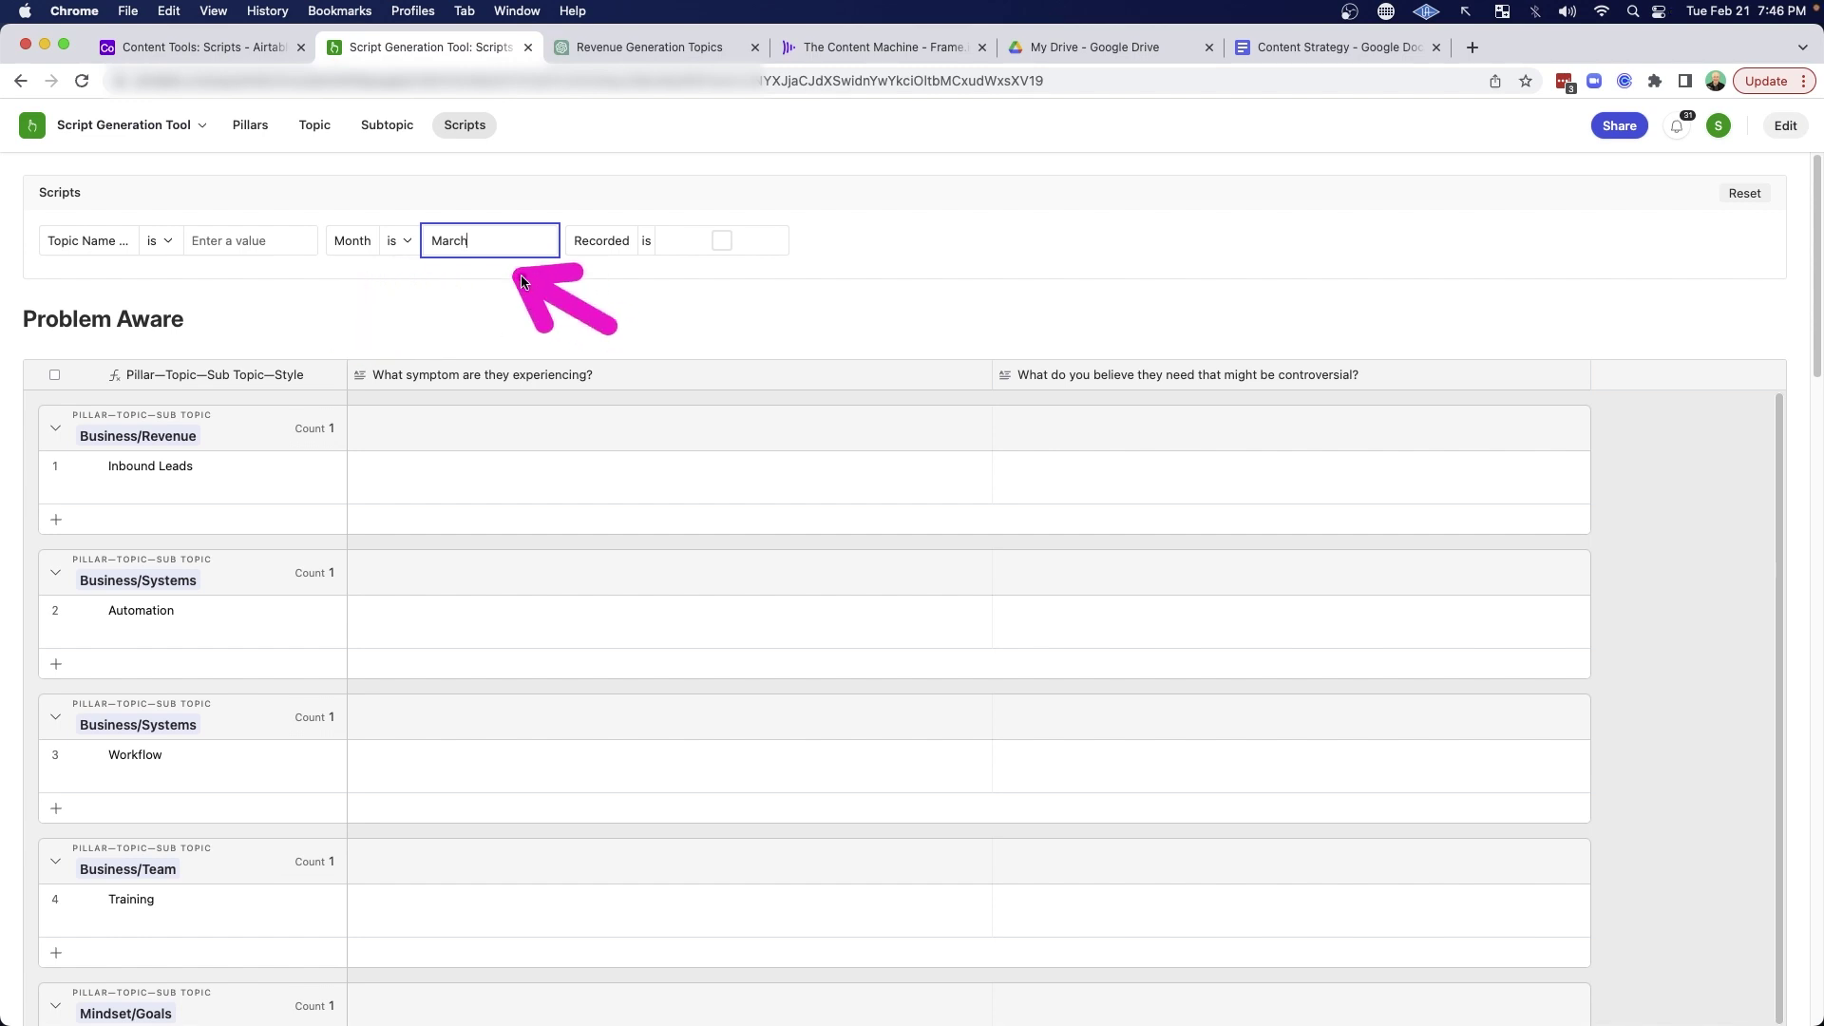
pyautogui.press('super+6')
pyautogui.moveTo(1079, 404)
pyautogui.mouseDown()
pyautogui.moveTo(712, 408)
pyautogui.moveTo(845, 574)
pyautogui.mouseUp()
# Step: Walk through the 6x Subtopics line and the Problem Aware, Agitation and Solution stages
pyautogui.moveTo(1181, 665); pyautogui.dragTo(995, 724)
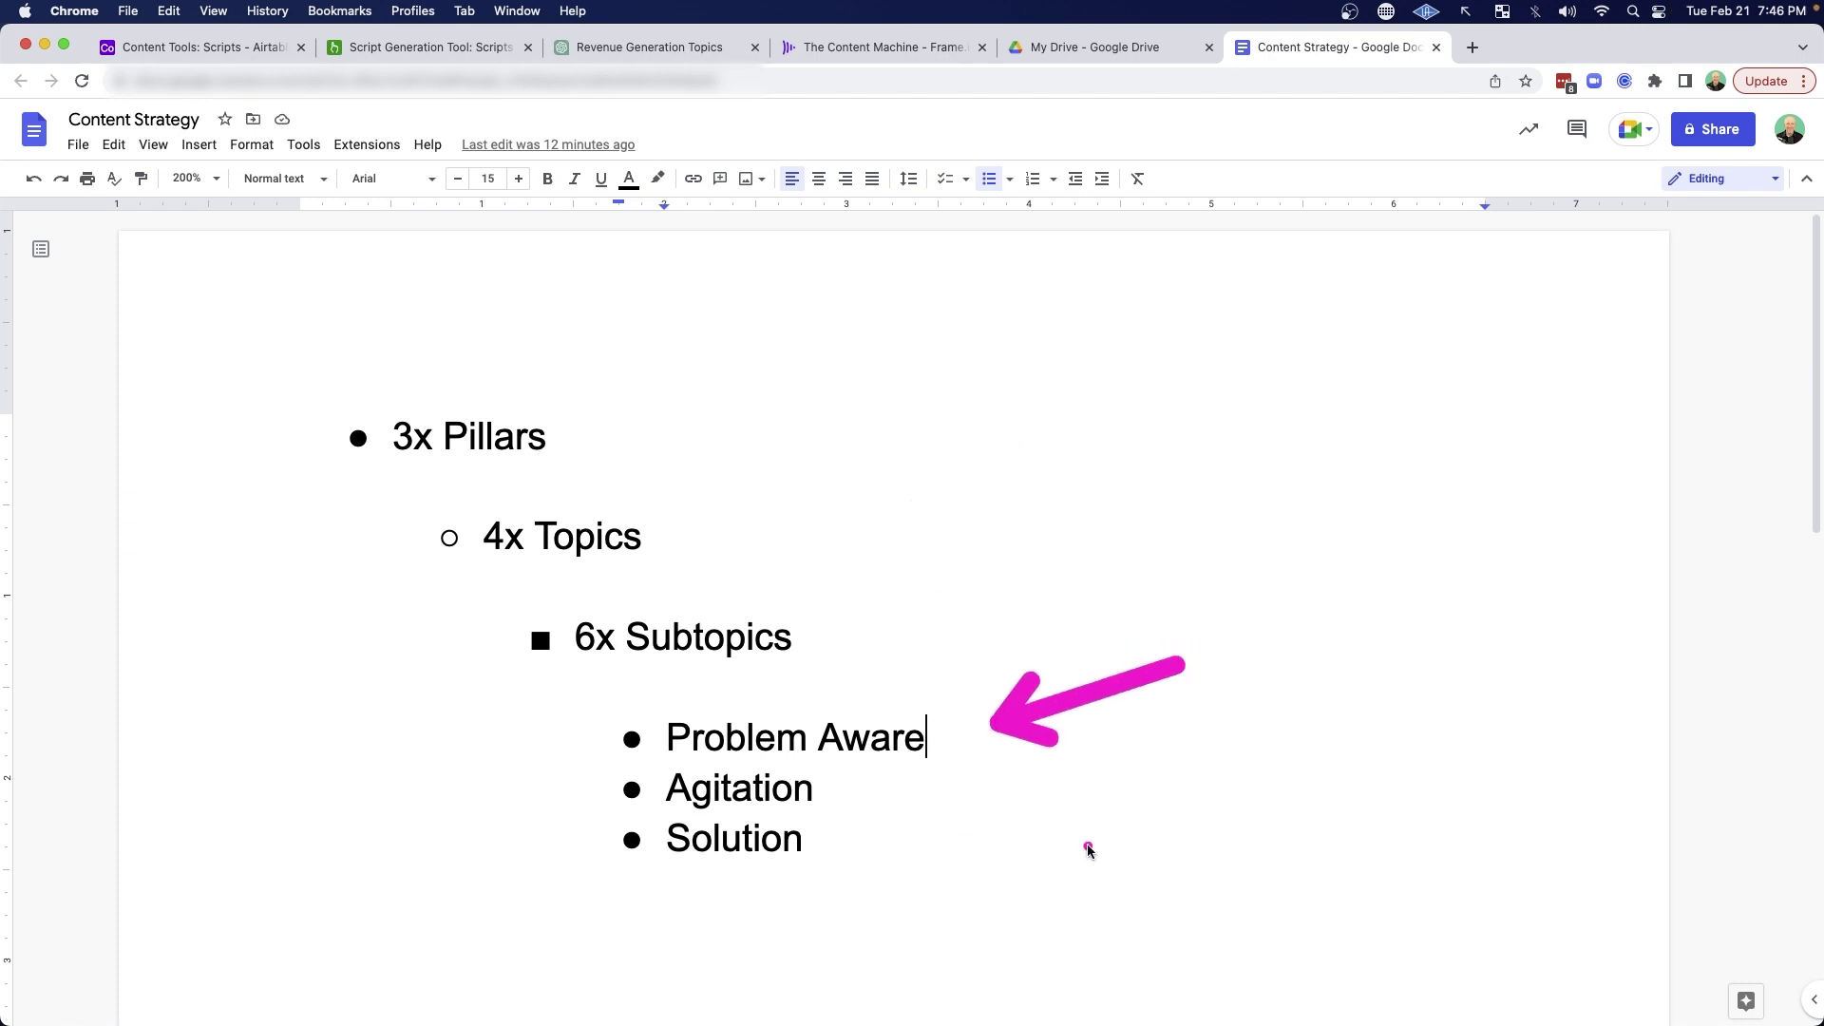
pyautogui.moveTo(1090, 821); pyautogui.dragTo(914, 806)
pyautogui.moveTo(992, 922); pyautogui.dragTo(850, 846)
pyautogui.moveTo(978, 564); pyautogui.dragTo(827, 617)
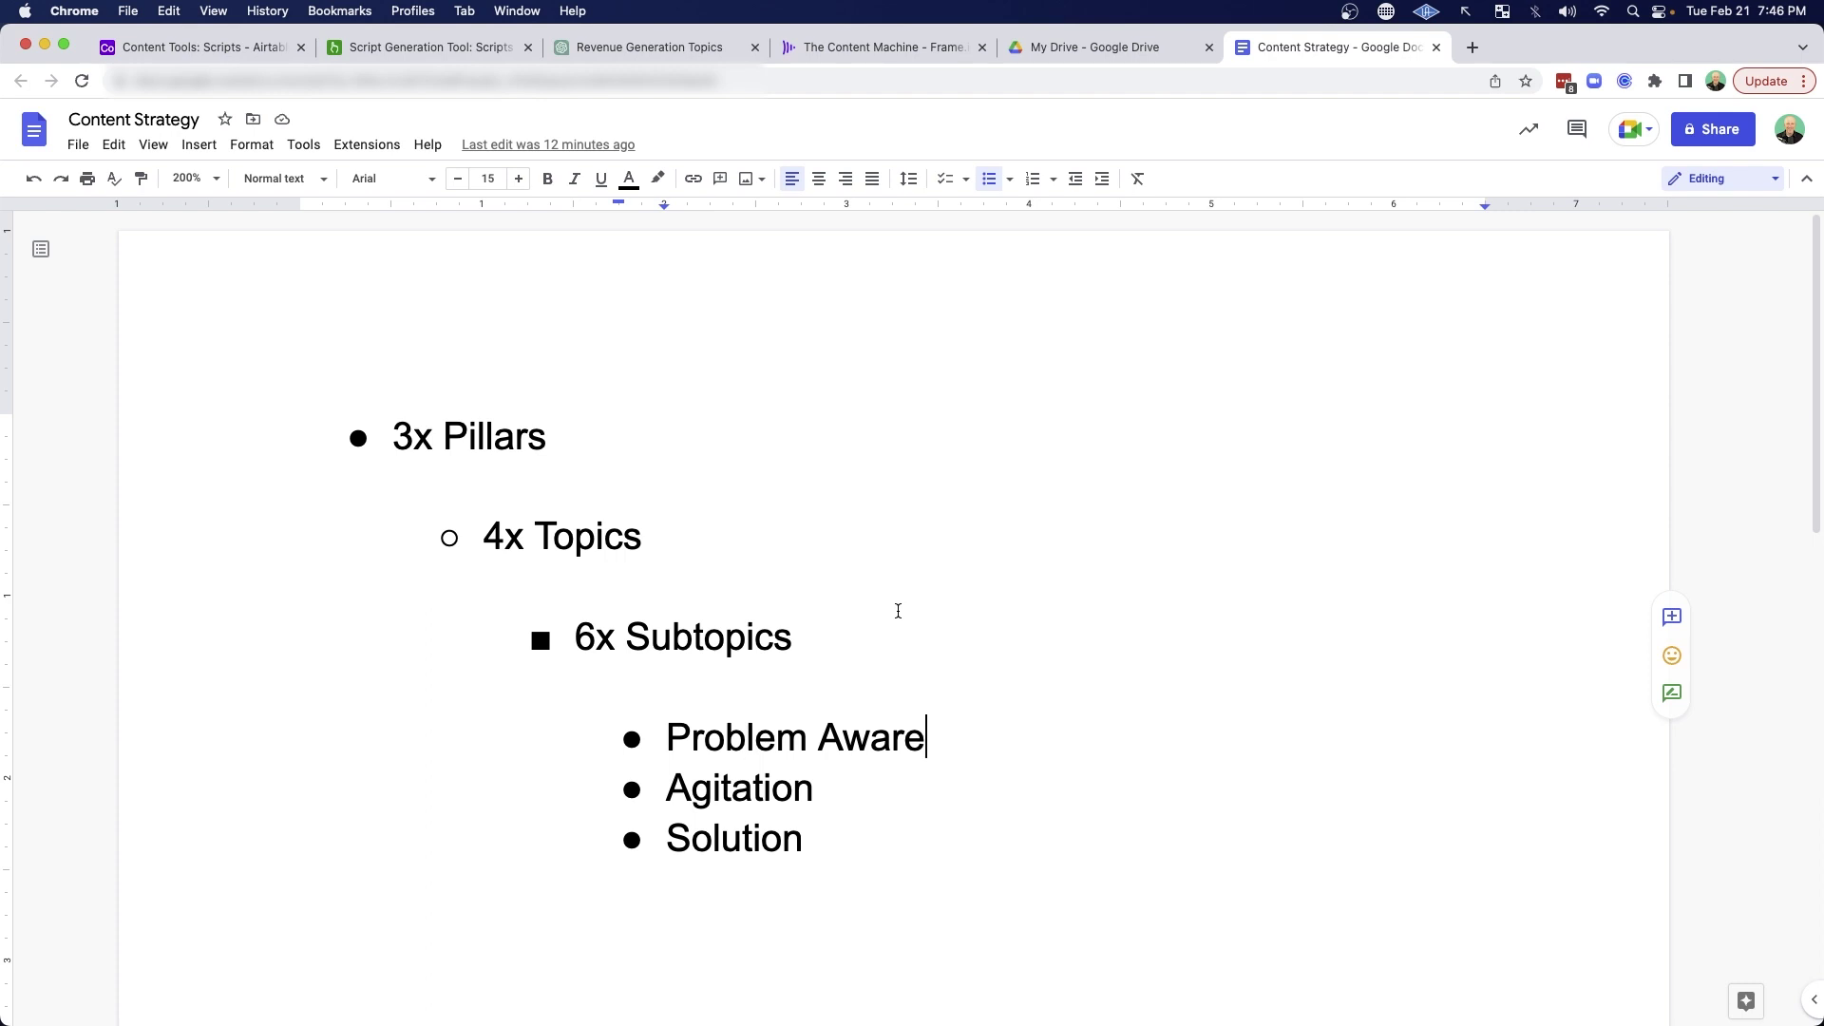
pyautogui.moveTo(1149, 677); pyautogui.dragTo(988, 733)
pyautogui.moveTo(1076, 826); pyautogui.dragTo(884, 798)
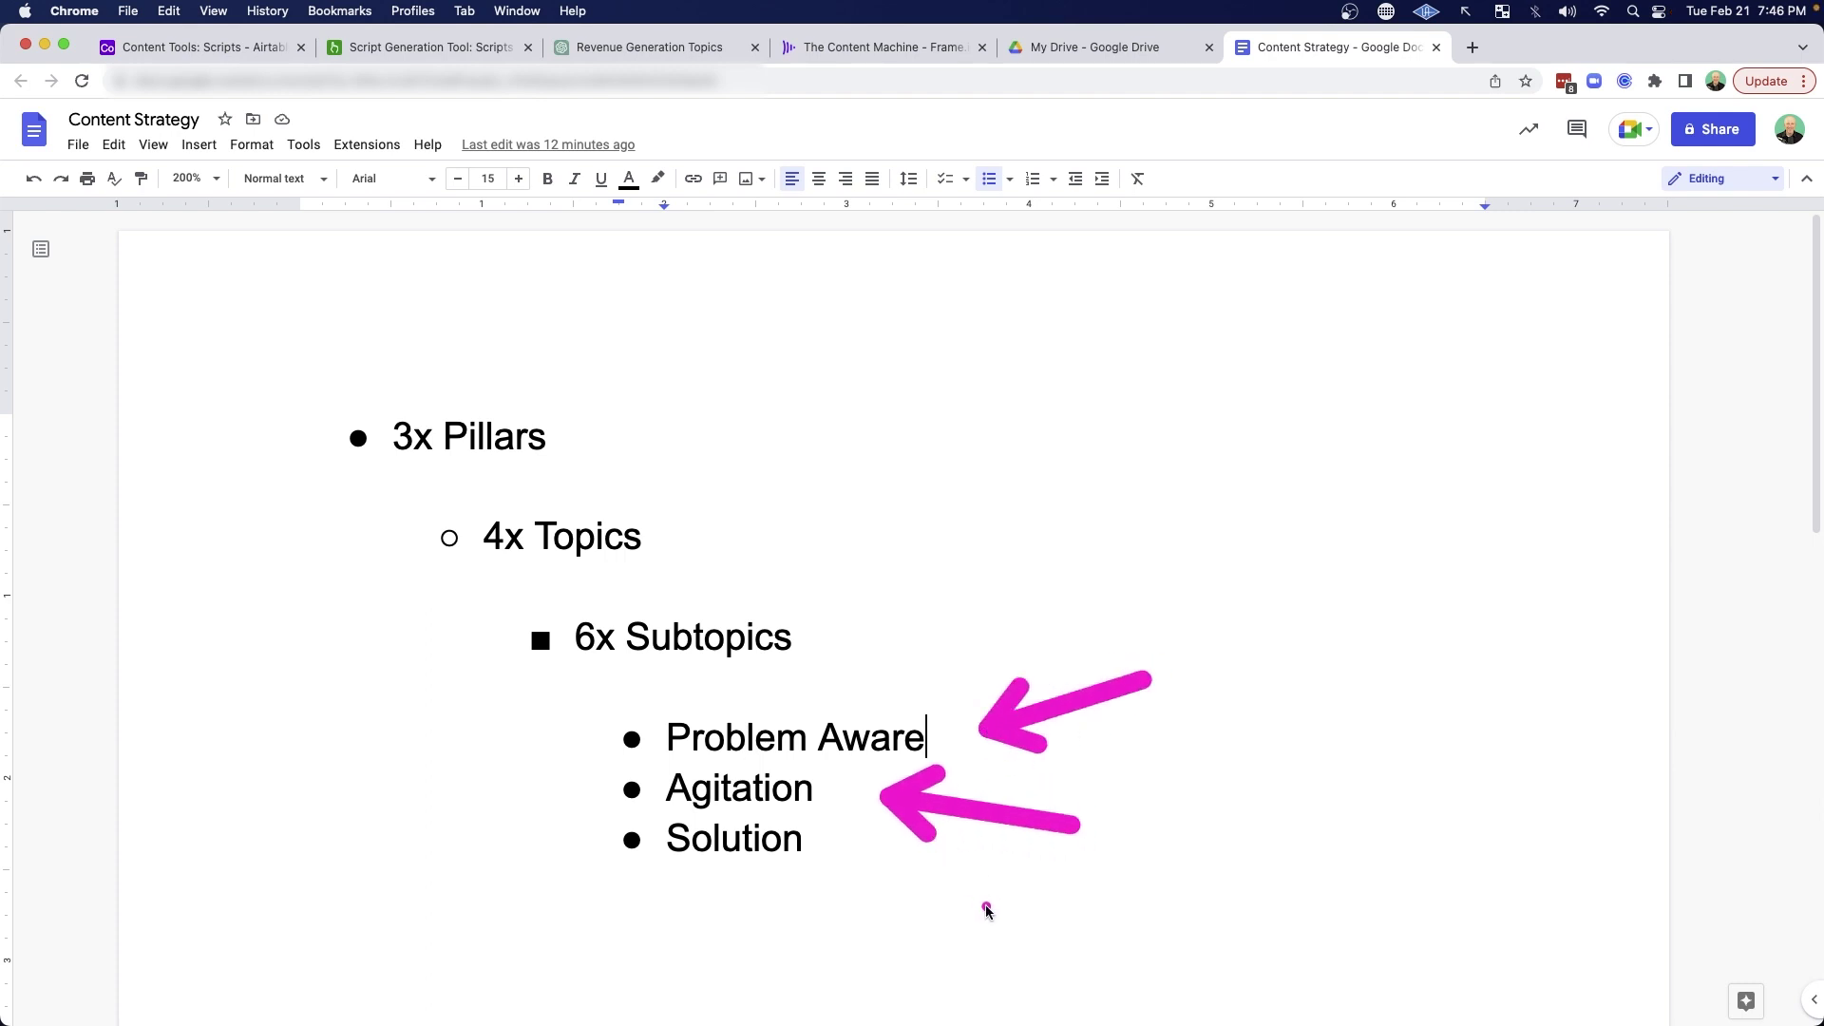
pyautogui.moveTo(988, 913); pyautogui.dragTo(855, 855)
pyautogui.moveTo(855, 854); pyautogui.dragTo(883, 903)
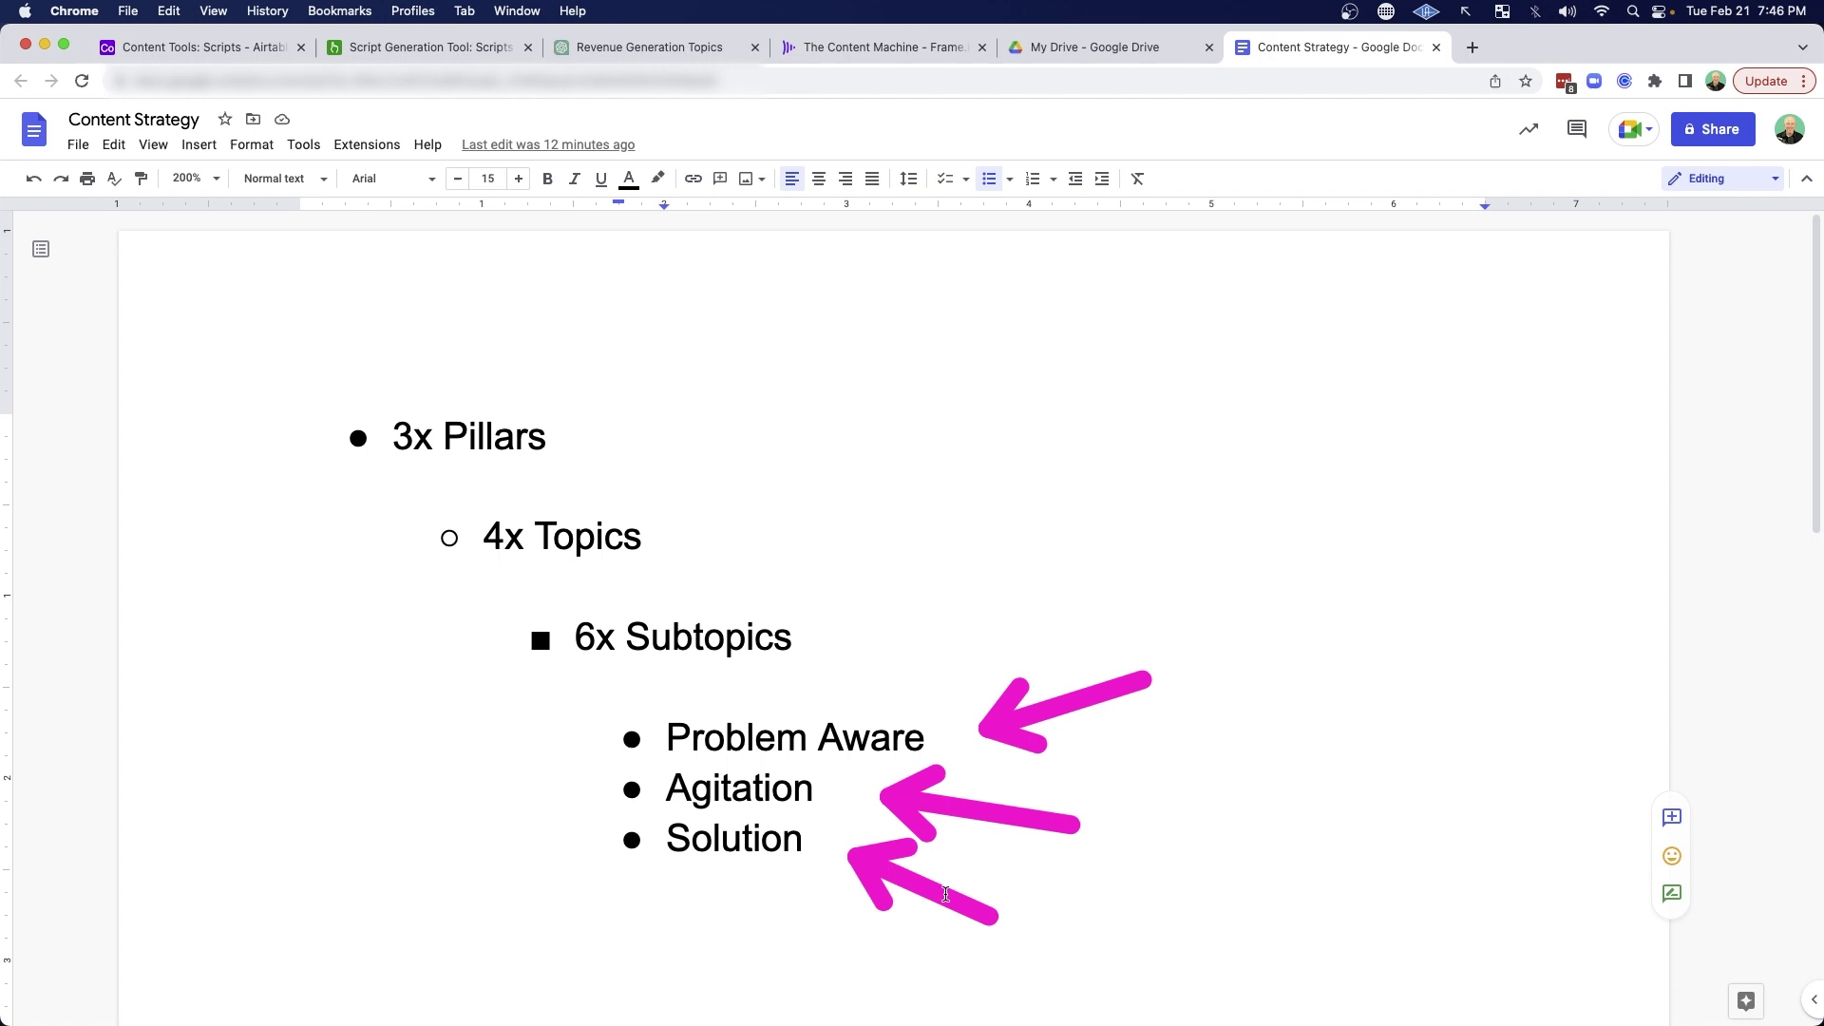
pyautogui.moveTo(998, 526); pyautogui.dragTo(831, 623)
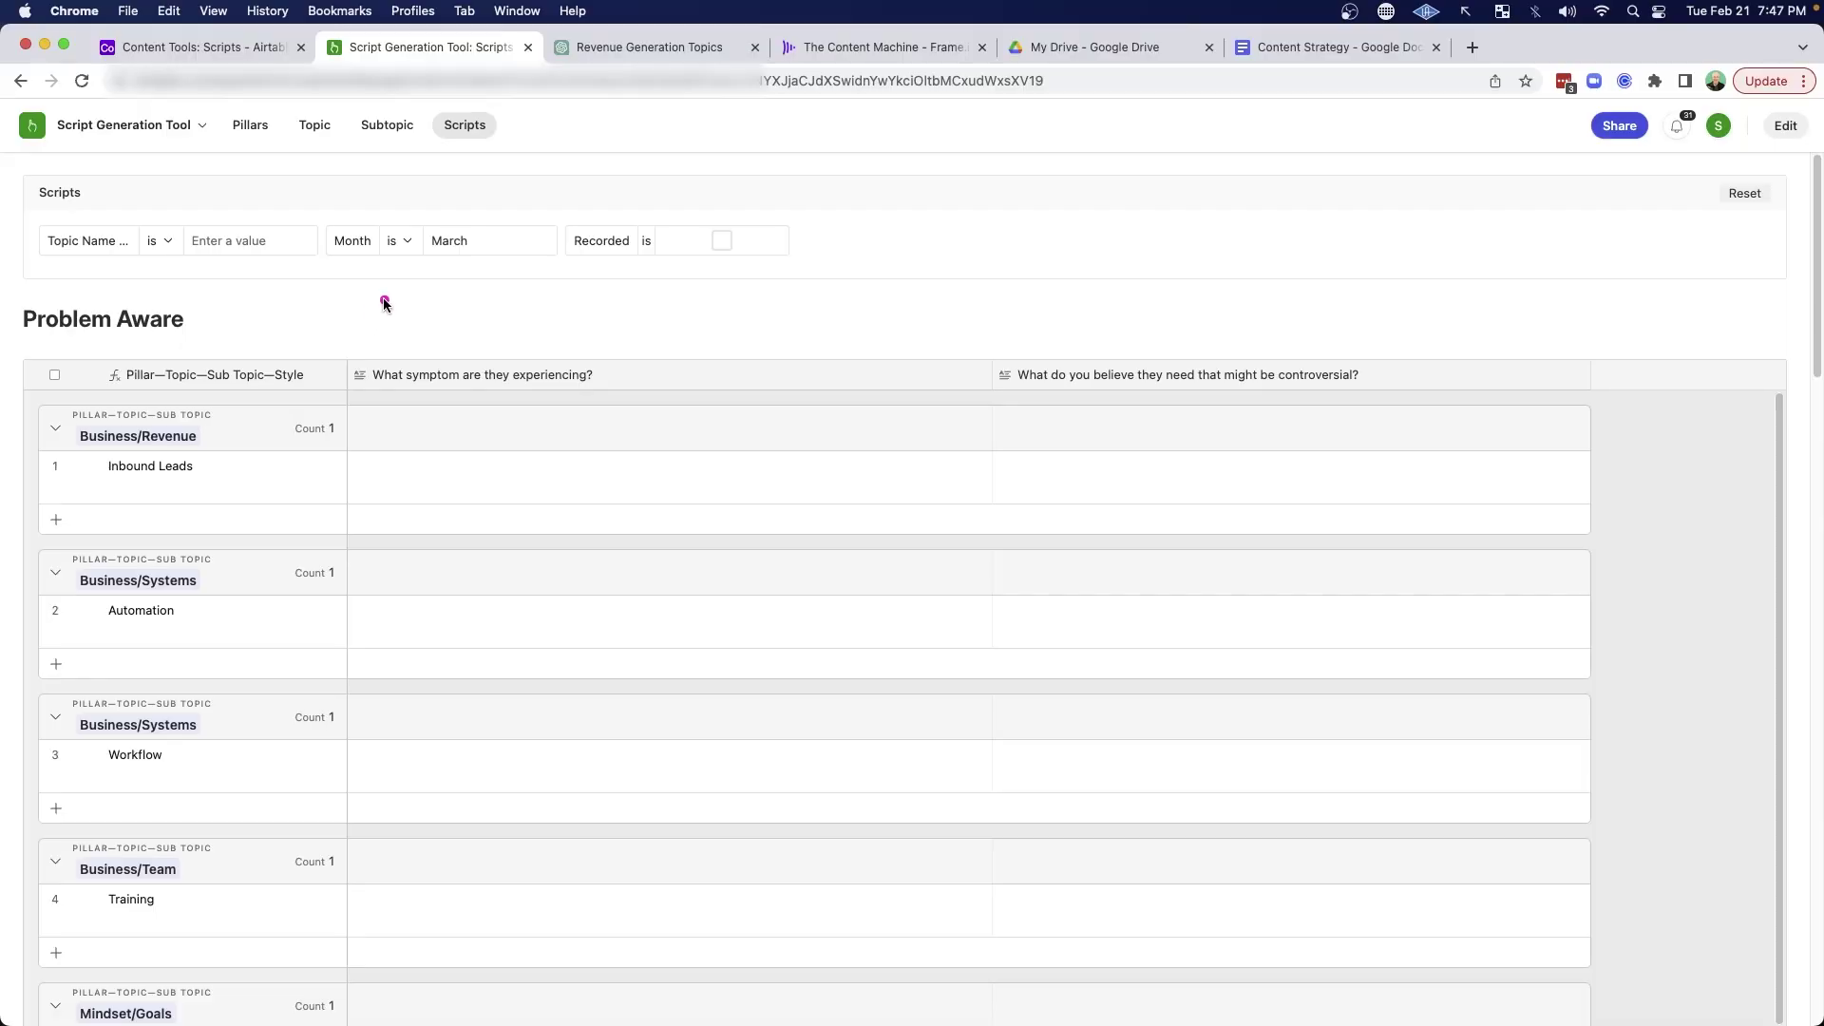
pyautogui.moveTo(394, 285); pyautogui.dragTo(228, 313)
pyautogui.moveTo(543, 209); pyautogui.dragTo(513, 316)
pyautogui.moveTo(1121, 244); pyautogui.dragTo(1102, 318)
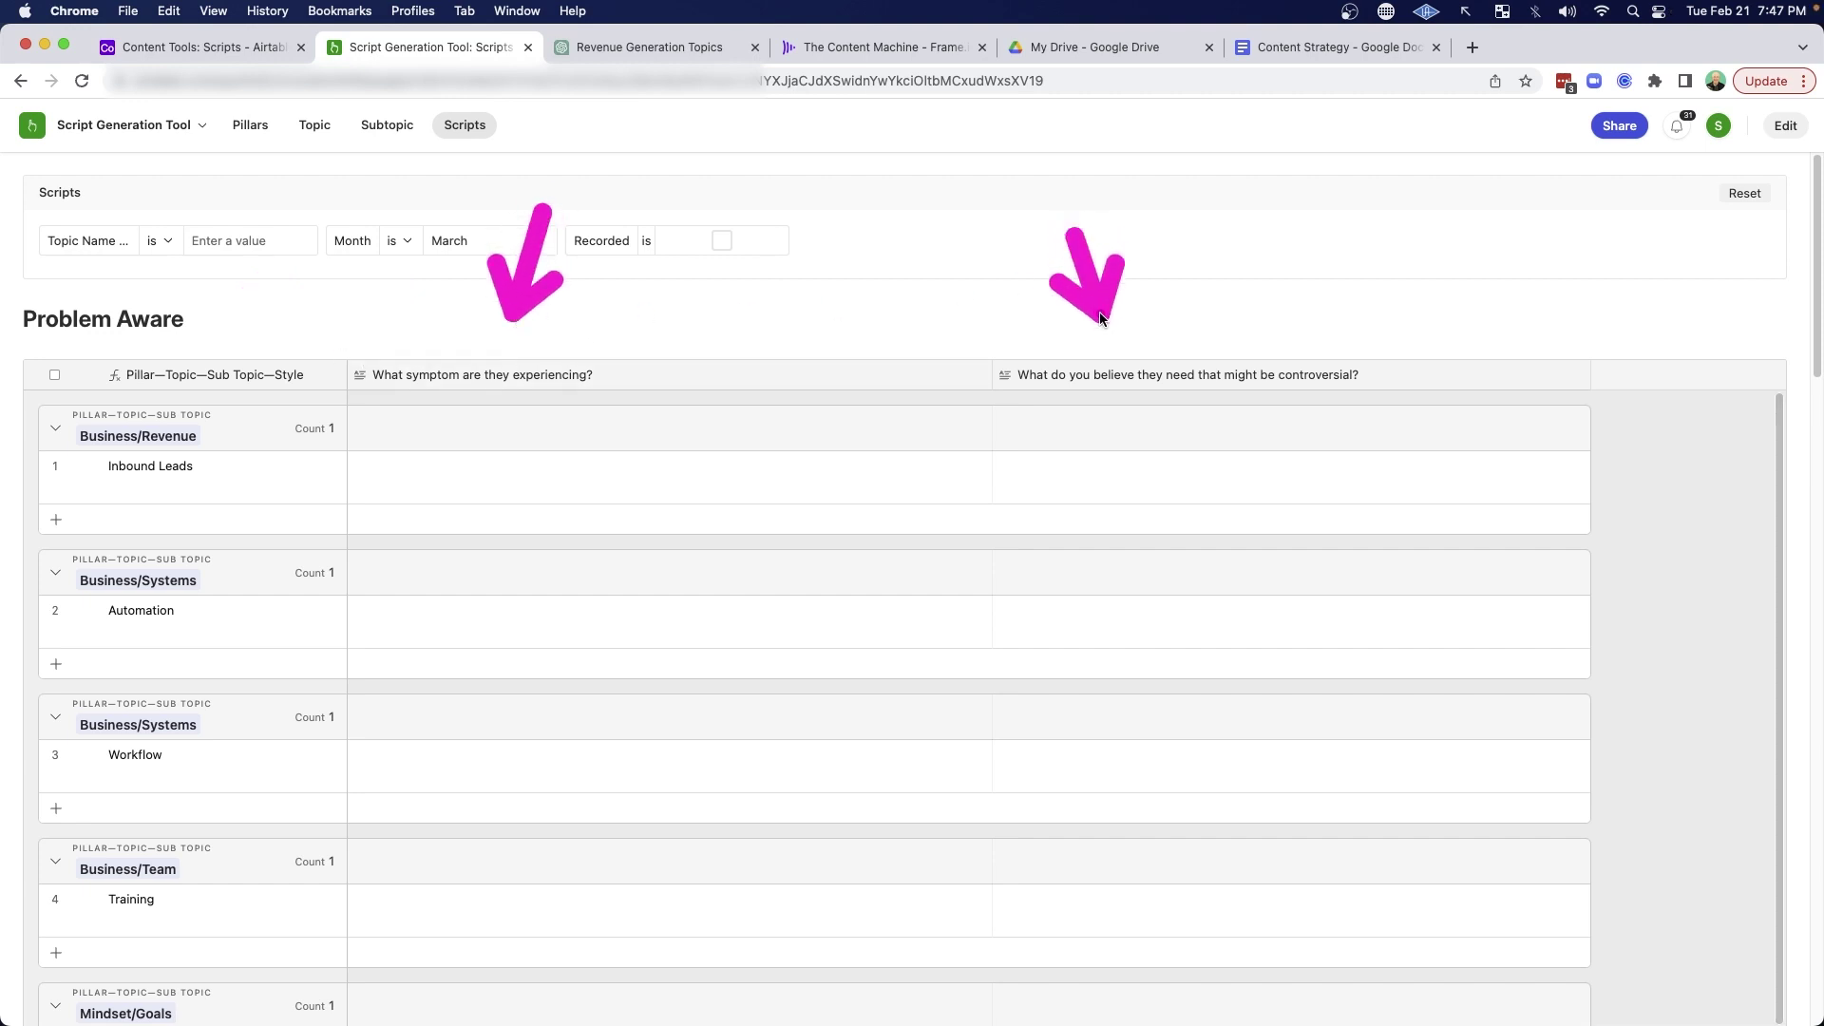
pyautogui.moveTo(694, 195)
pyautogui.mouseDown()
pyautogui.moveTo(613, 259)
pyautogui.moveTo(576, 332)
pyautogui.mouseUp()
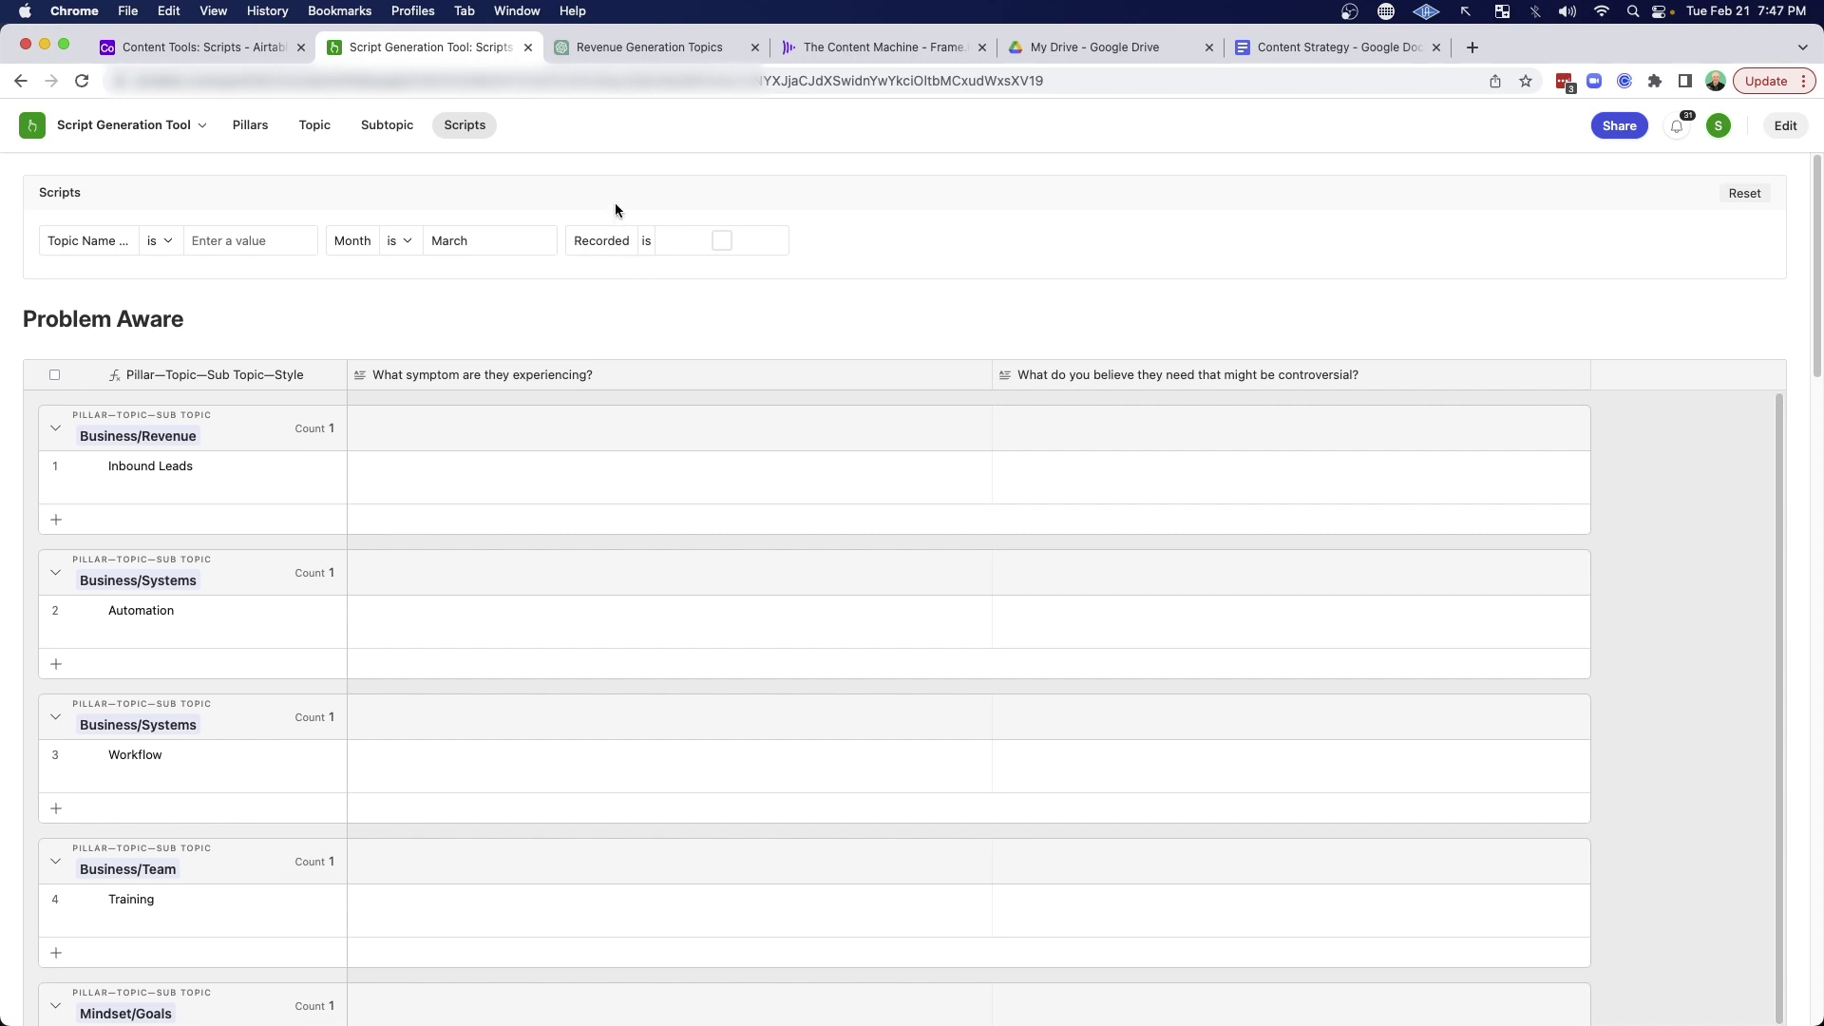
pyautogui.moveTo(619, 190); pyautogui.dragTo(570, 313)
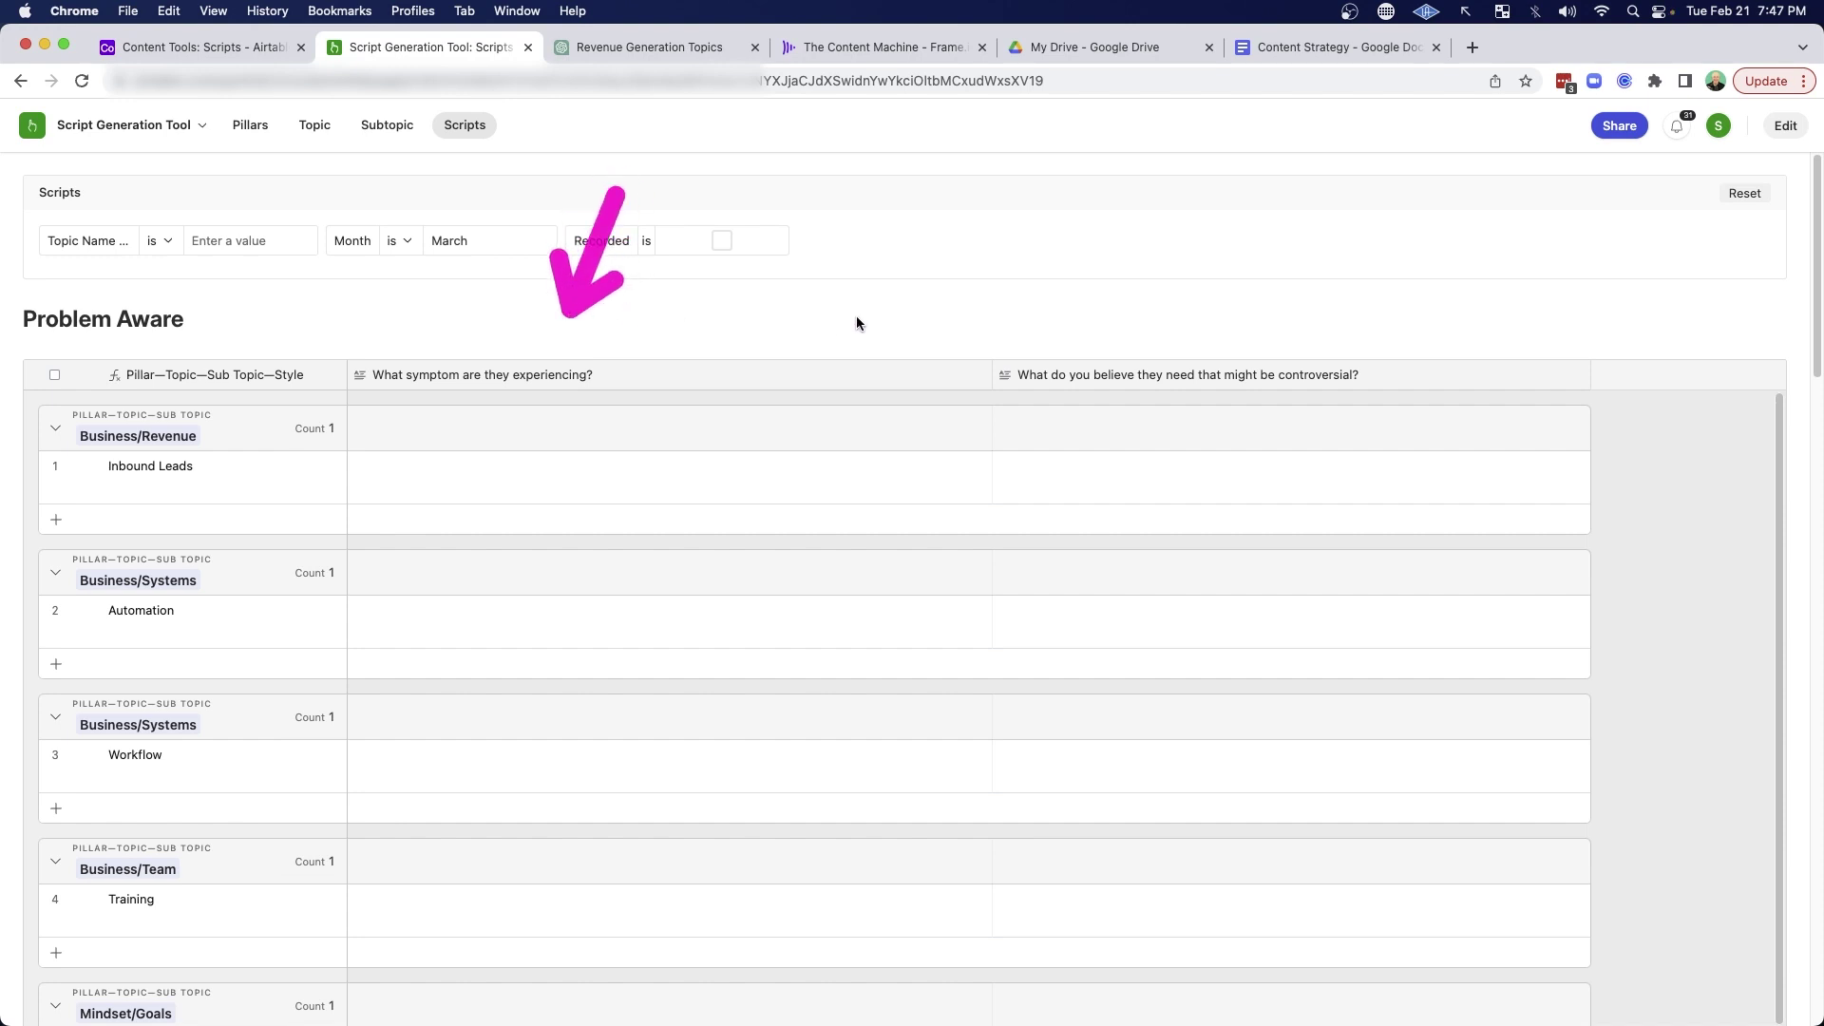
pyautogui.moveTo(399, 293); pyautogui.dragTo(244, 313)
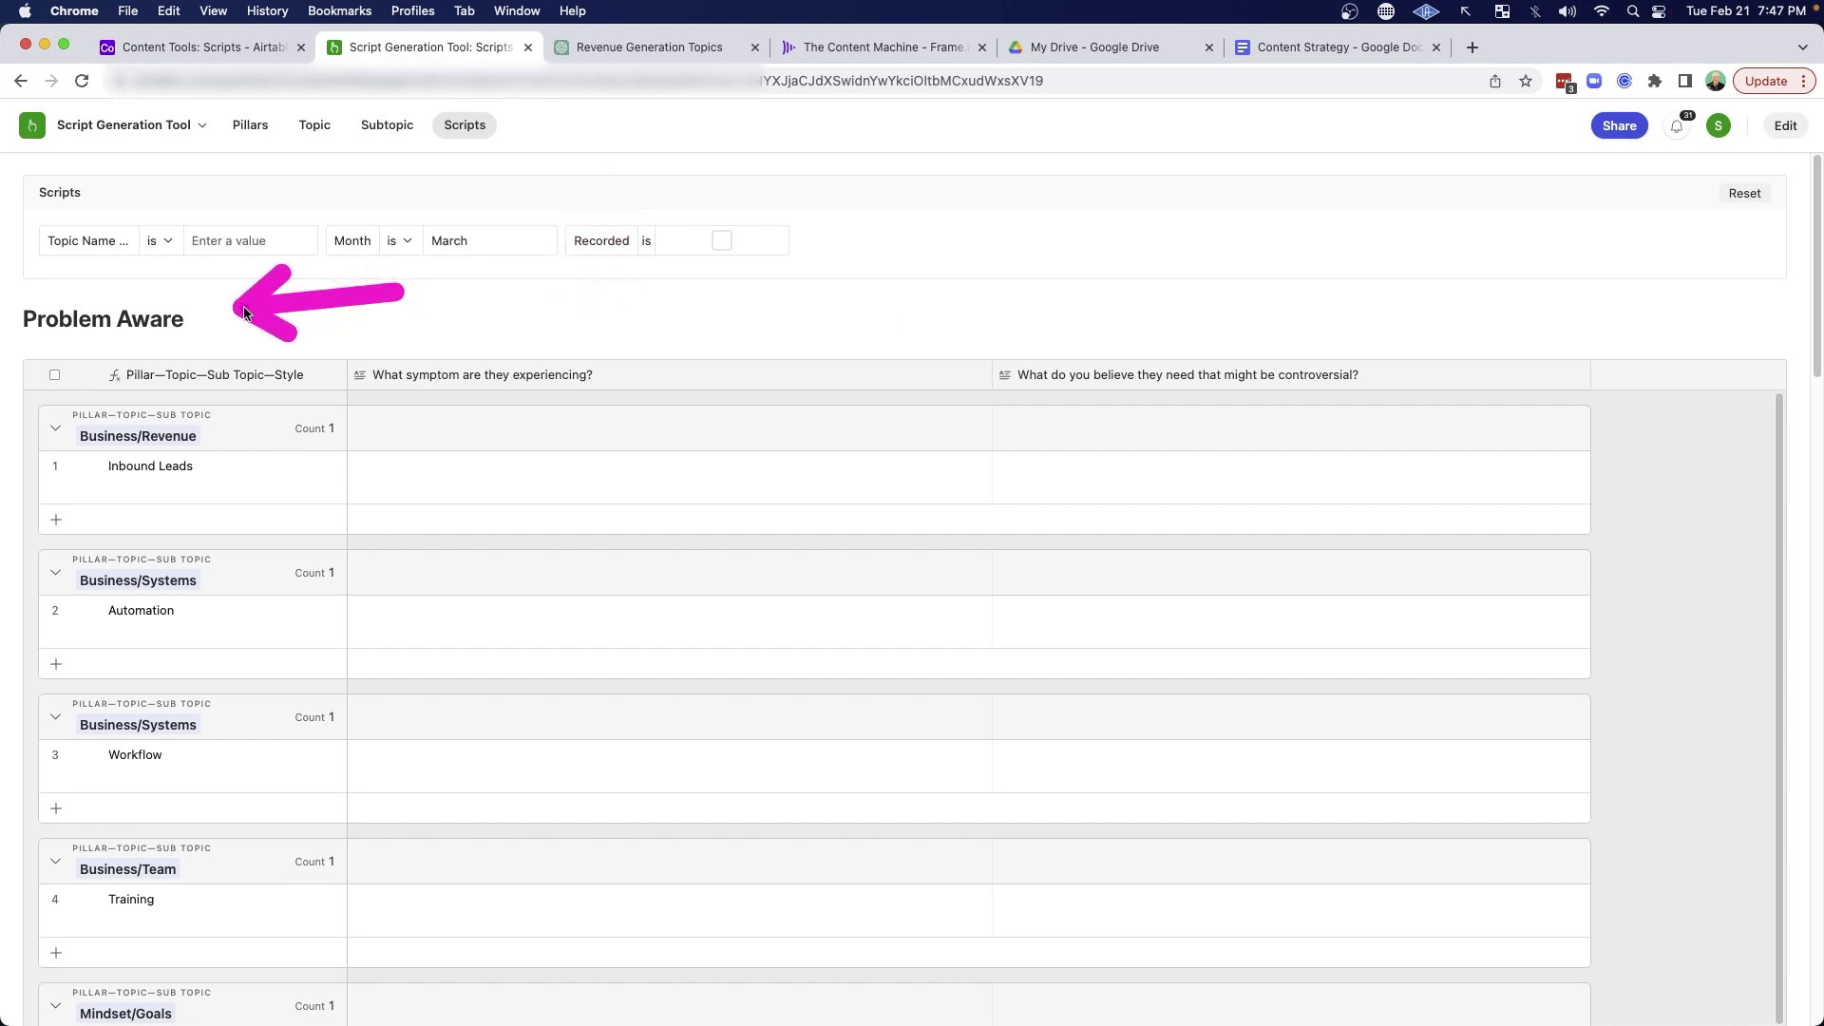
pyautogui.moveTo(538, 213)
pyautogui.mouseDown()
pyautogui.moveTo(456, 331)
pyautogui.moveTo(539, 338)
pyautogui.mouseUp()
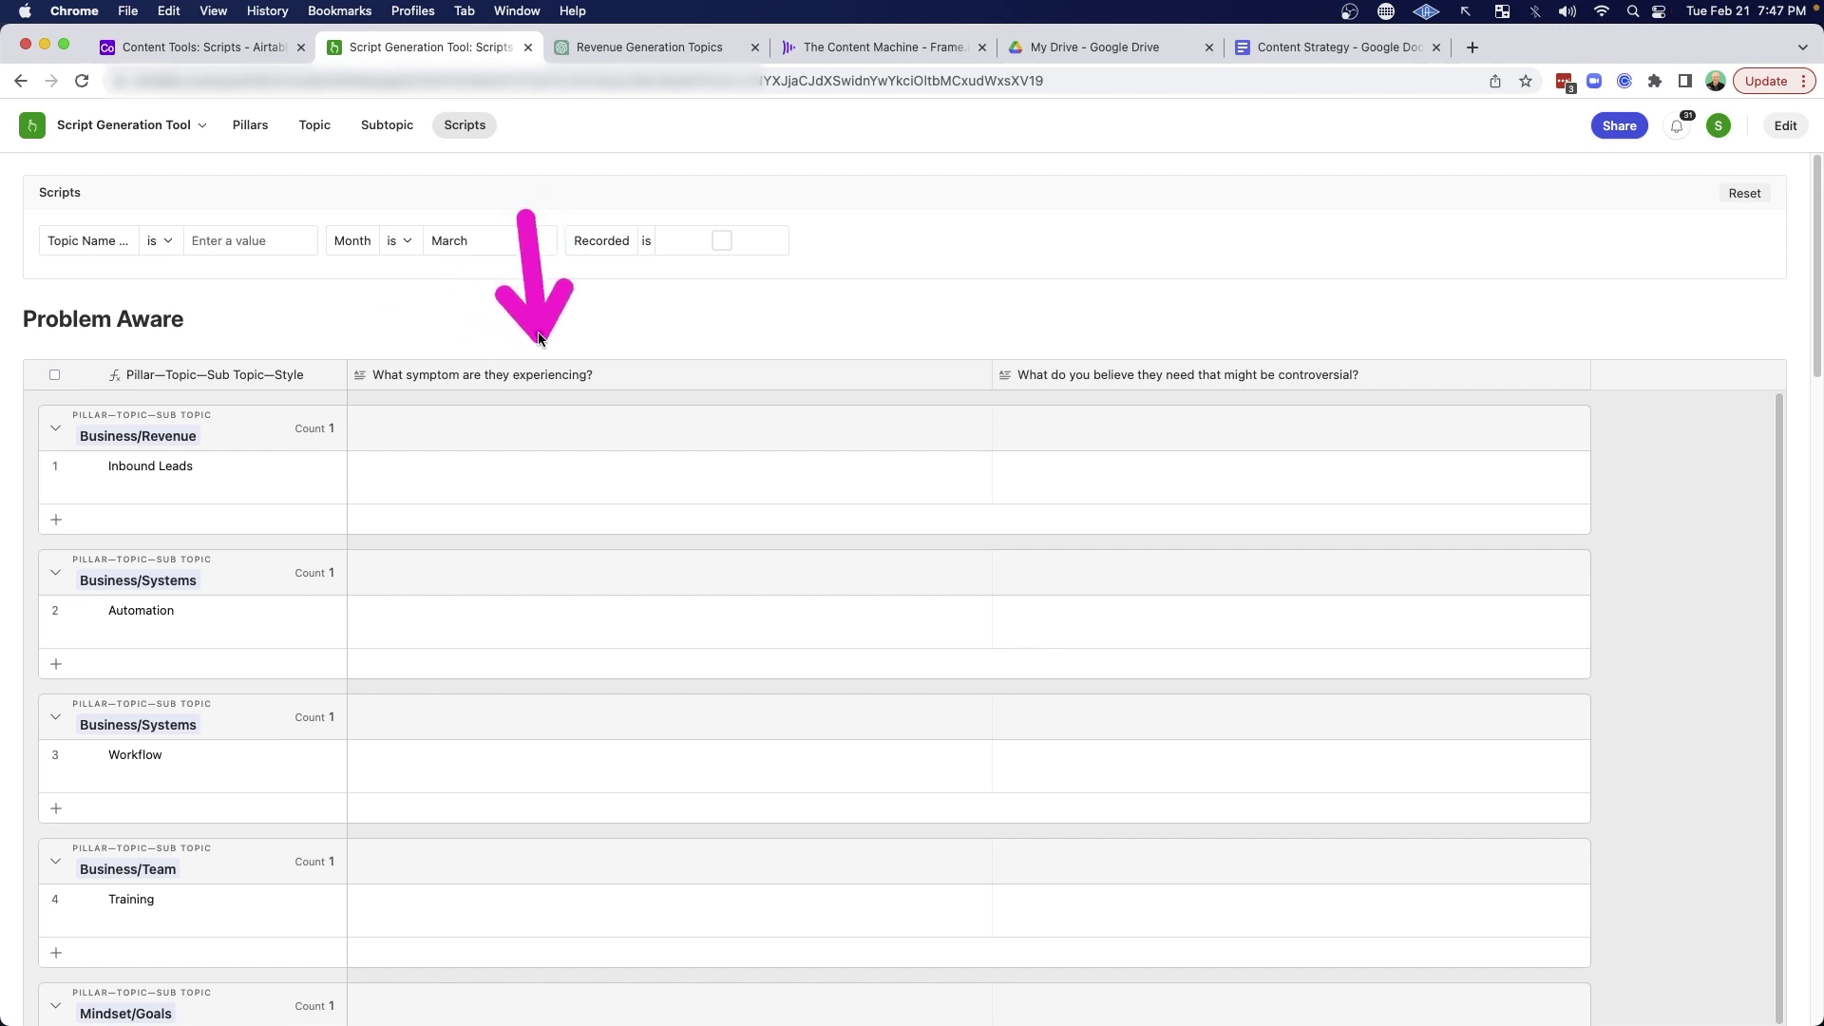
pyautogui.moveTo(1042, 211)
pyautogui.mouseDown()
pyautogui.moveTo(1051, 317)
pyautogui.moveTo(1252, 342)
pyautogui.mouseUp()
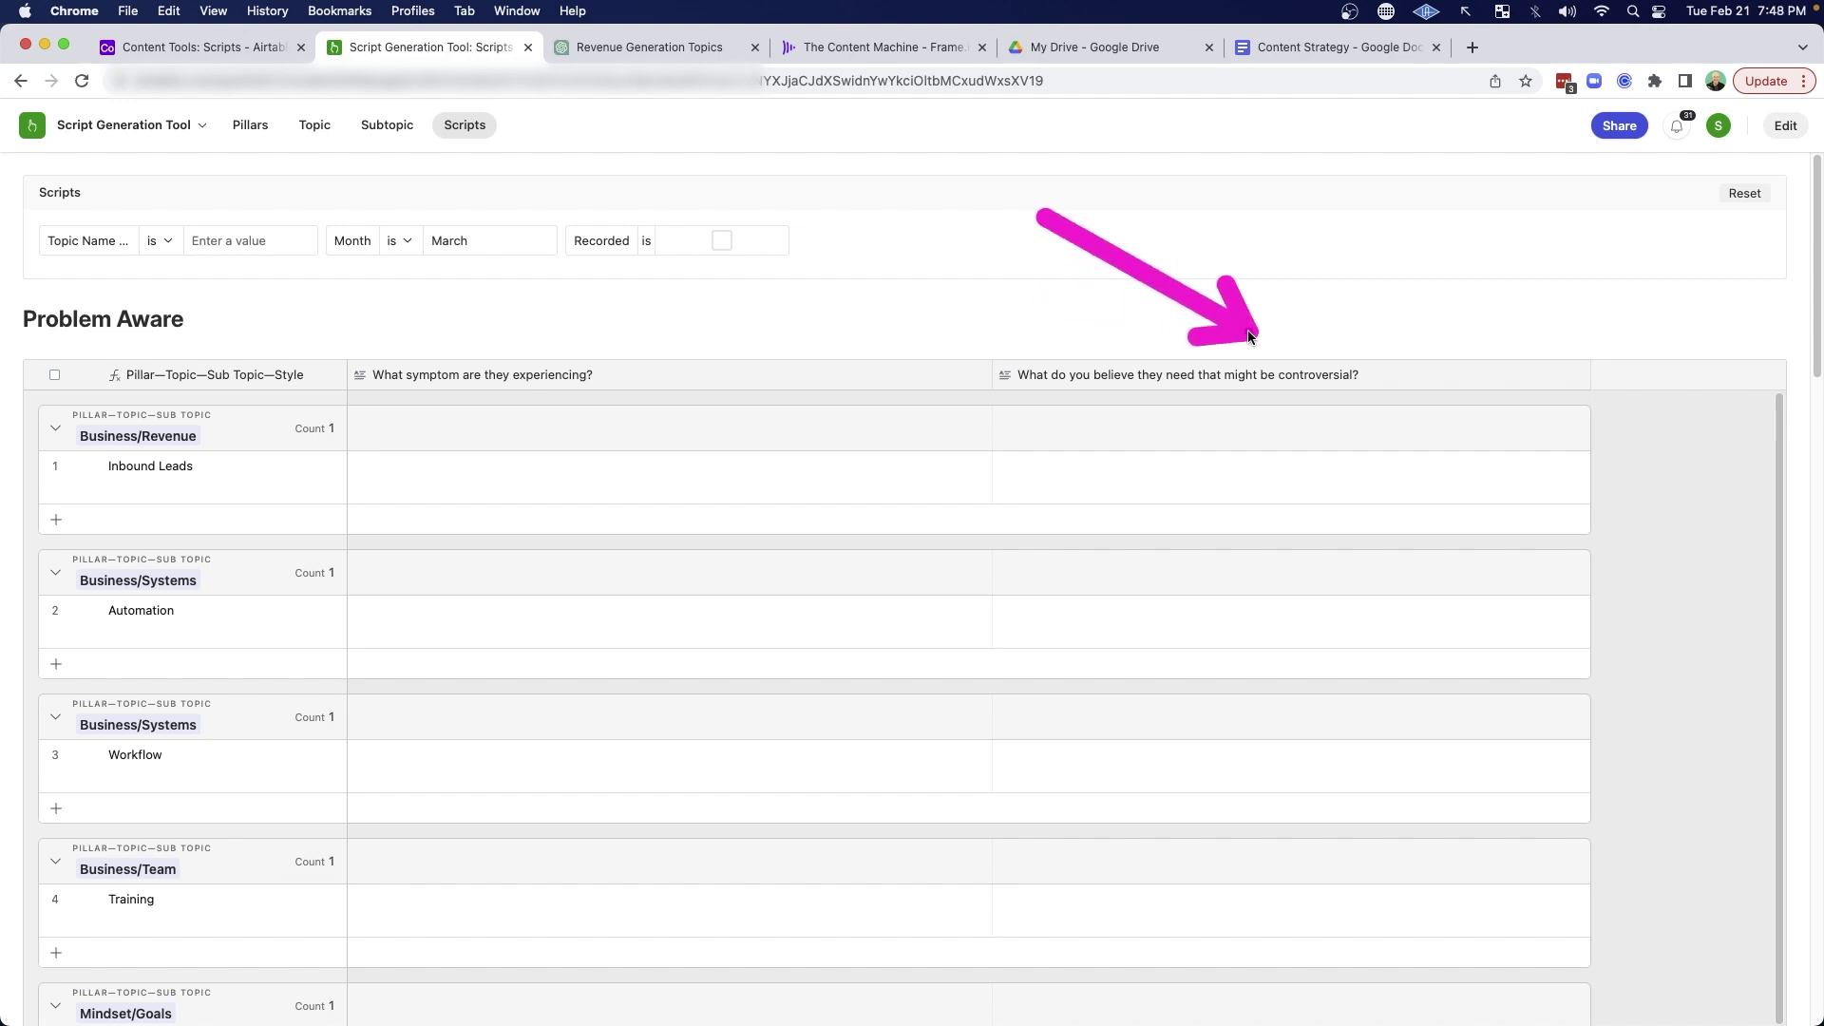
pyautogui.moveTo(789, 338); pyautogui.dragTo(792, 419)
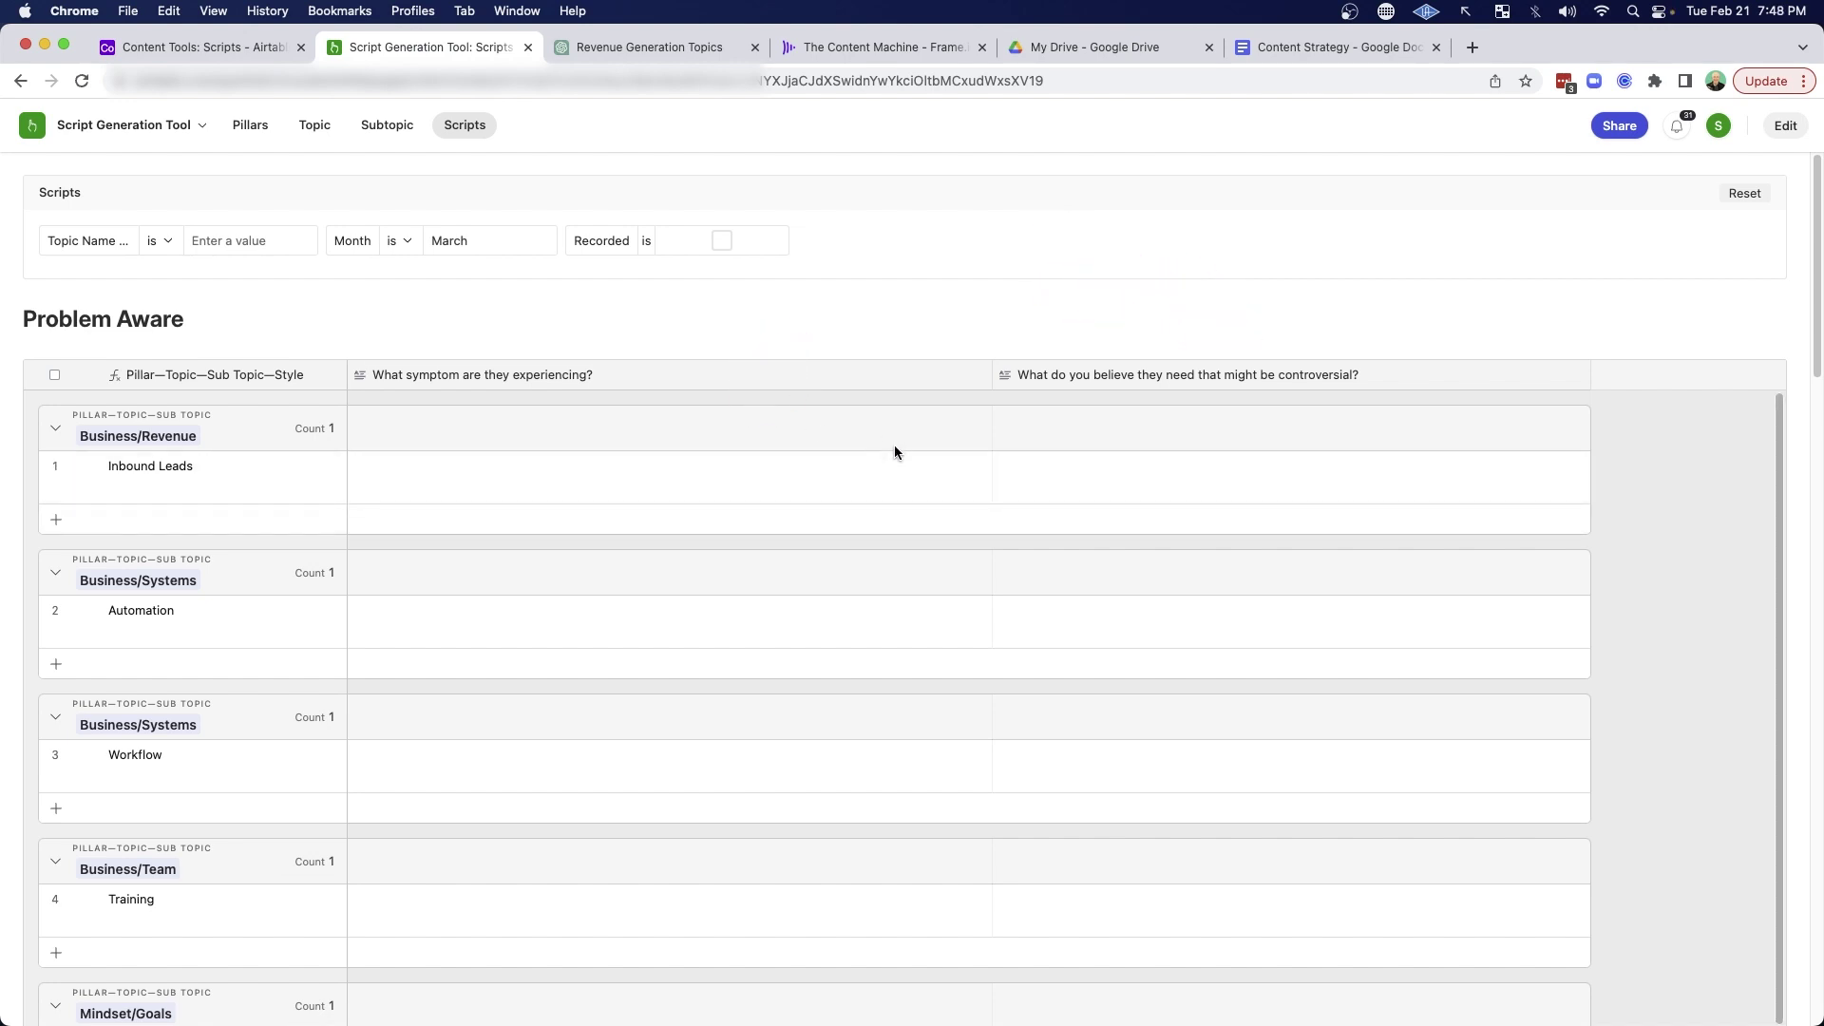
pyautogui.scroll(-10, 893, 445)
pyautogui.moveTo(364, 652); pyautogui.dragTo(177, 650)
pyautogui.moveTo(489, 513); pyautogui.dragTo(473, 655)
pyautogui.moveTo(758, 534); pyautogui.dragTo(764, 644)
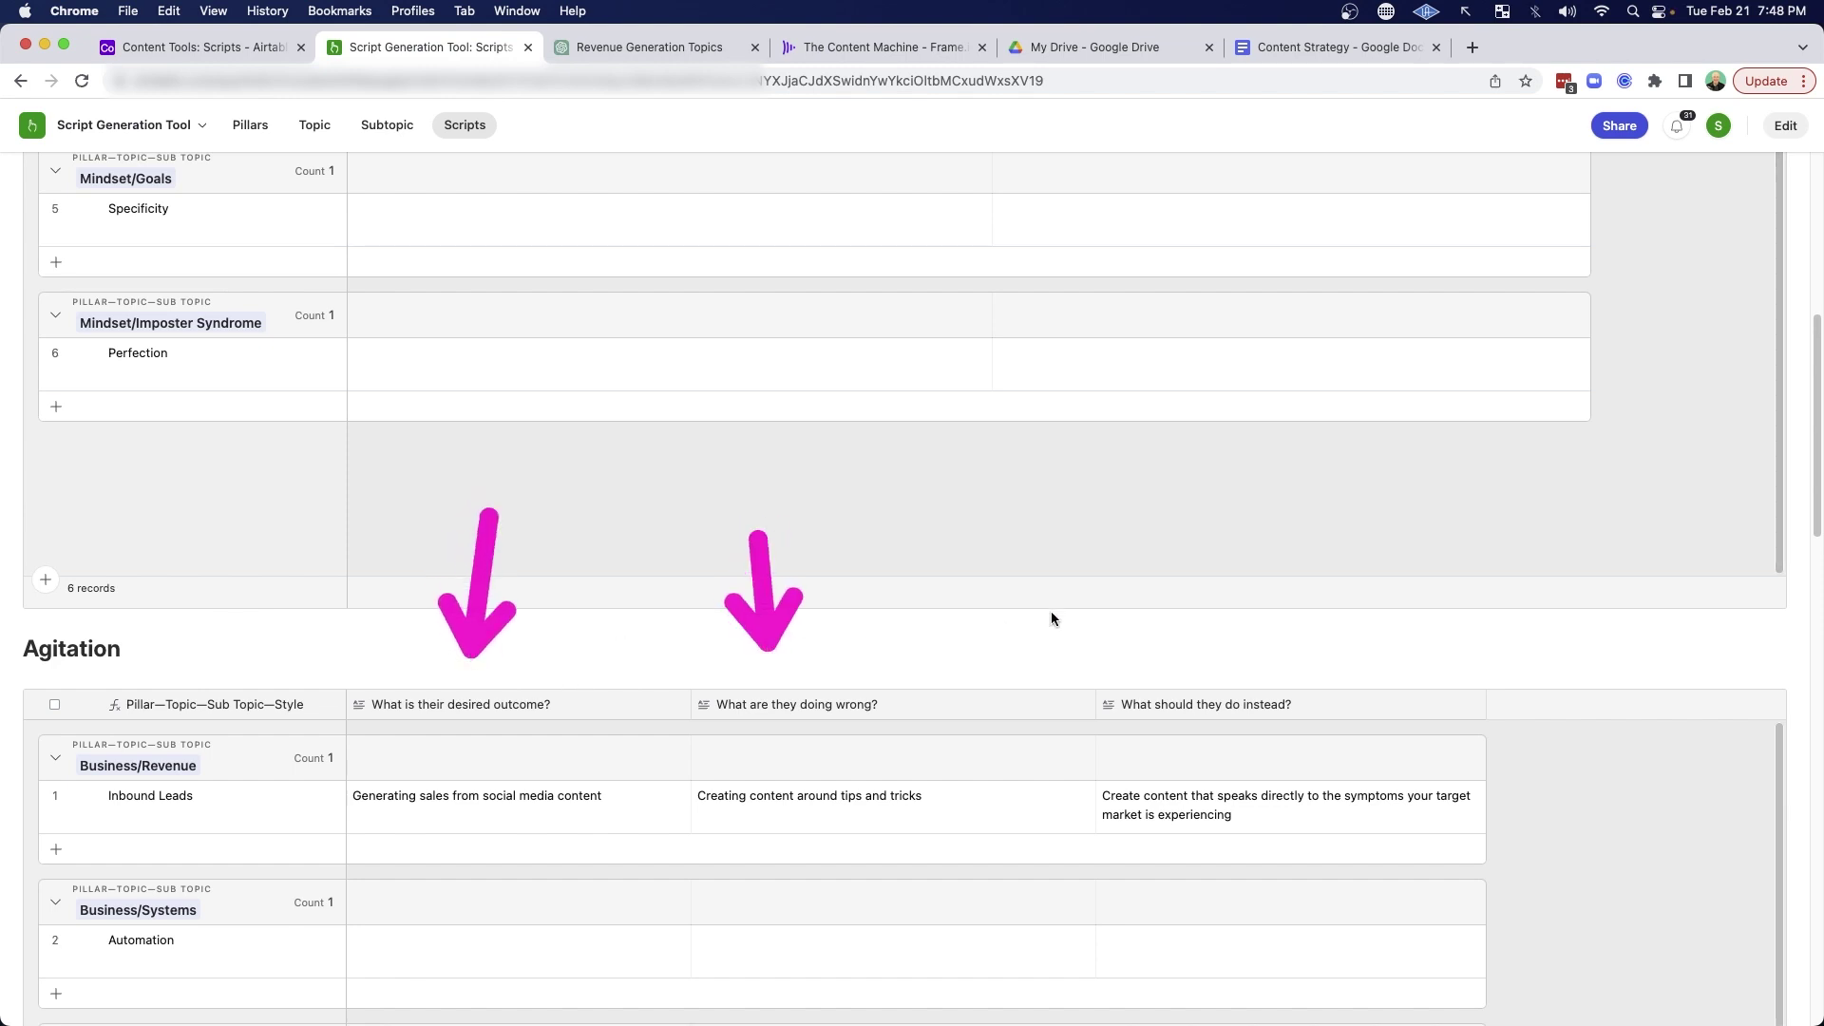
pyautogui.moveTo(1148, 527); pyautogui.dragTo(1182, 661)
pyautogui.scroll(-10, 326, 602)
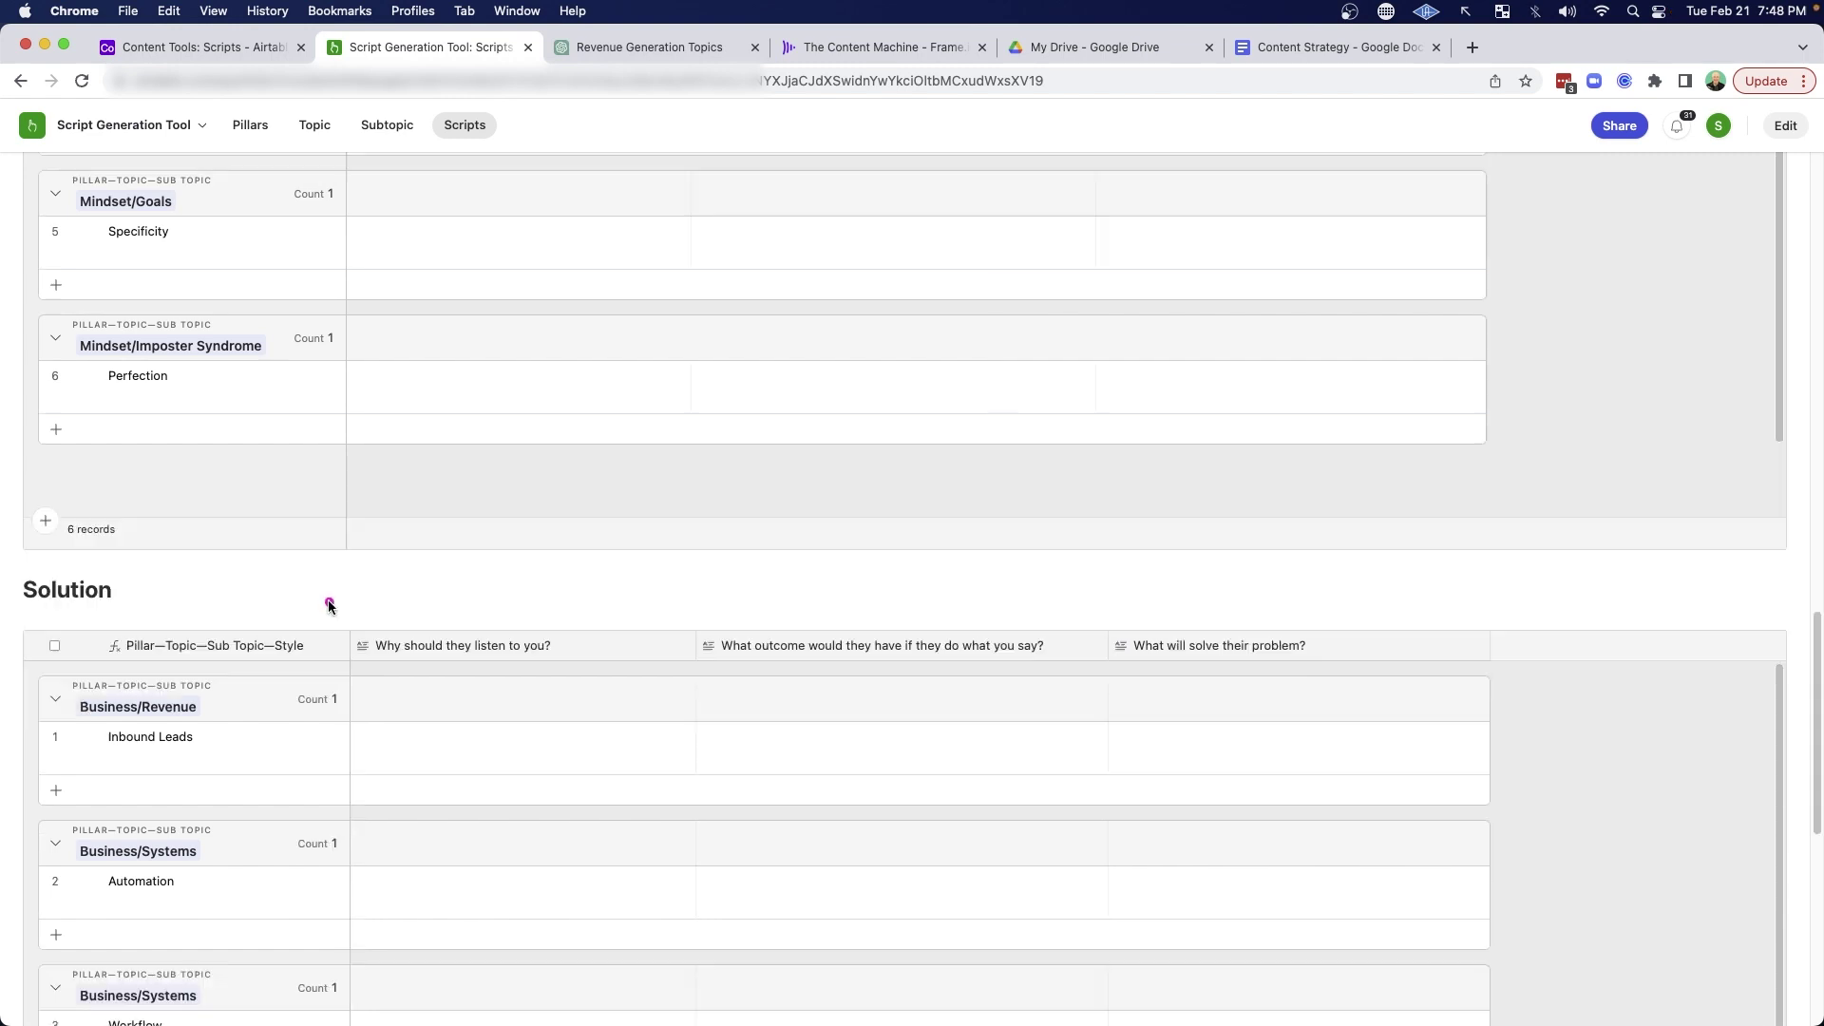
pyautogui.moveTo(338, 581); pyautogui.dragTo(157, 587)
pyautogui.moveTo(451, 493); pyautogui.dragTo(466, 602)
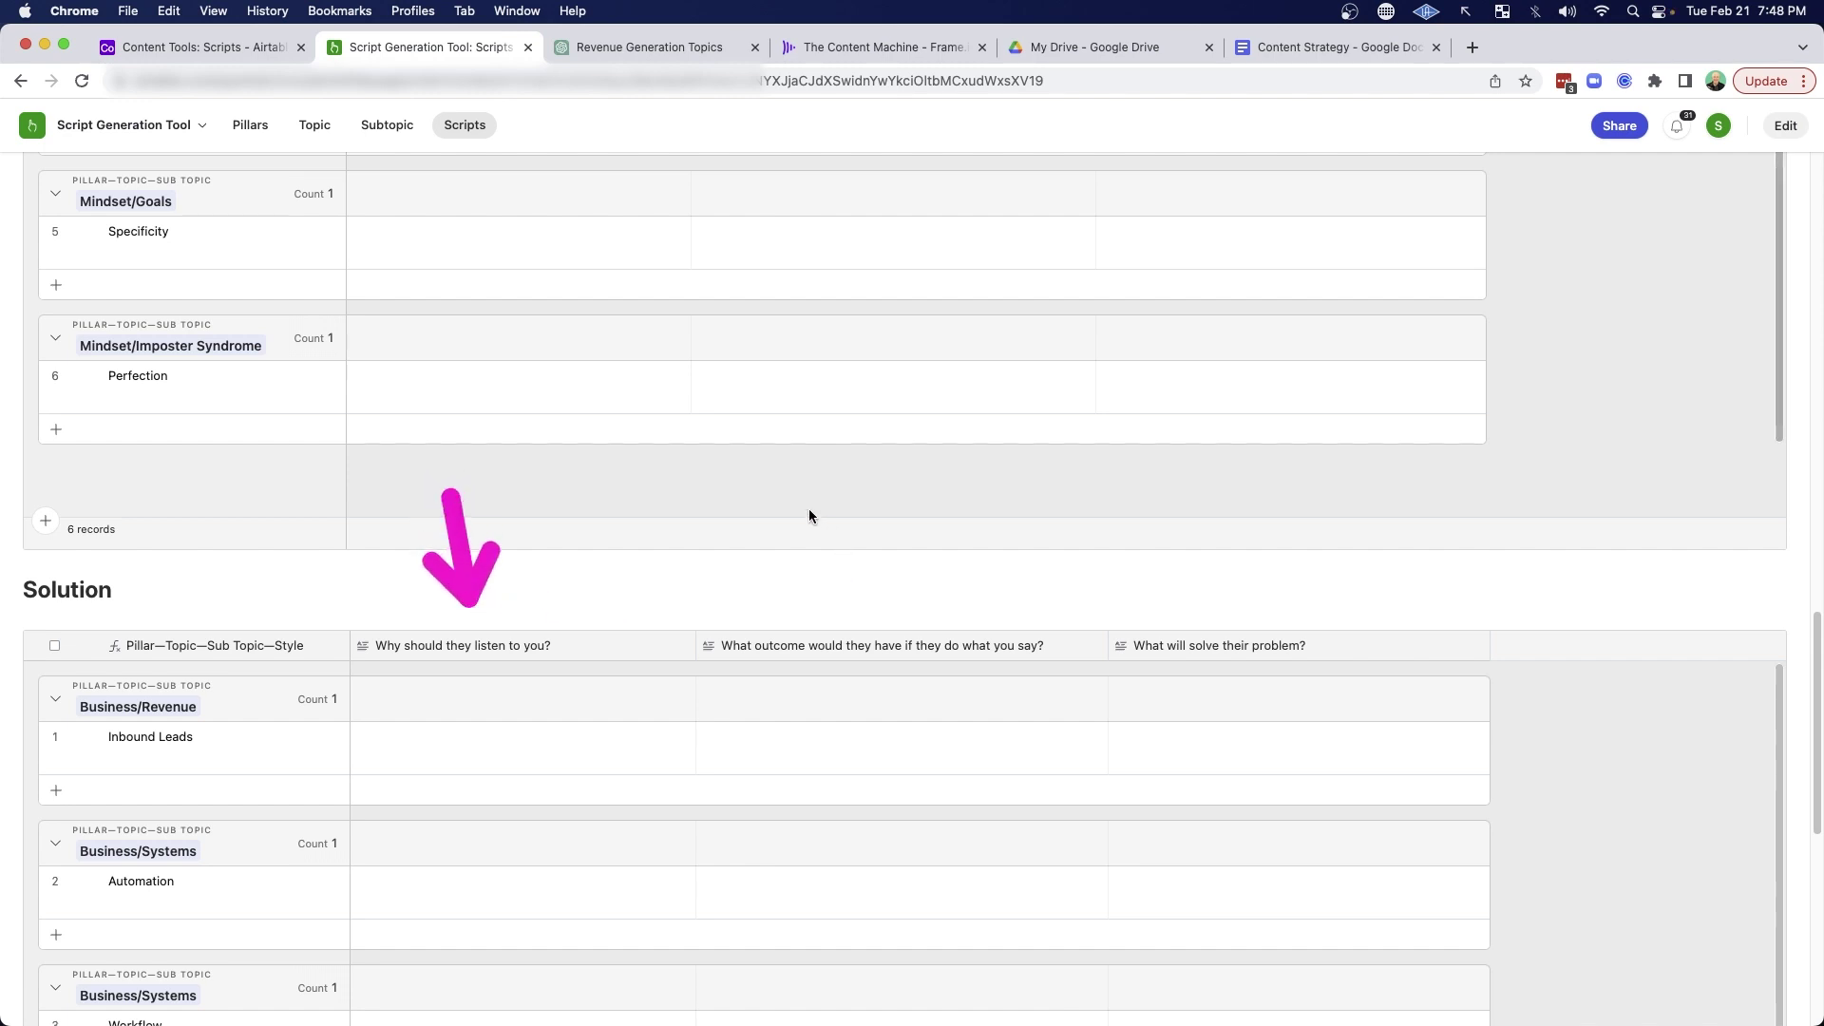
pyautogui.moveTo(800, 484); pyautogui.dragTo(842, 598)
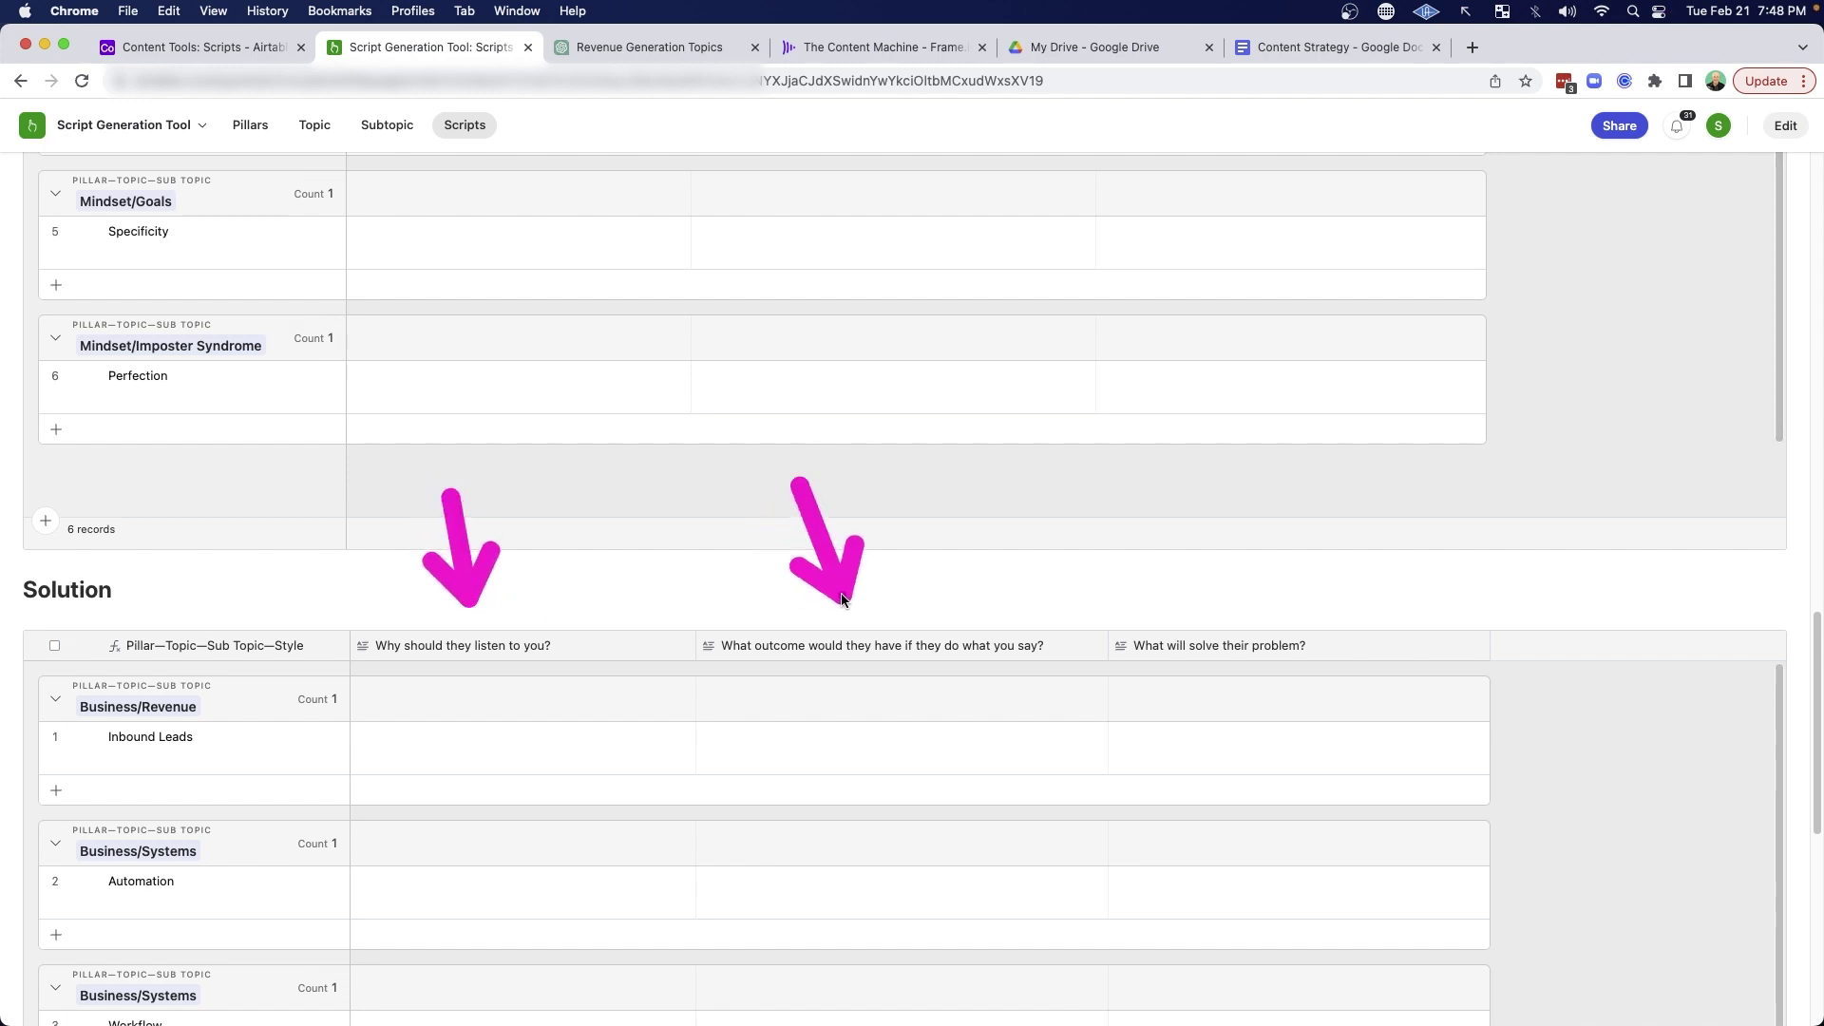
pyautogui.moveTo(1164, 465); pyautogui.dragTo(1192, 600)
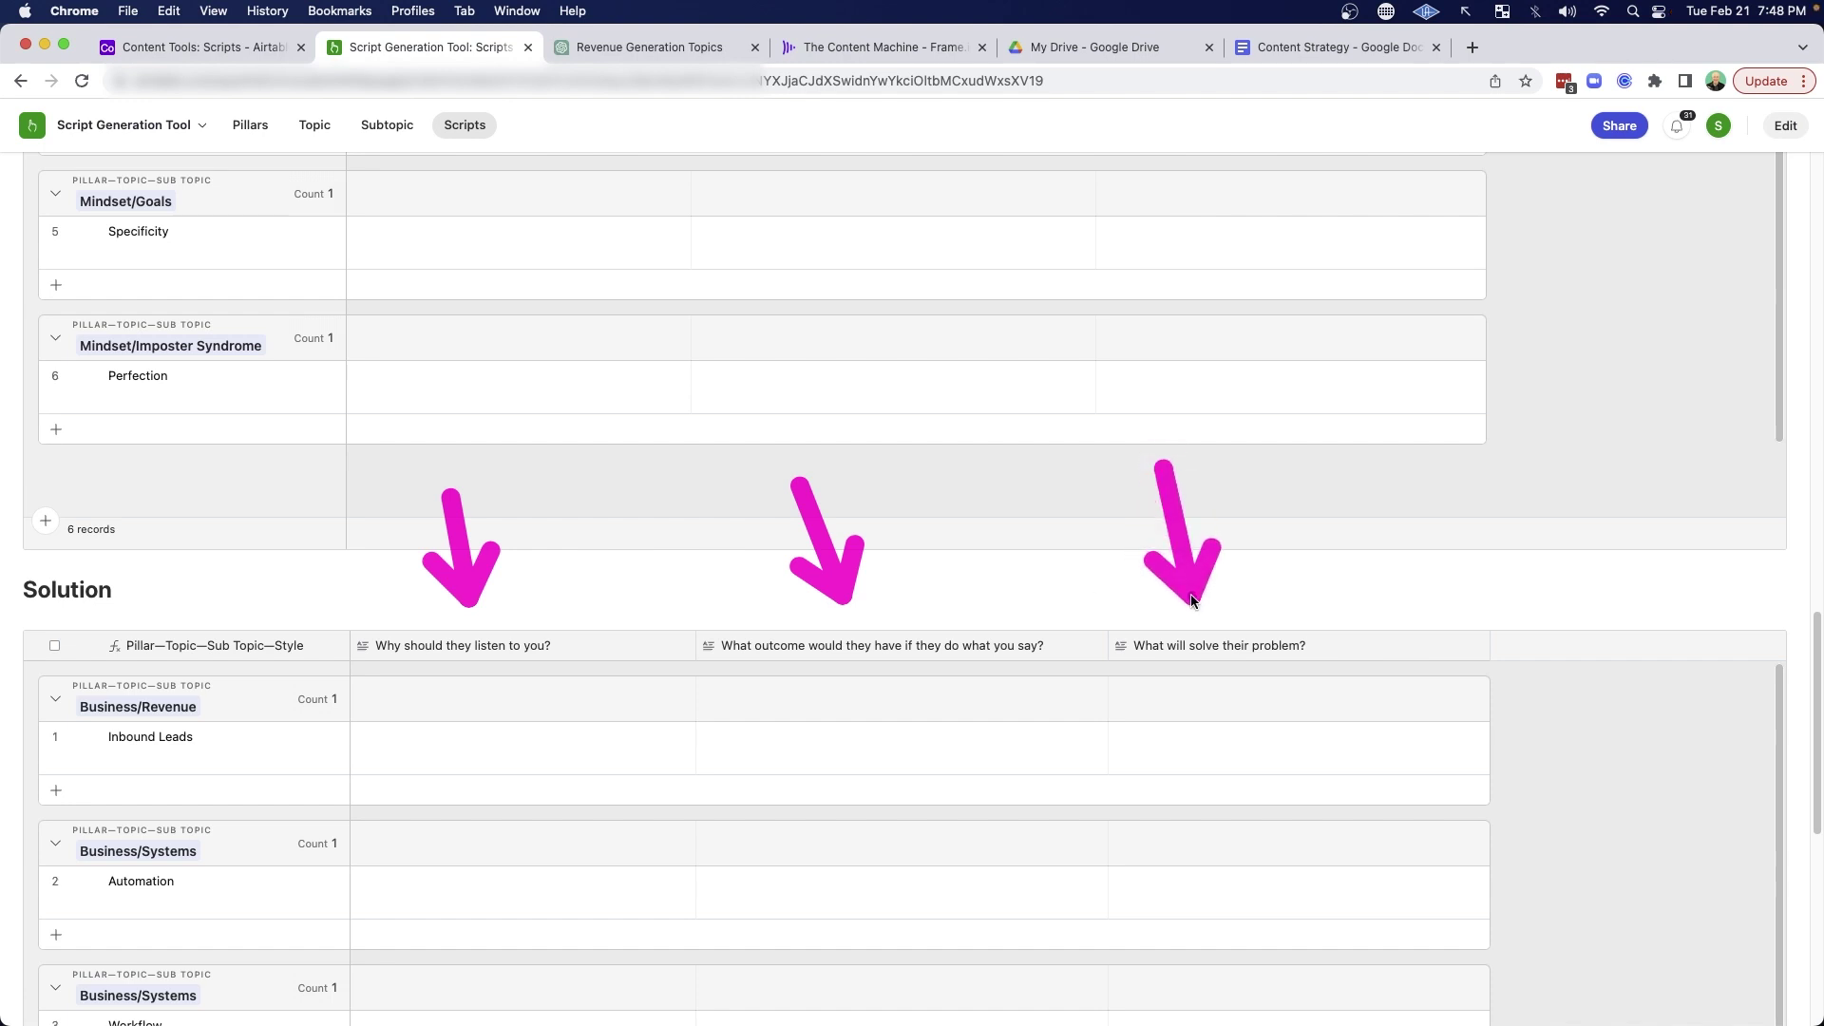
pyautogui.scroll(6, 950, 475)
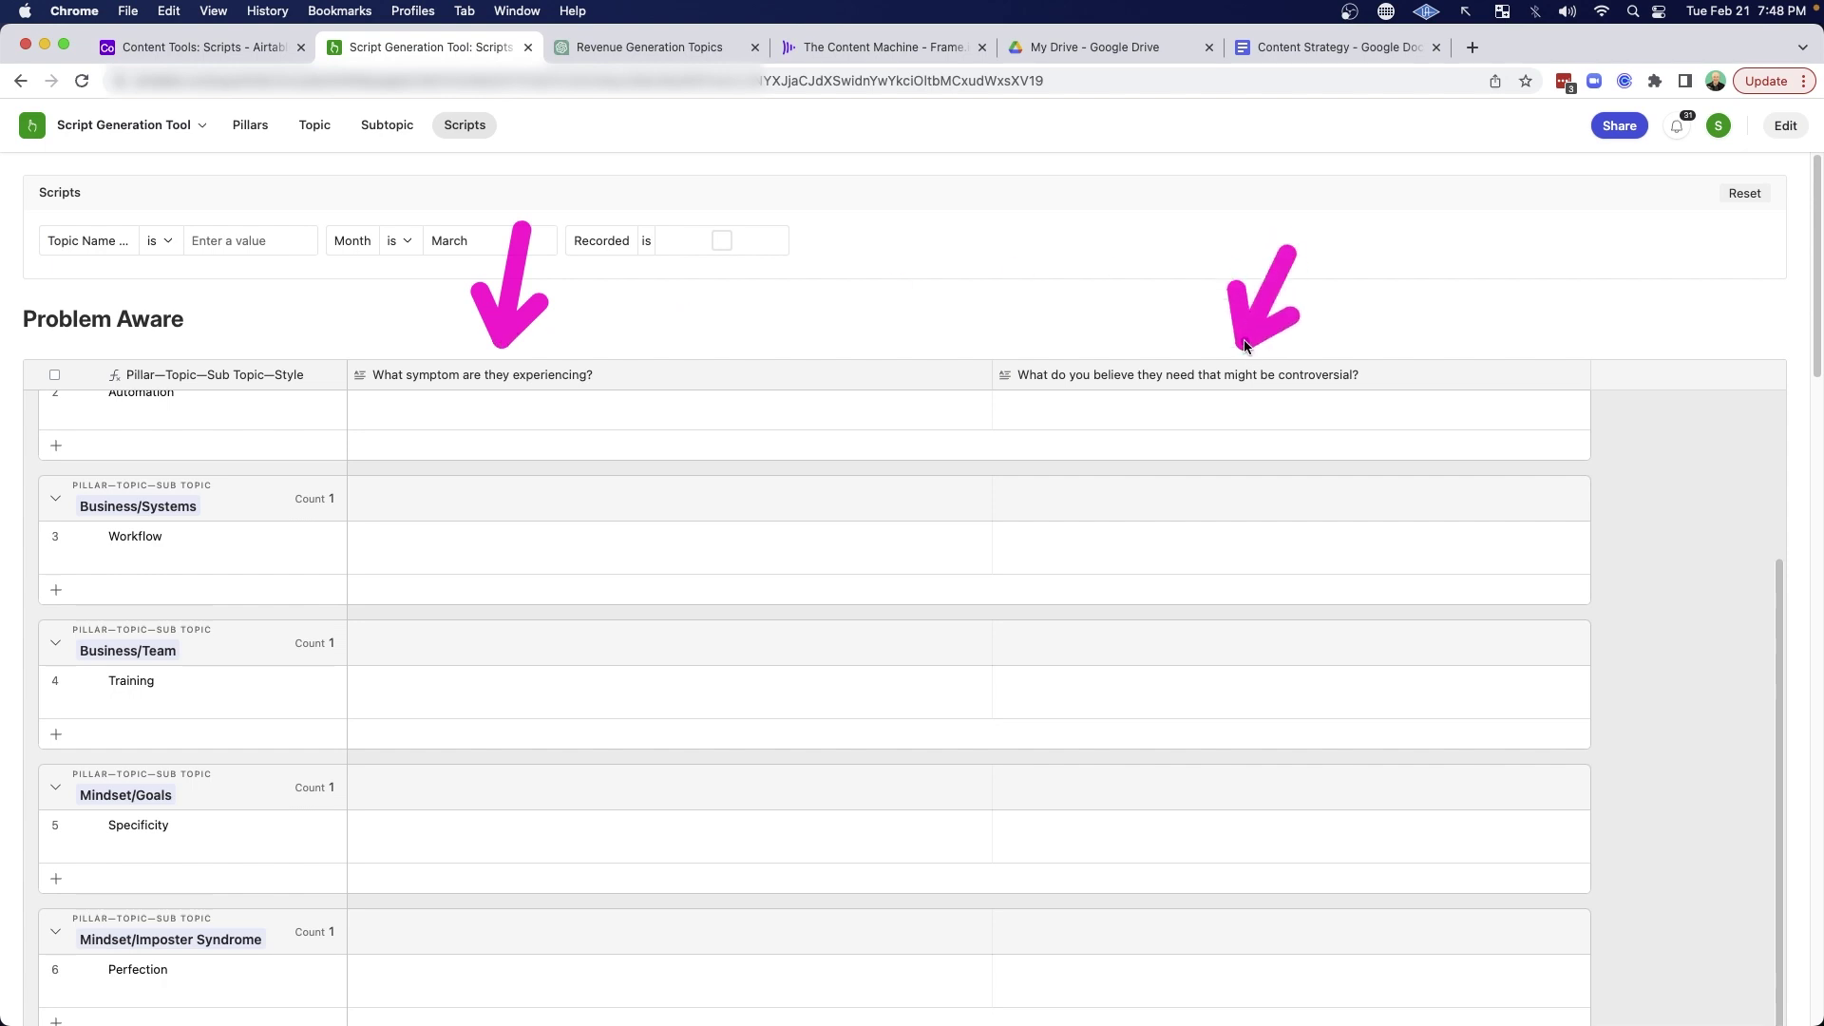
# Step: Give Inbound Leads the symptom 'Not able to generate inbound leads from content' and belief 'It's not enough'
pyautogui.scroll(3, 224, 383)
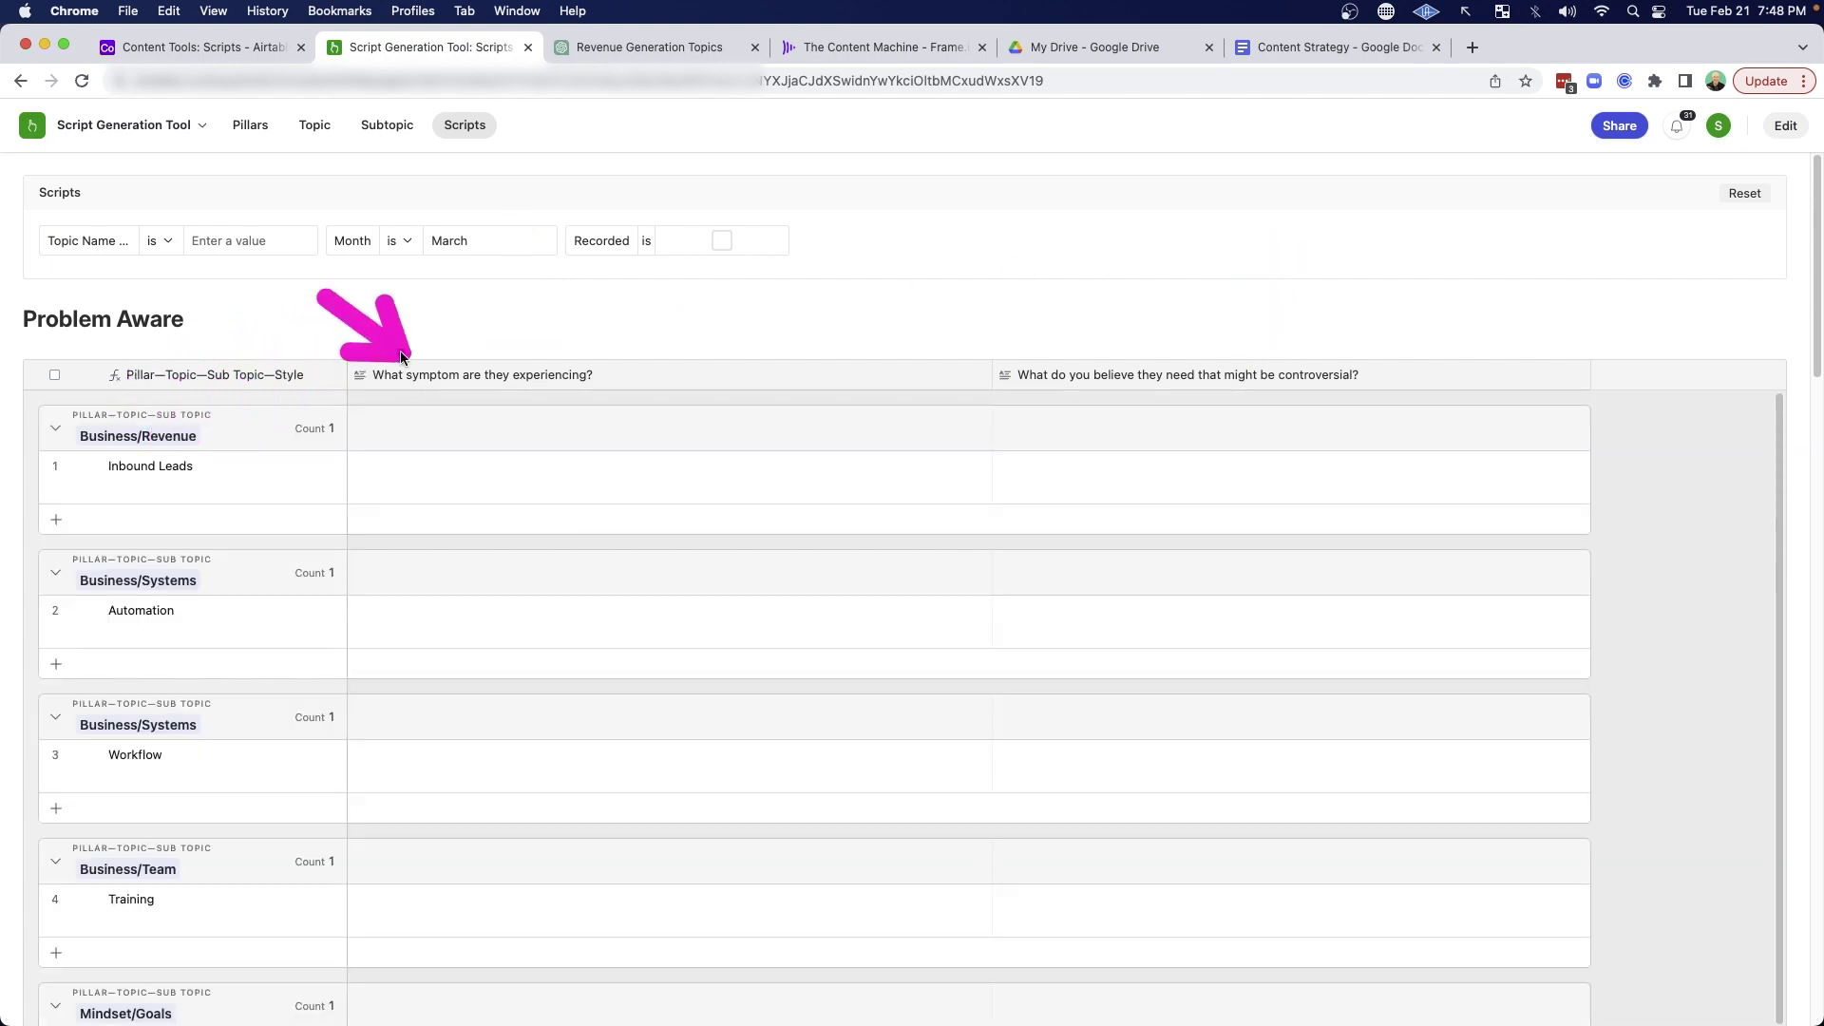
pyautogui.click(469, 483)
pyautogui.write('Not able to generate inbou')
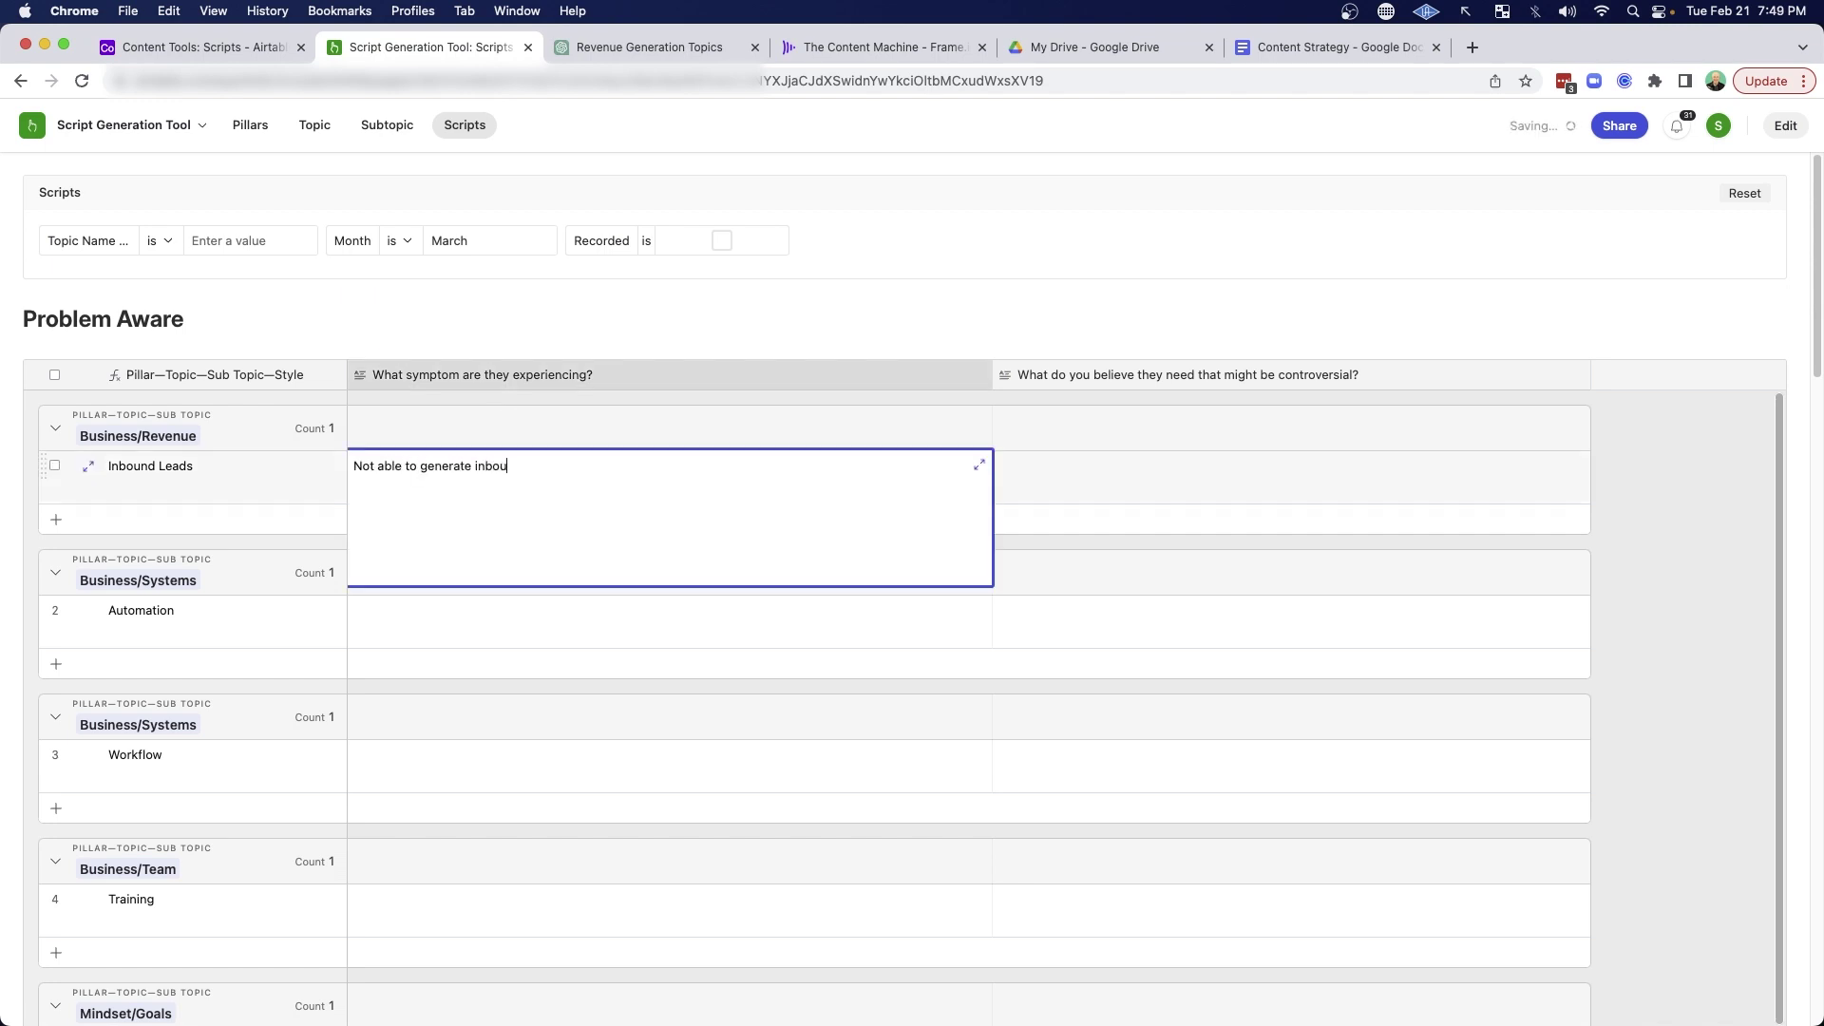
pyautogui.write('nd leads from content')
pyautogui.press('Escape')
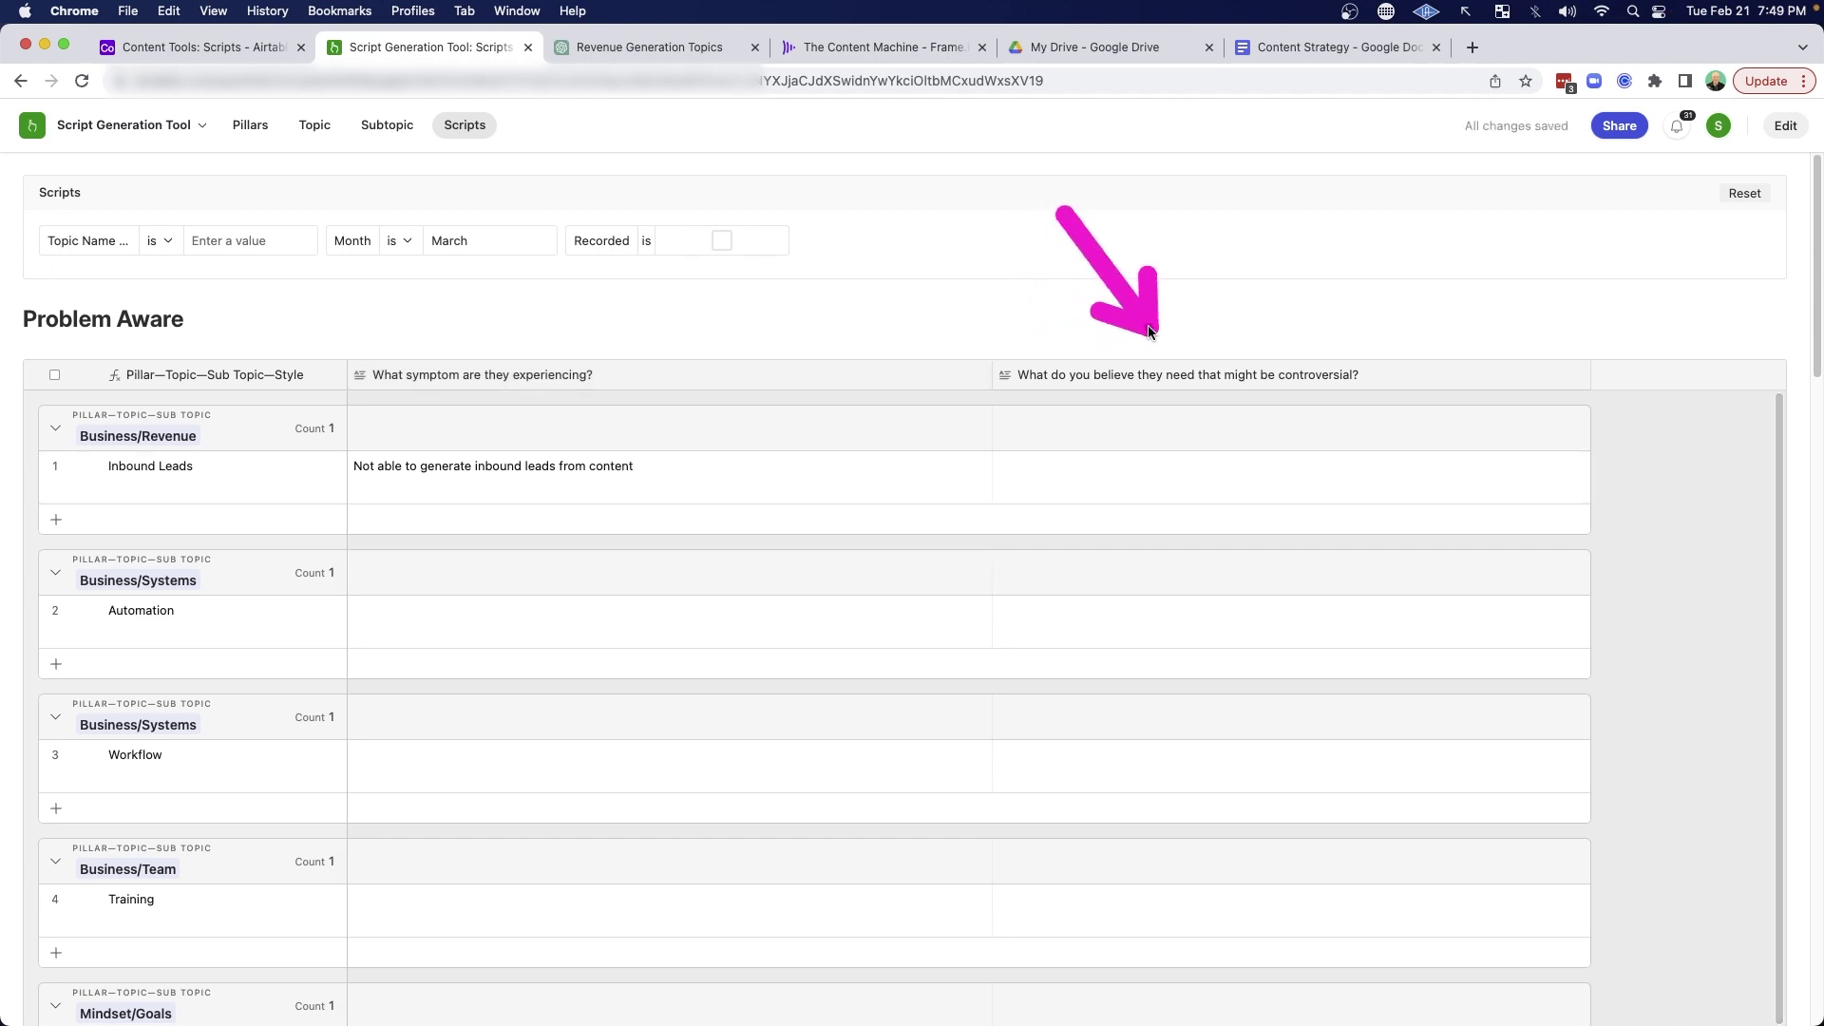
pyautogui.press('Right')
pyautogui.write("It's ")
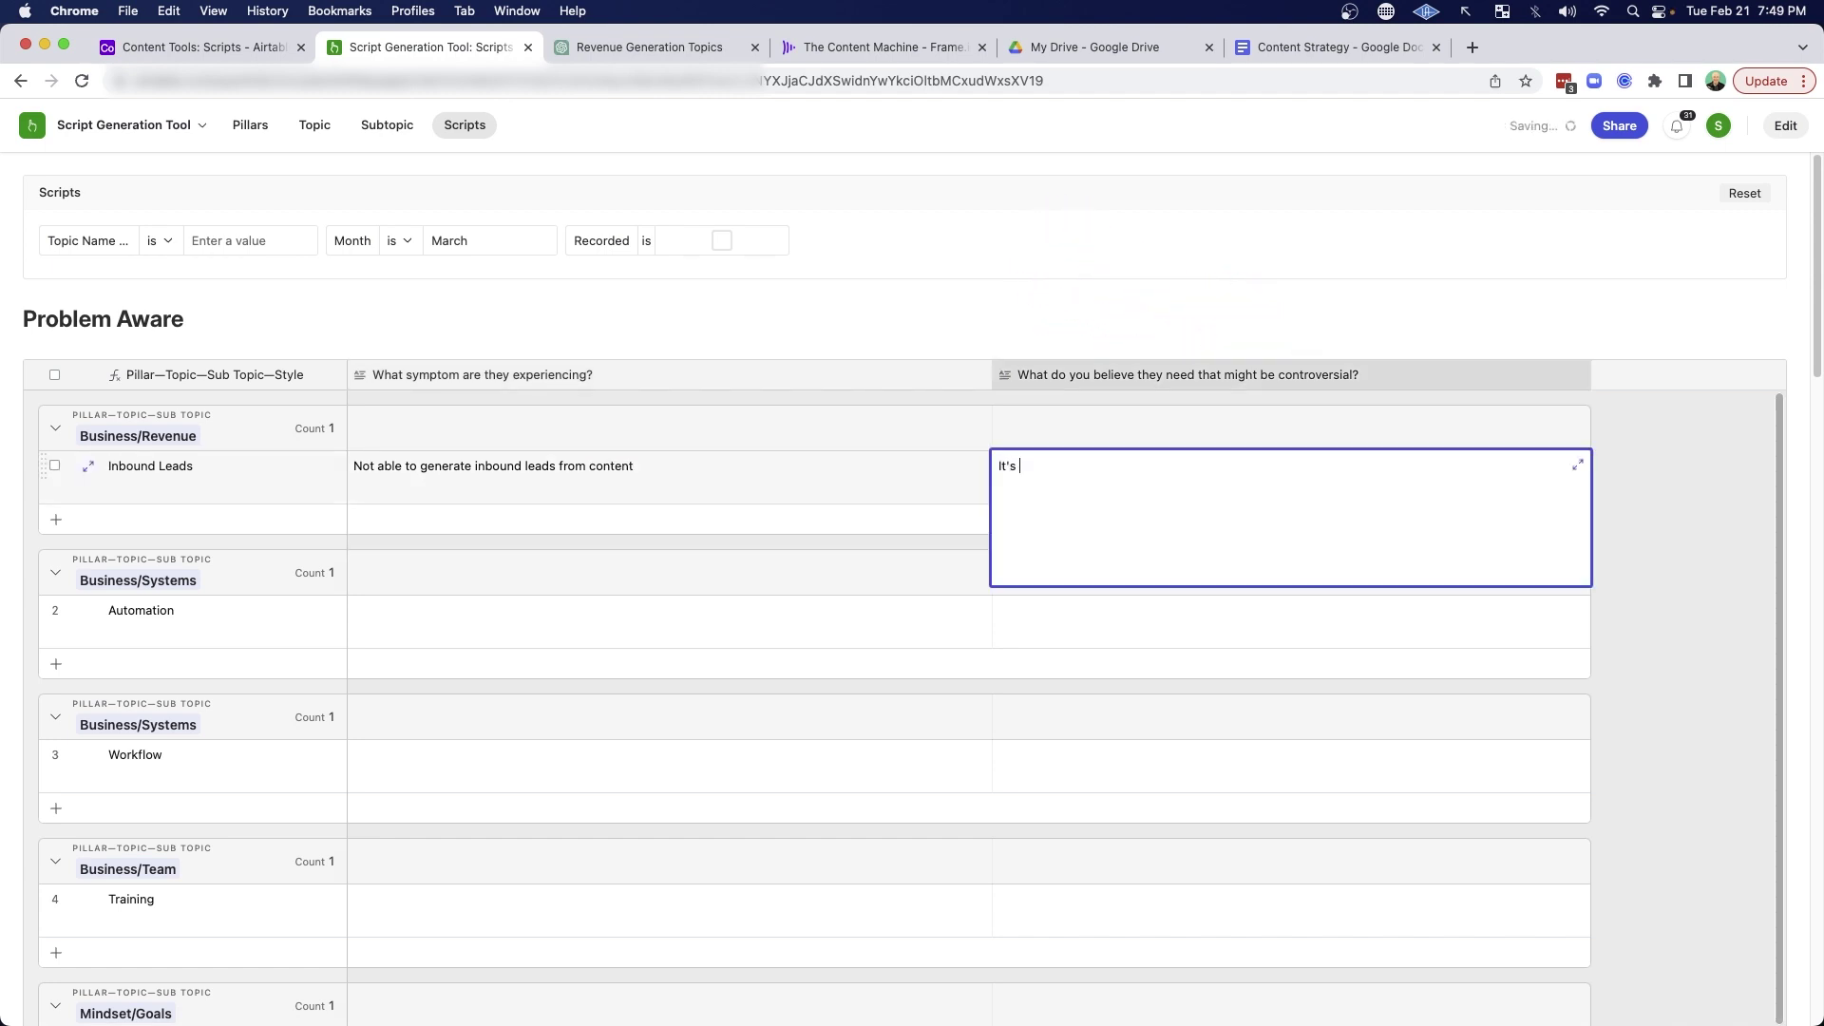
pyautogui.write('not enough just to create content like everyone says')
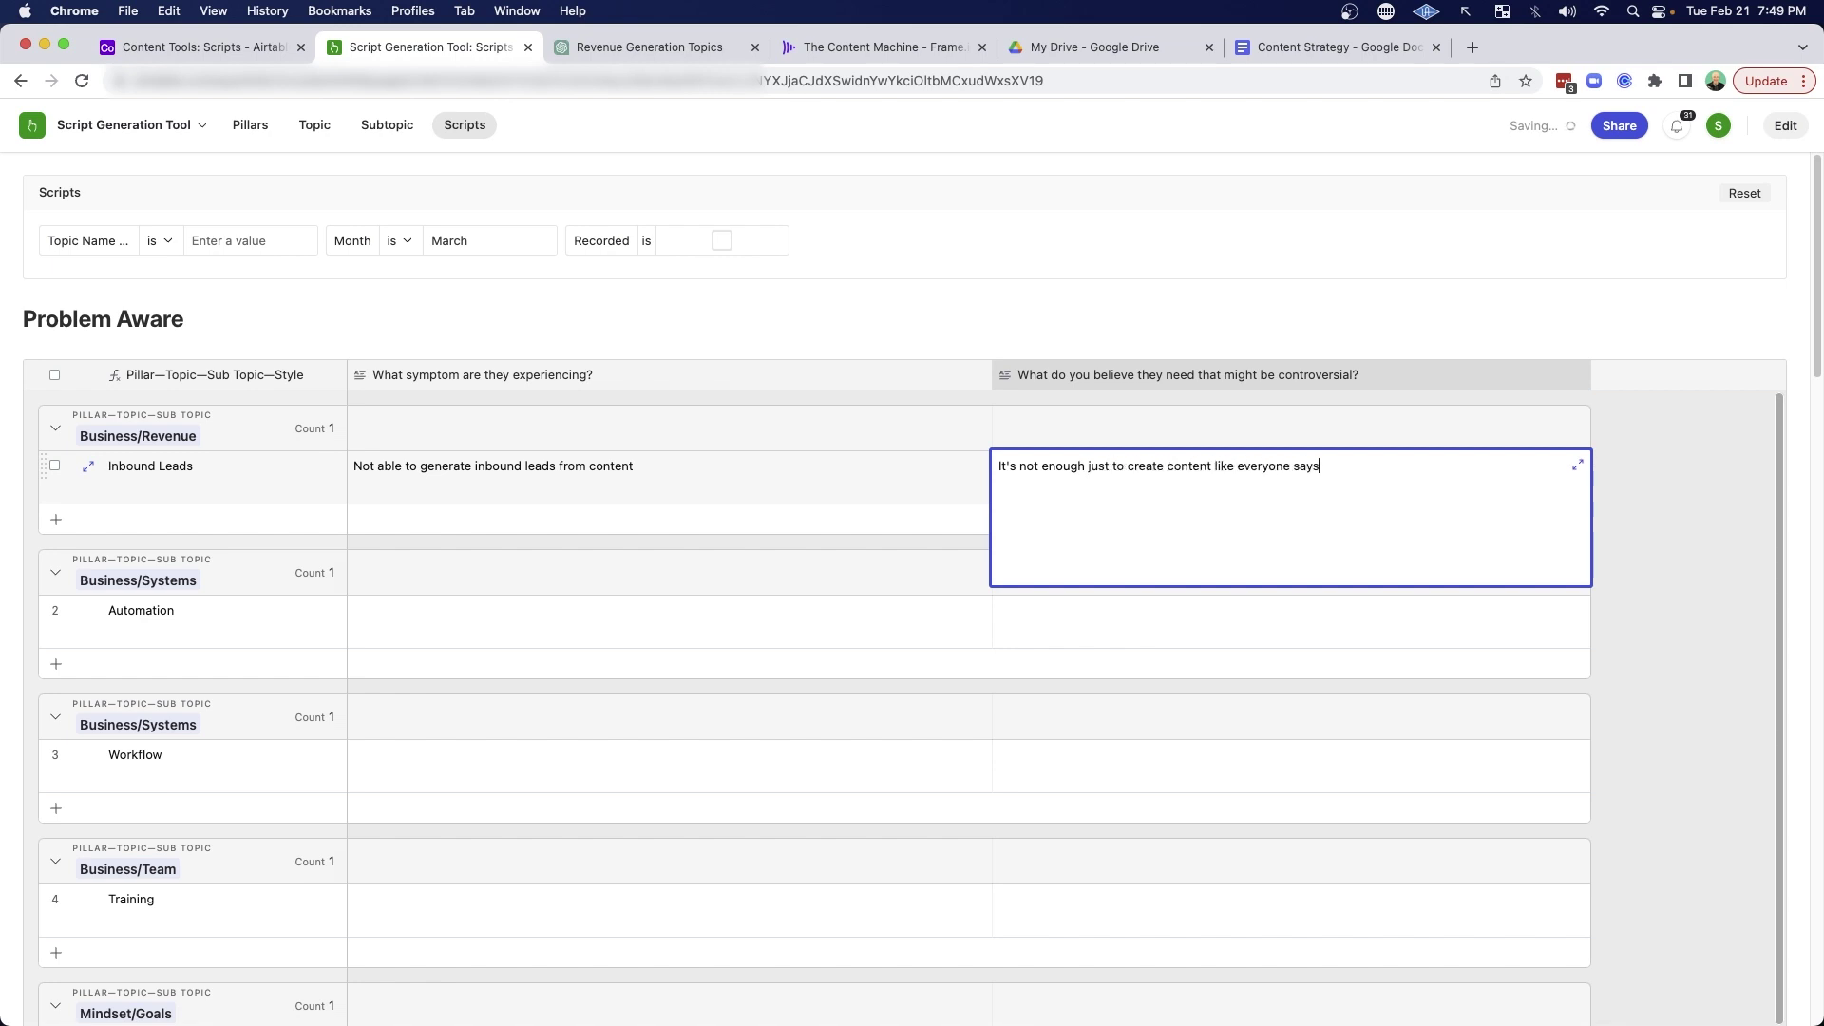
pyautogui.click(1106, 329)
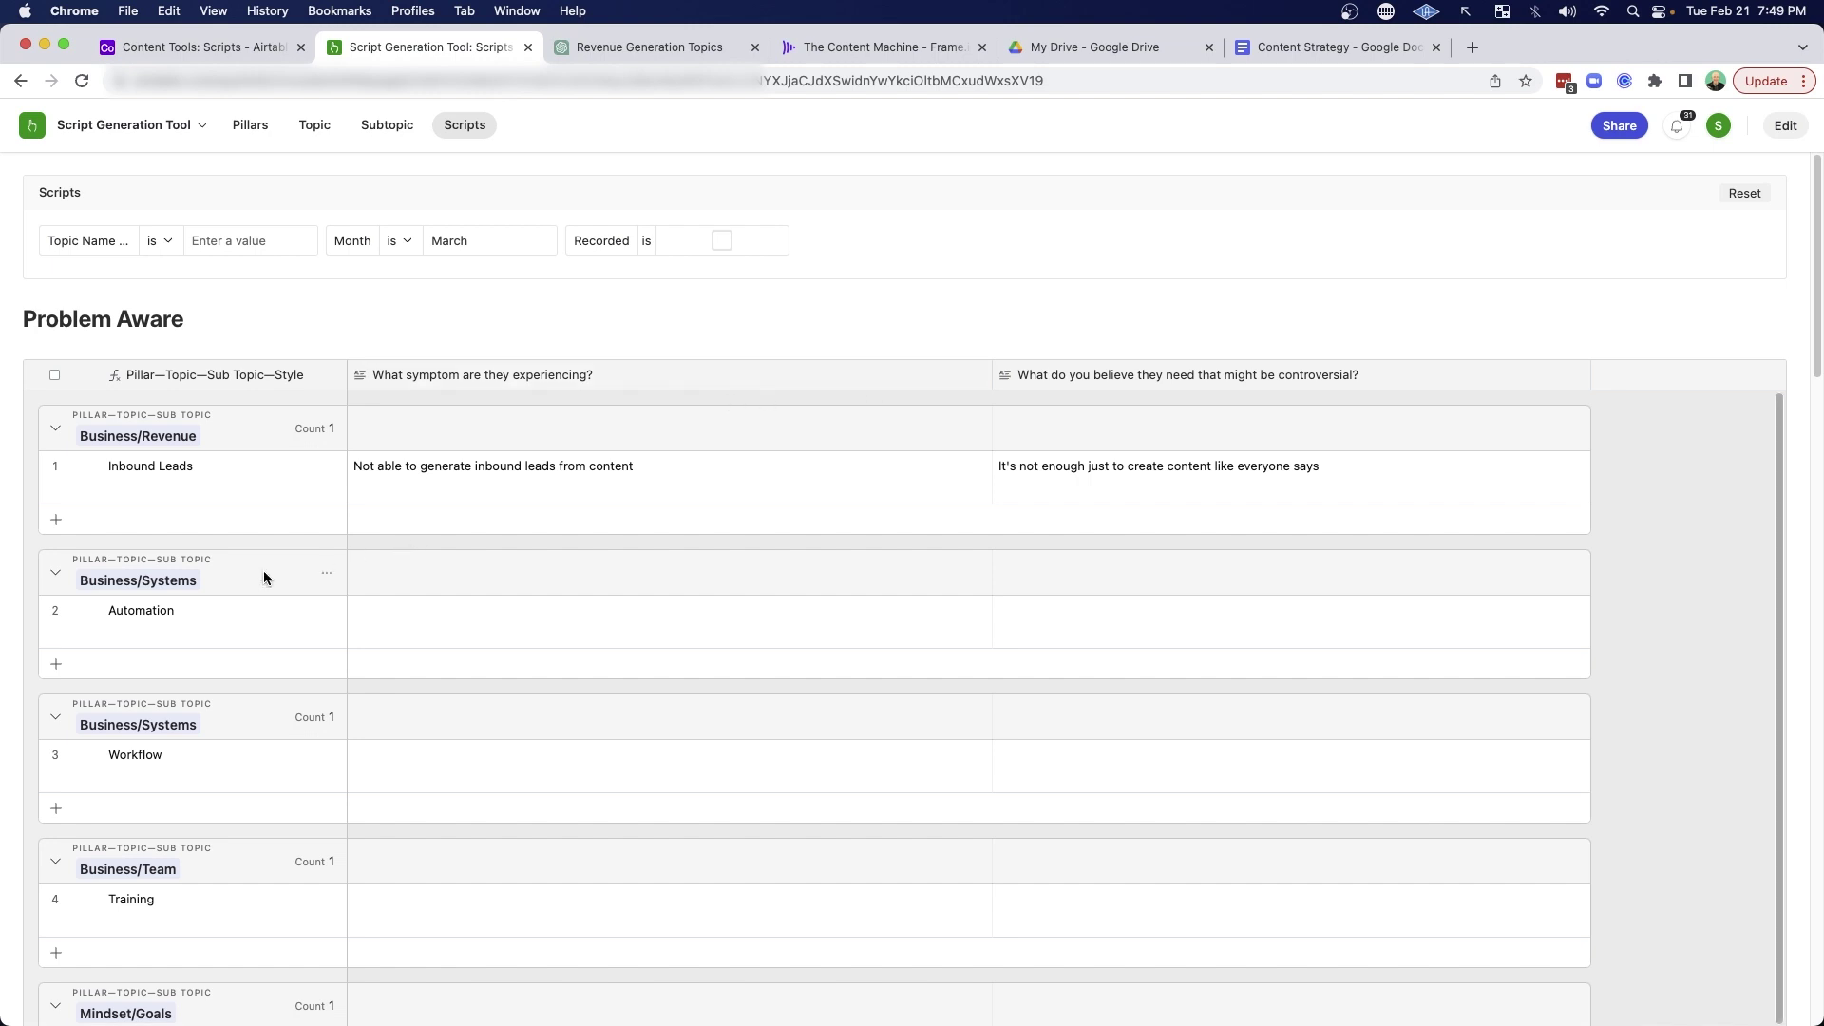
pyautogui.scroll(-3, 285, 513)
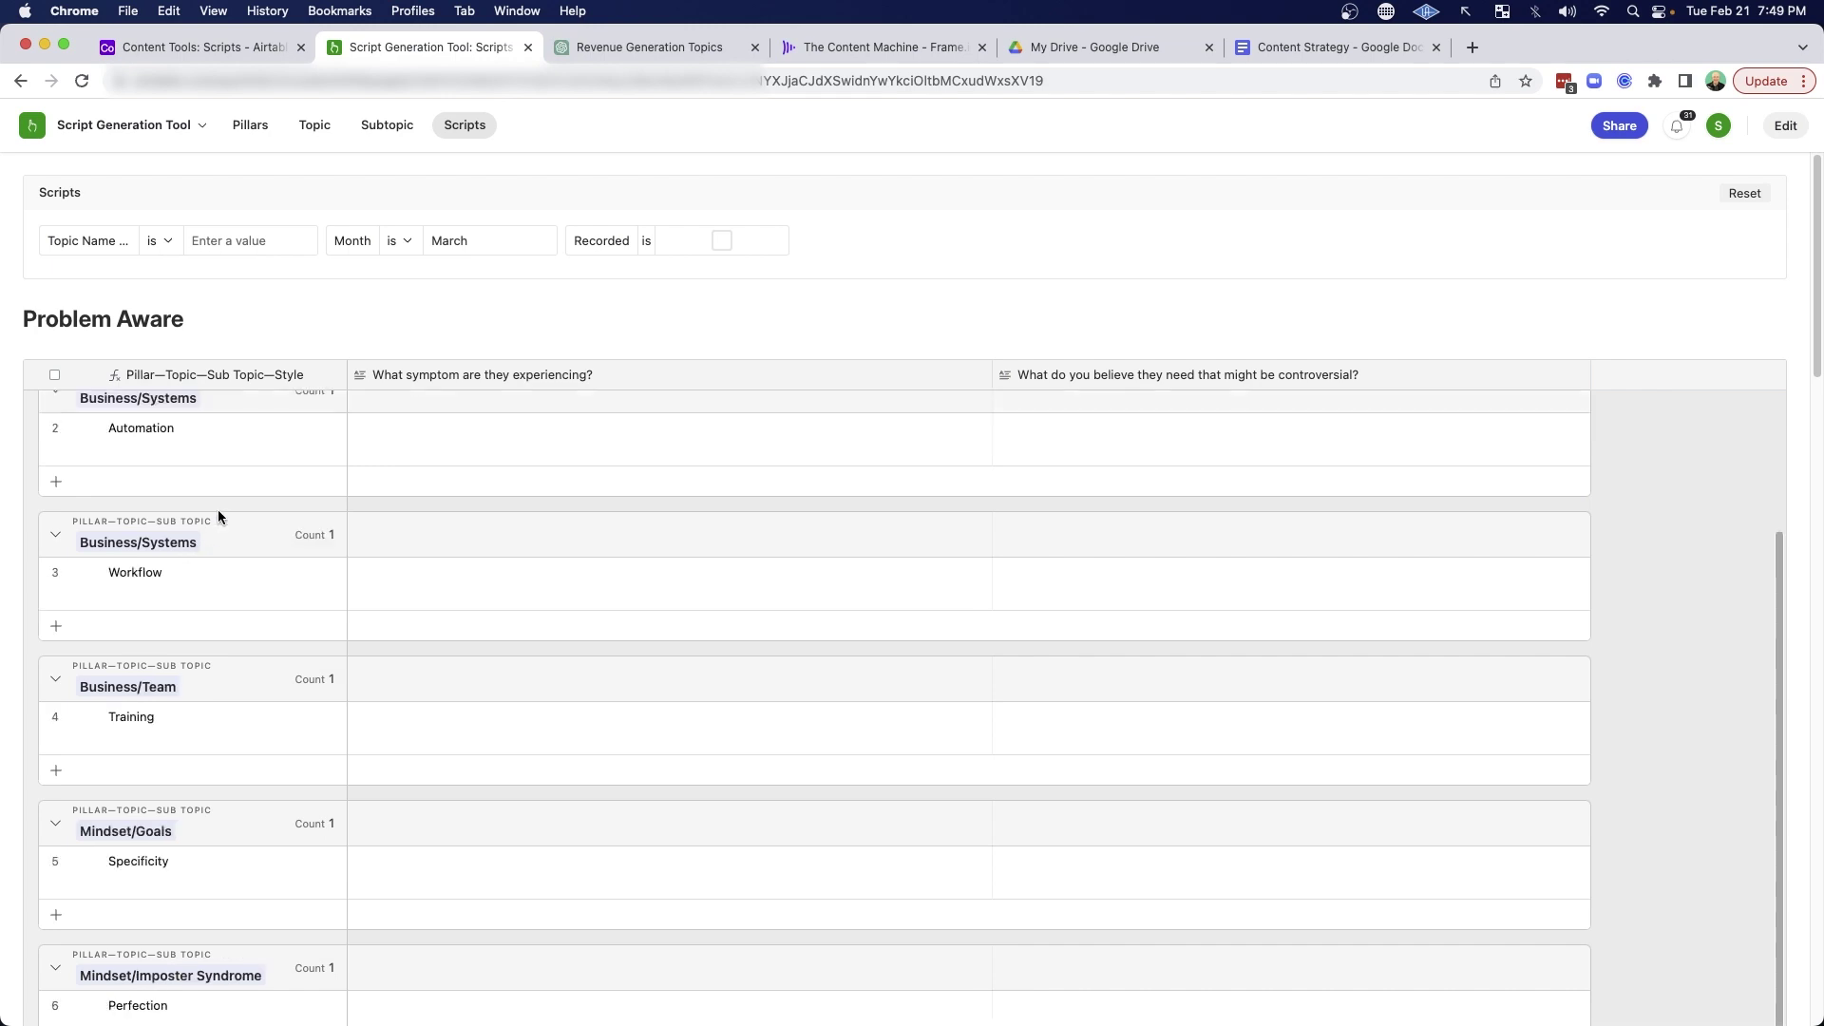
pyautogui.scroll(-1, 260, 488)
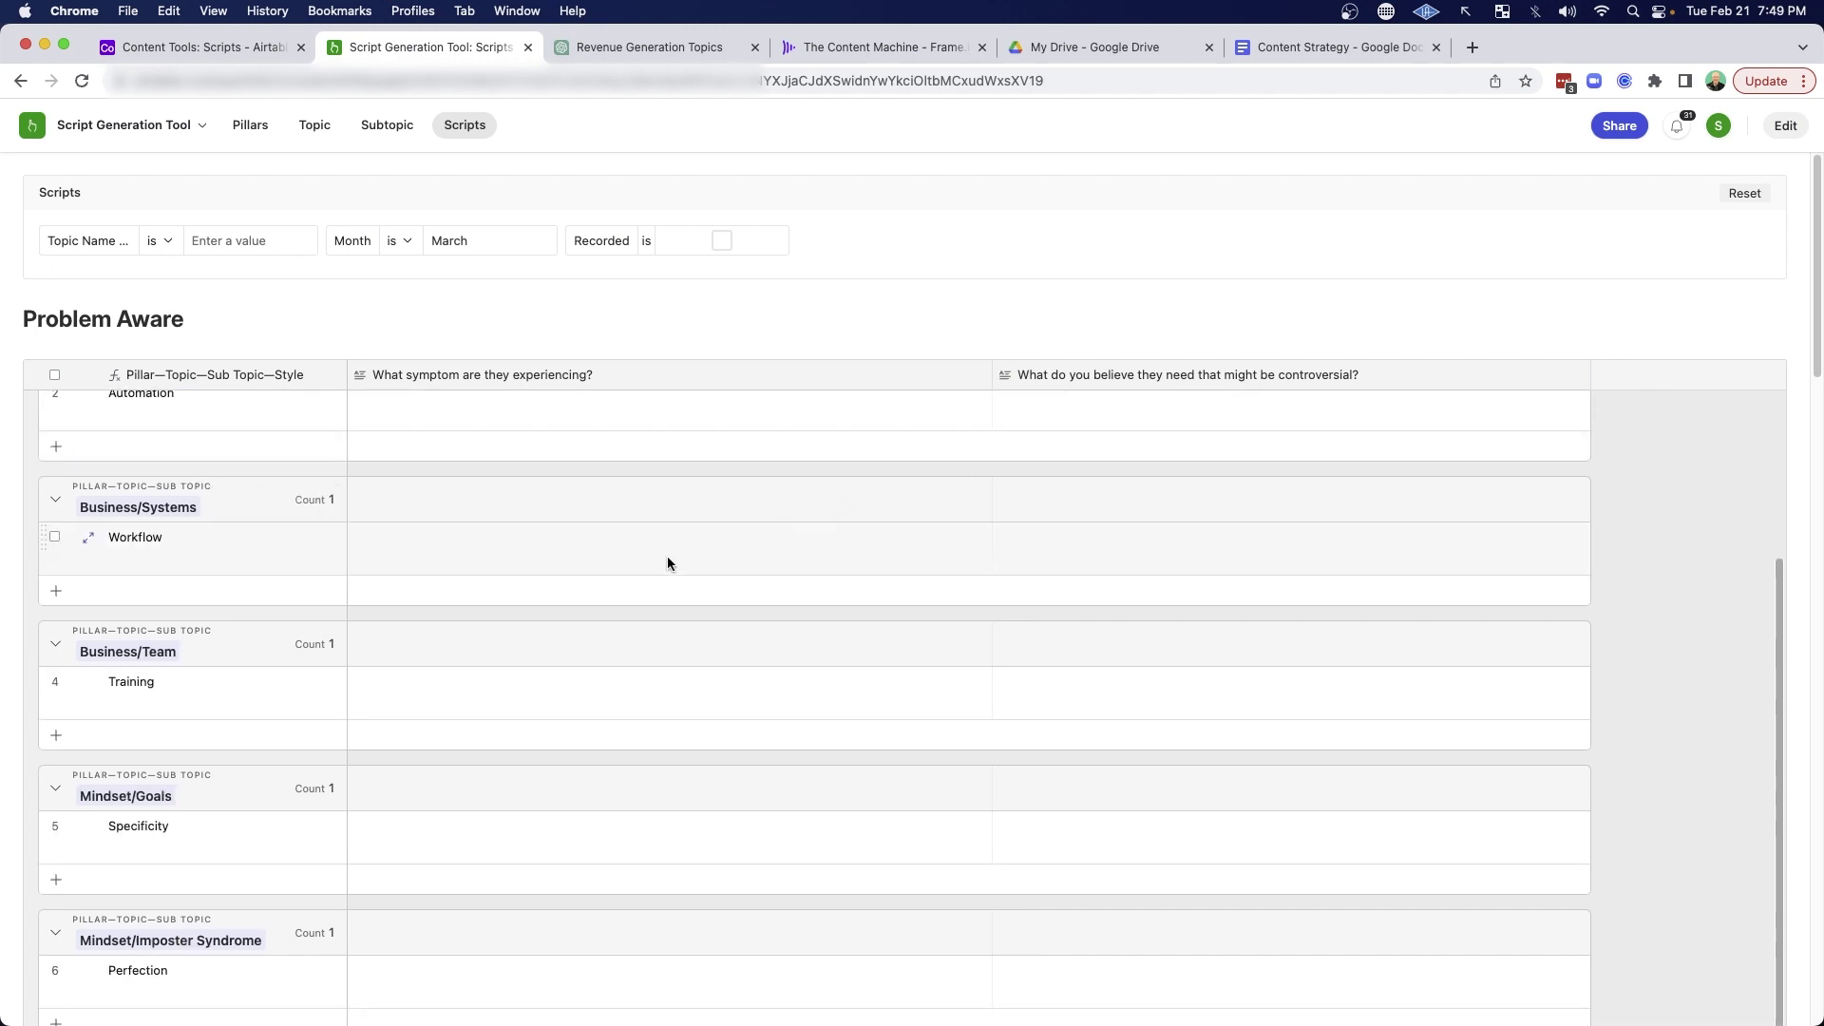
pyautogui.scroll(-2, 656, 563)
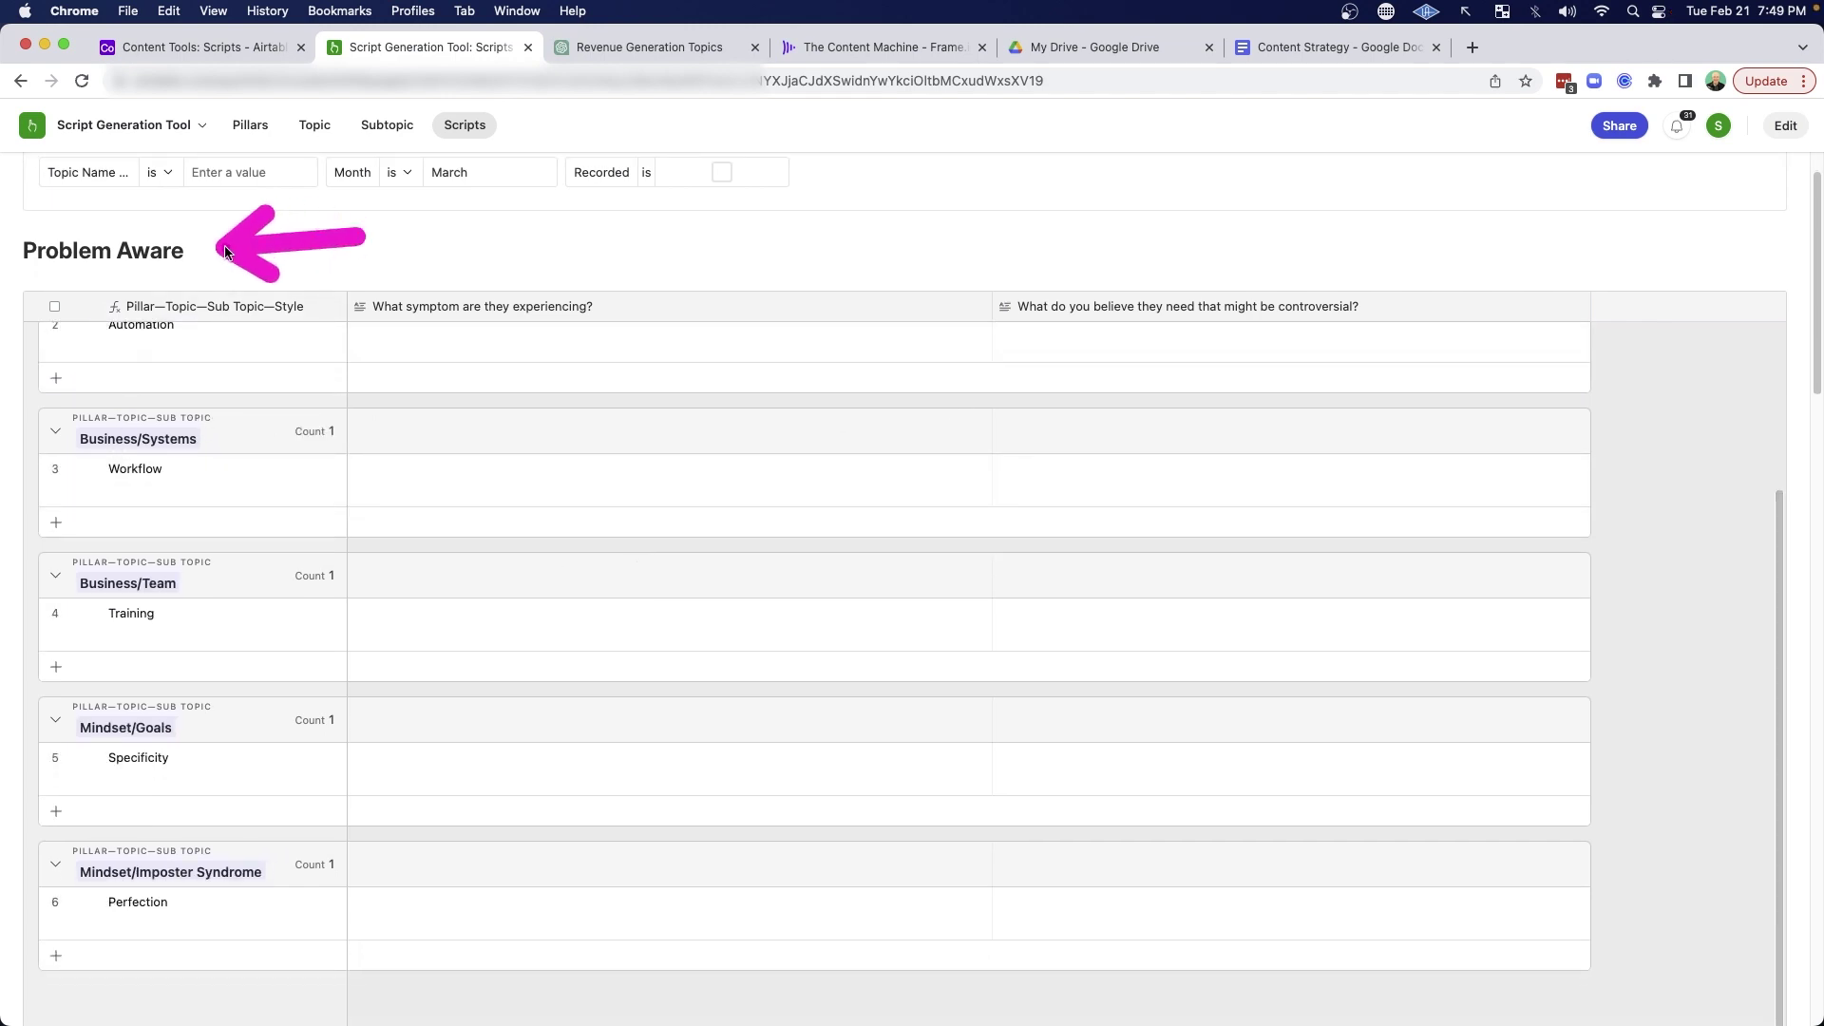
pyautogui.scroll(-14, 957, 375)
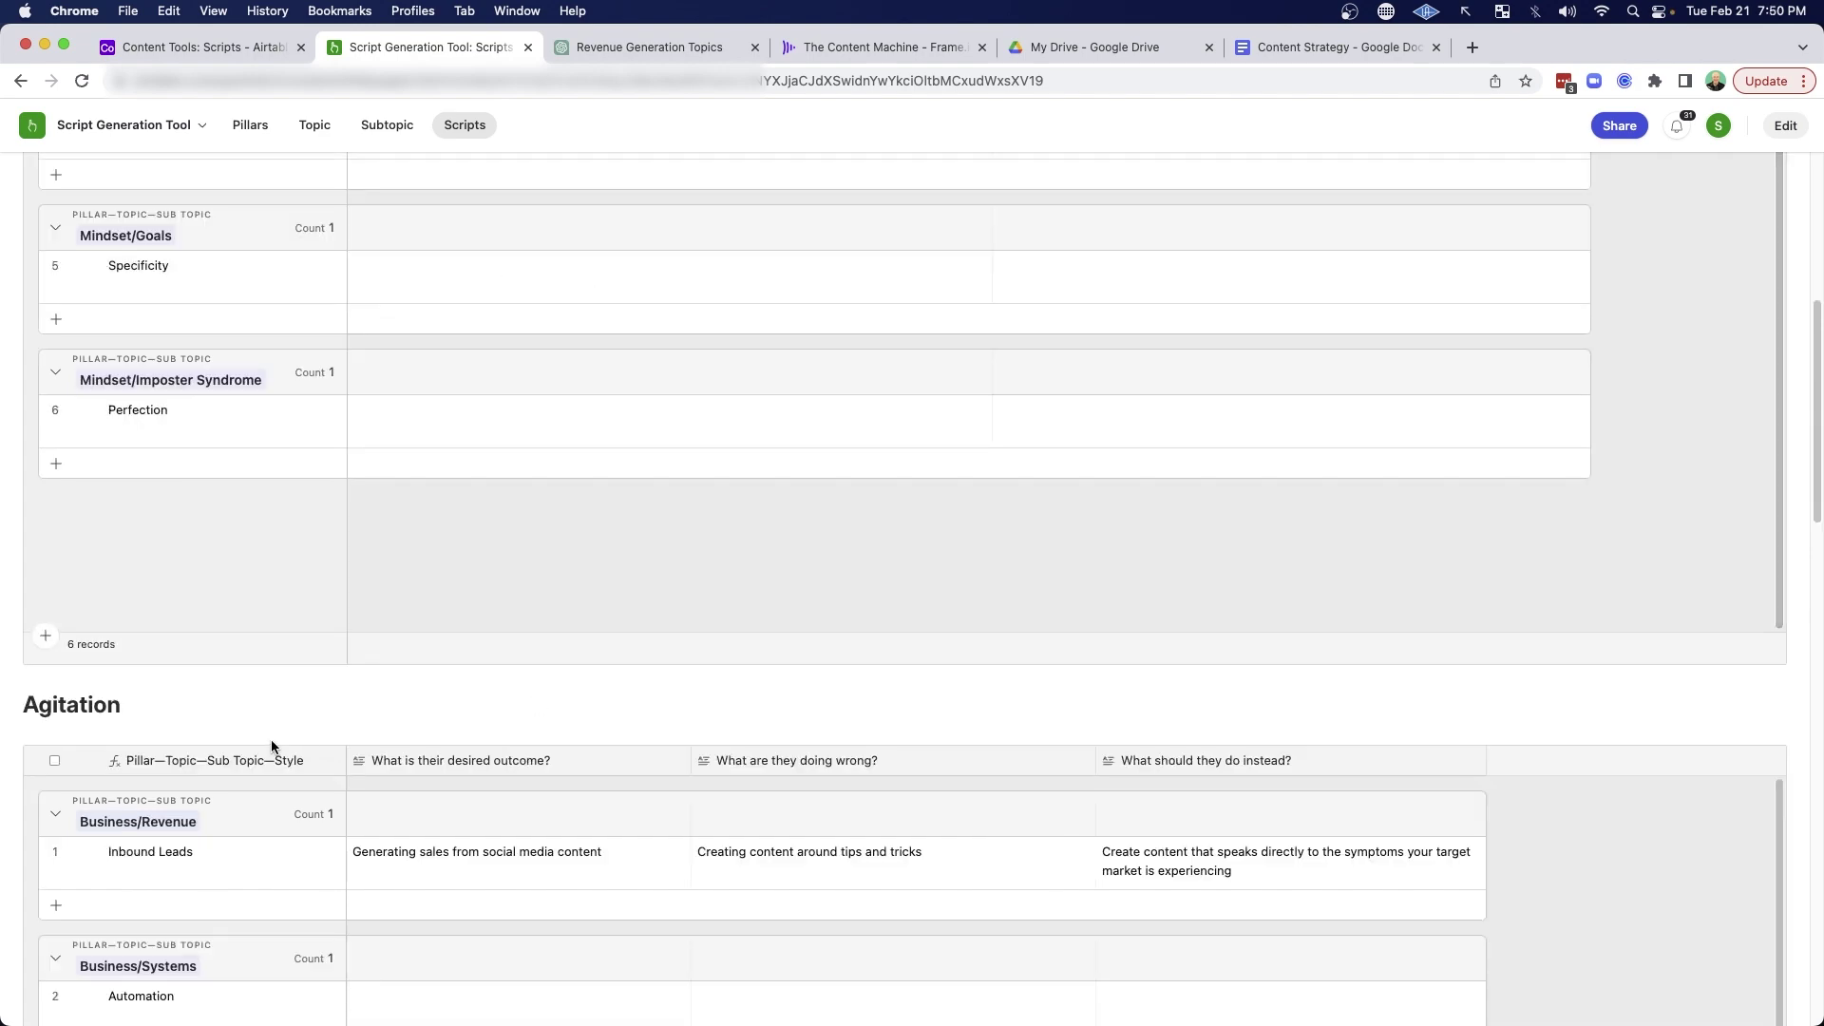
pyautogui.scroll(-20, 720, 700)
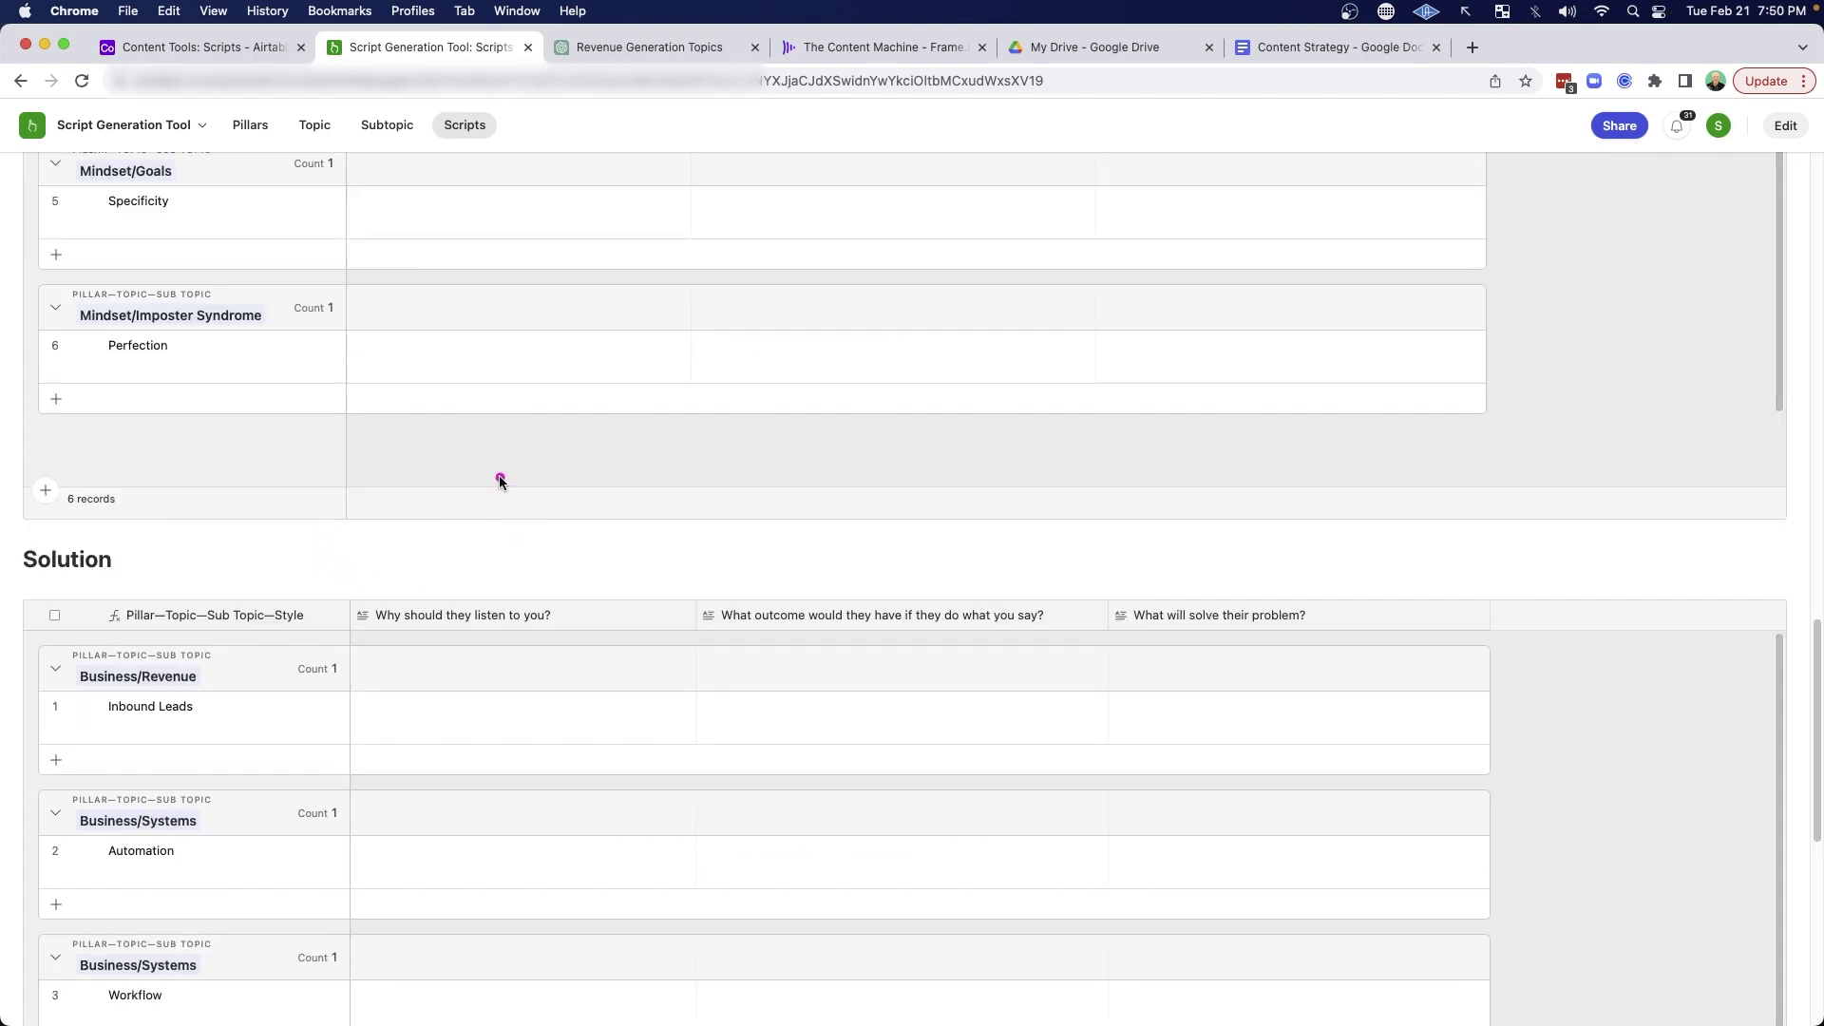
pyautogui.moveTo(498, 476)
pyautogui.mouseDown()
pyautogui.moveTo(497, 537)
pyautogui.moveTo(754, 556)
pyautogui.moveTo(995, 527)
pyautogui.moveTo(1222, 569)
pyautogui.moveTo(544, 574)
pyautogui.mouseUp()
pyautogui.scroll(20, 870, 538)
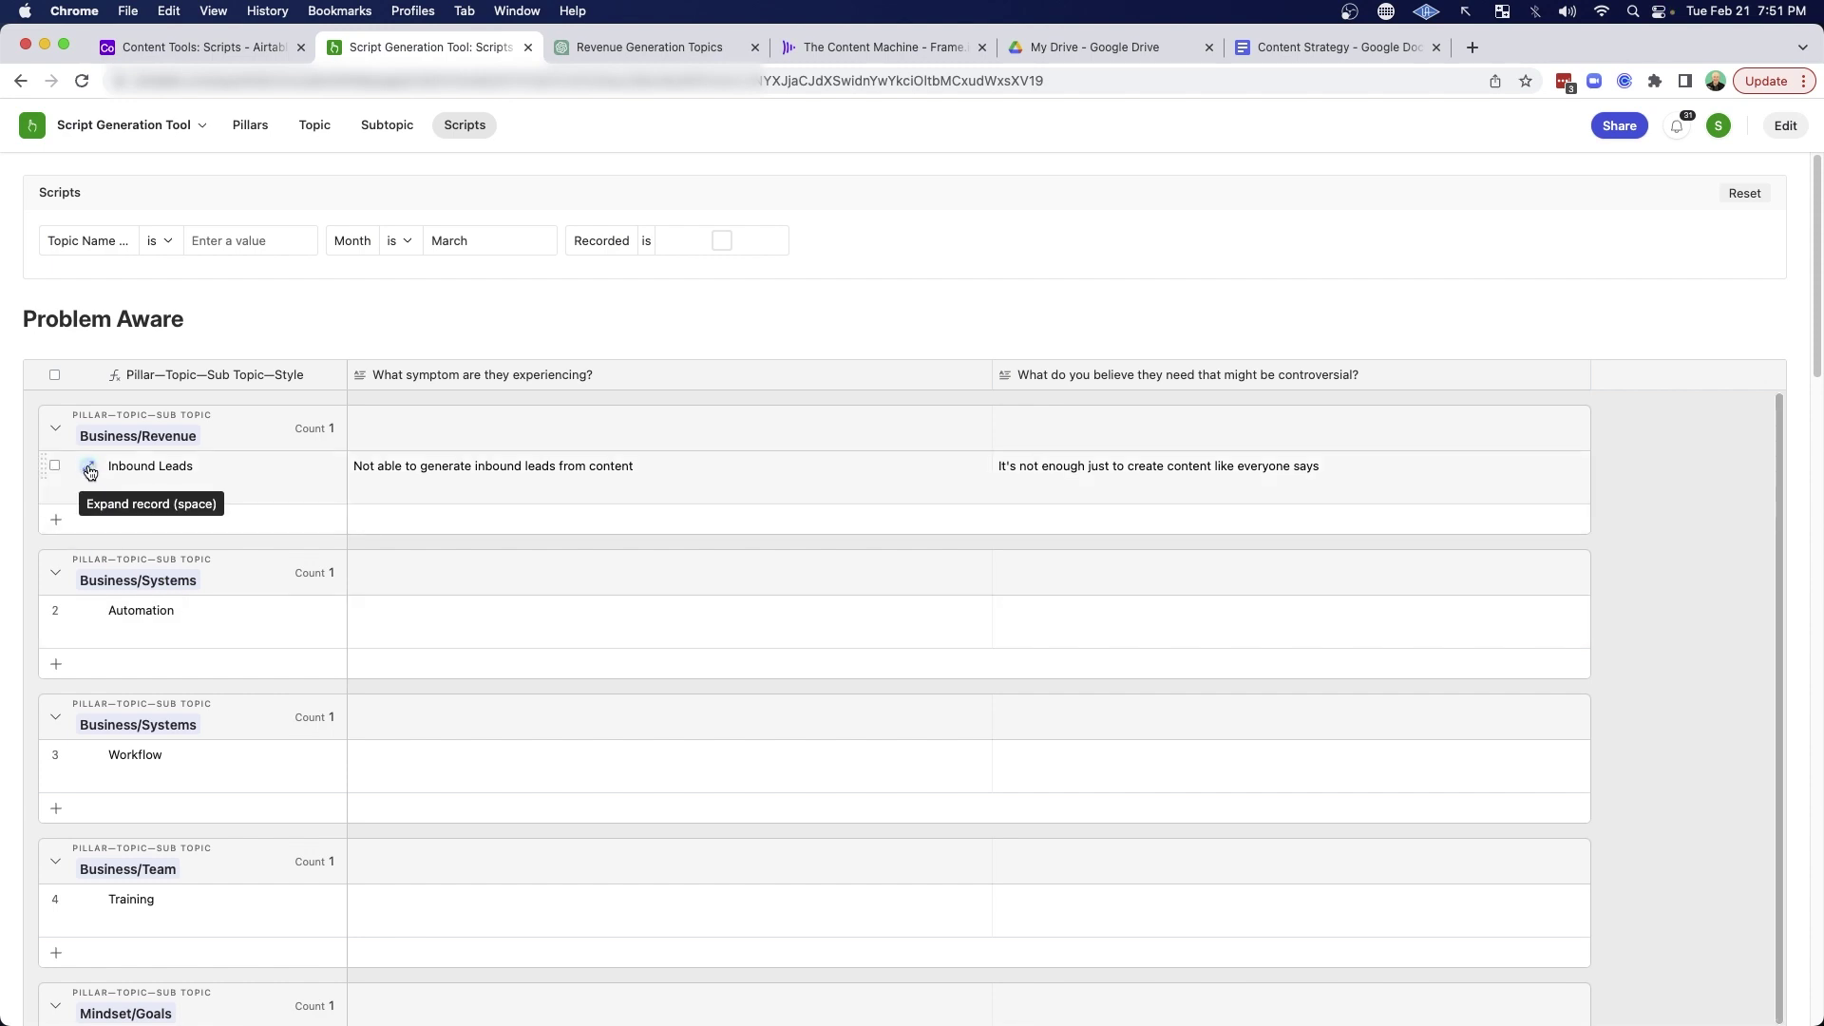
# Step: Expand the Inbound Leads row into its full record page
pyautogui.click(90, 473)
pyautogui.click(967, 444)
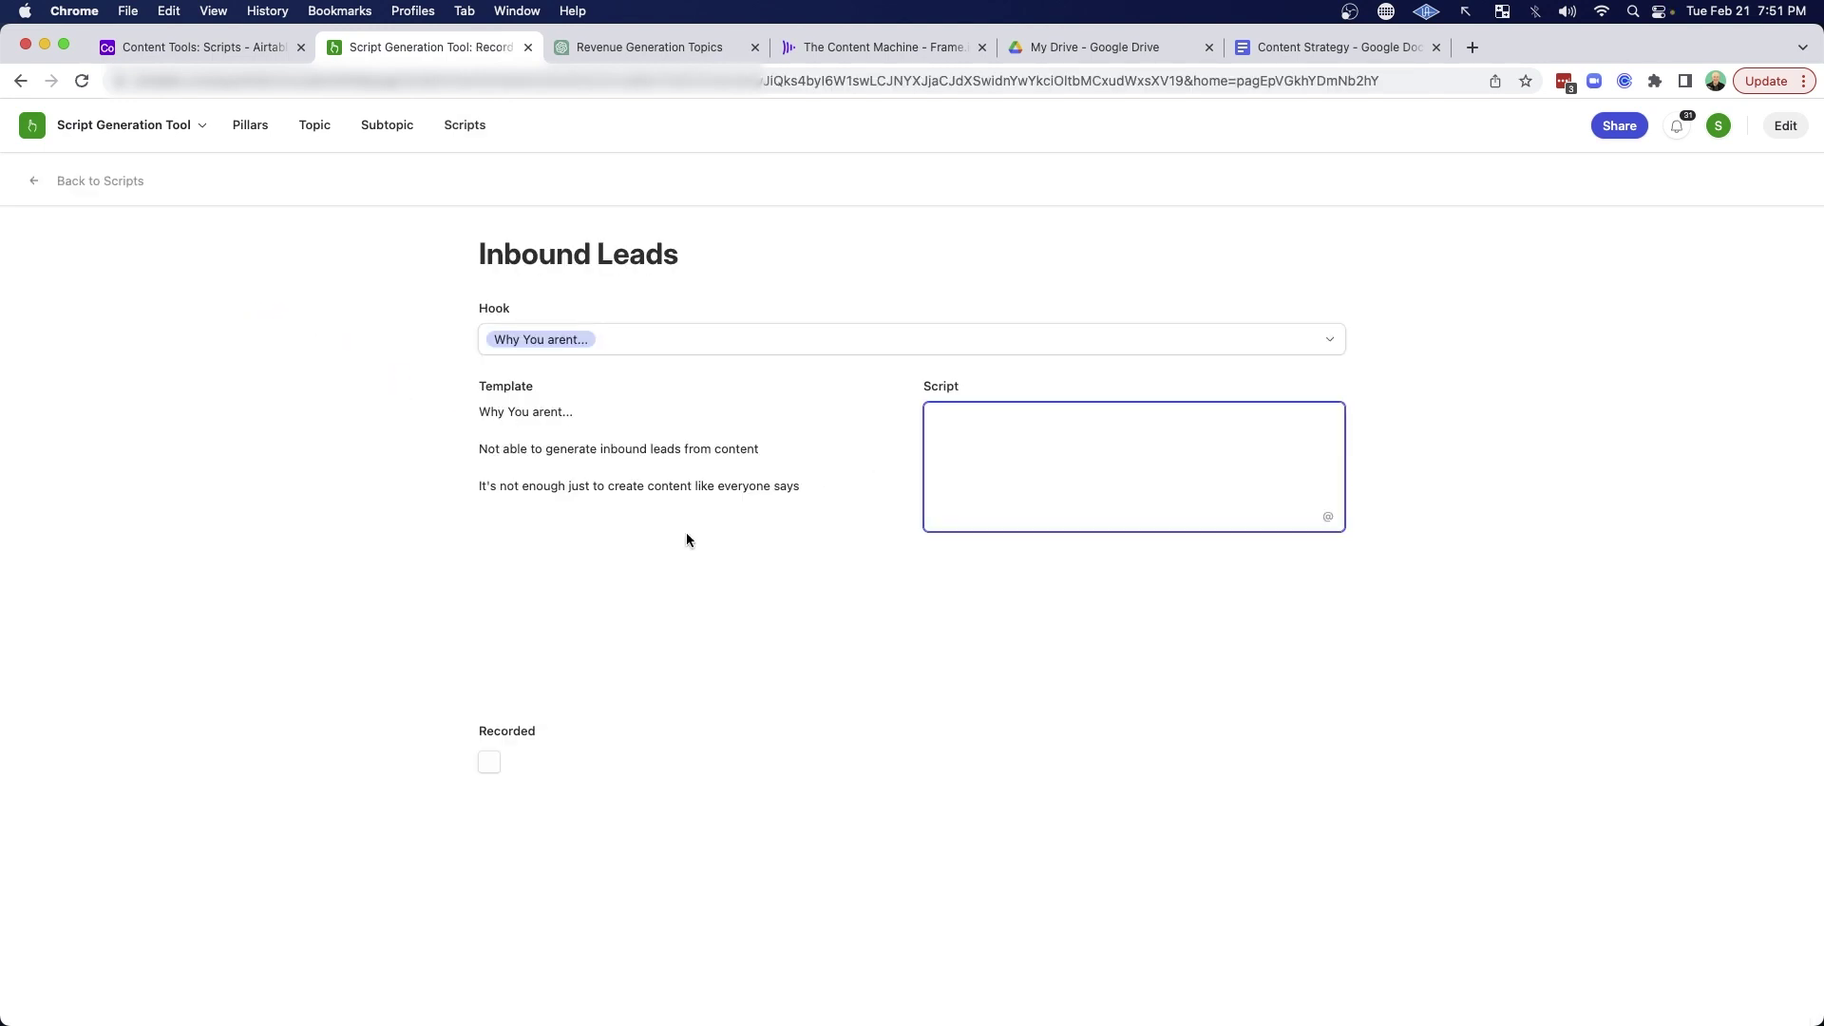
pyautogui.moveTo(336, 337); pyautogui.dragTo(438, 331)
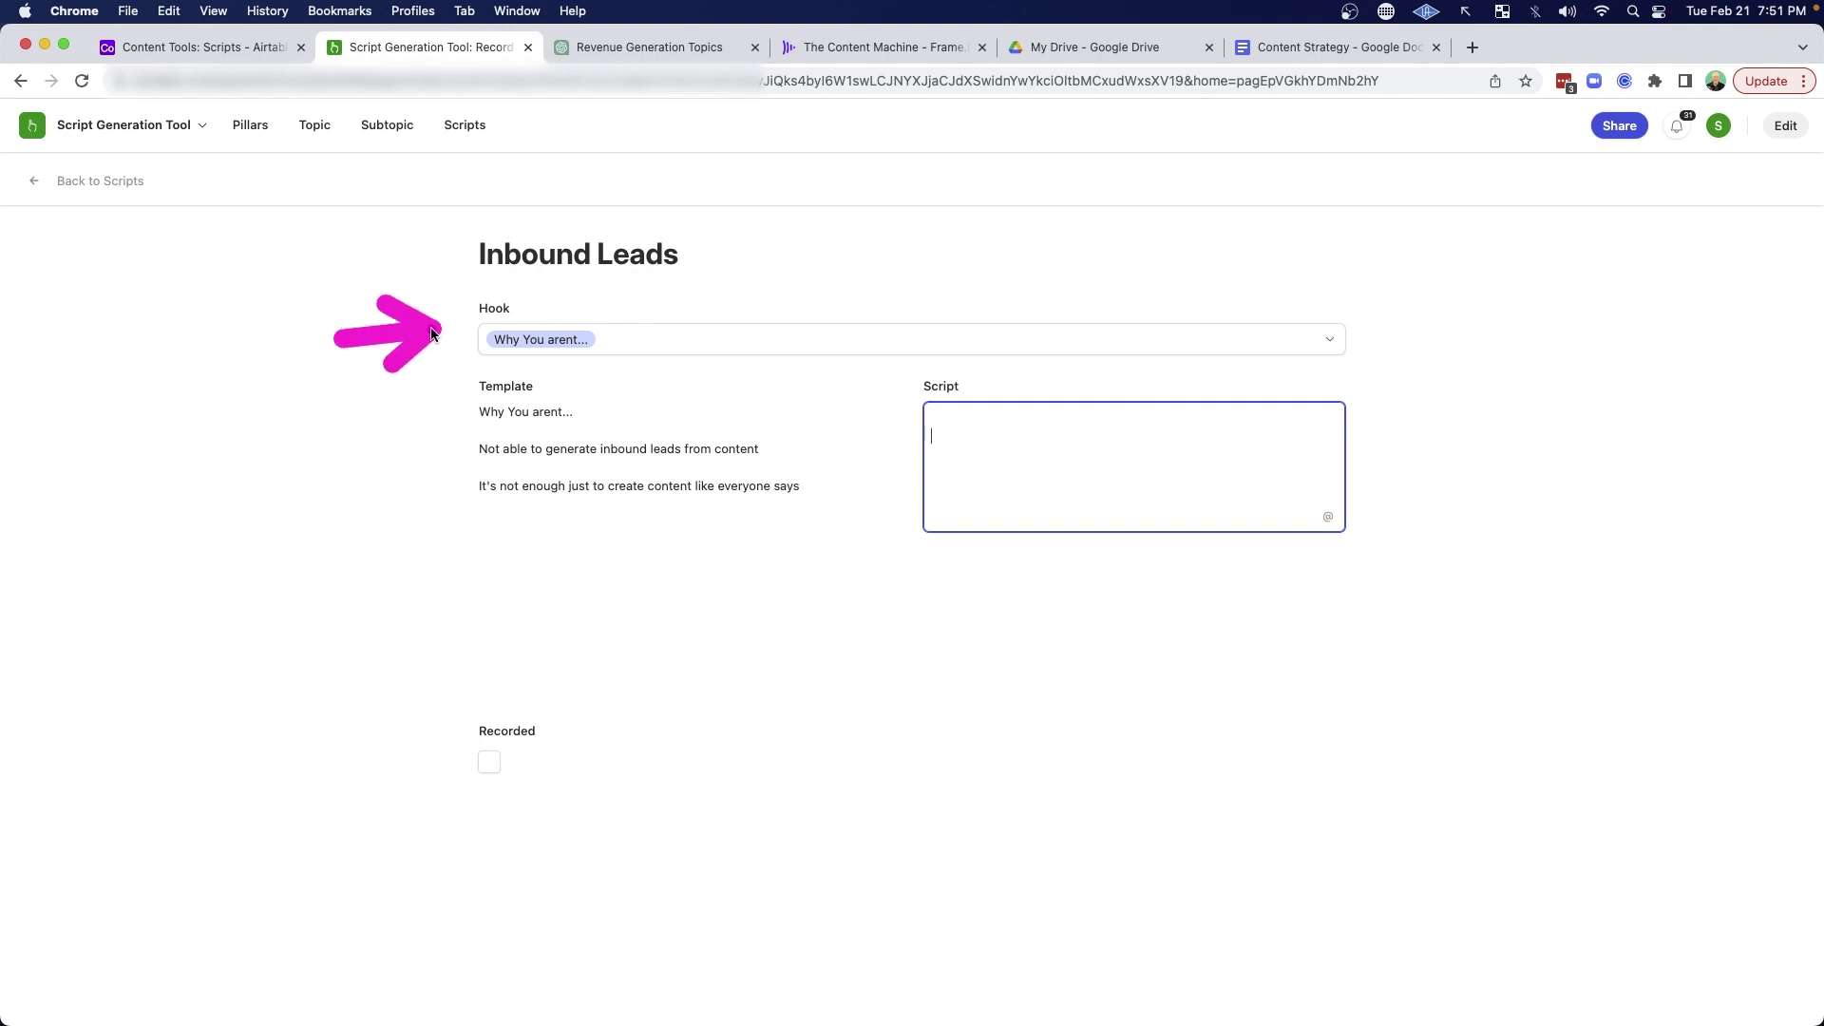
pyautogui.moveTo(327, 472)
pyautogui.mouseDown()
pyautogui.moveTo(445, 432)
pyautogui.moveTo(409, 475)
pyautogui.moveTo(440, 440)
pyautogui.mouseUp()
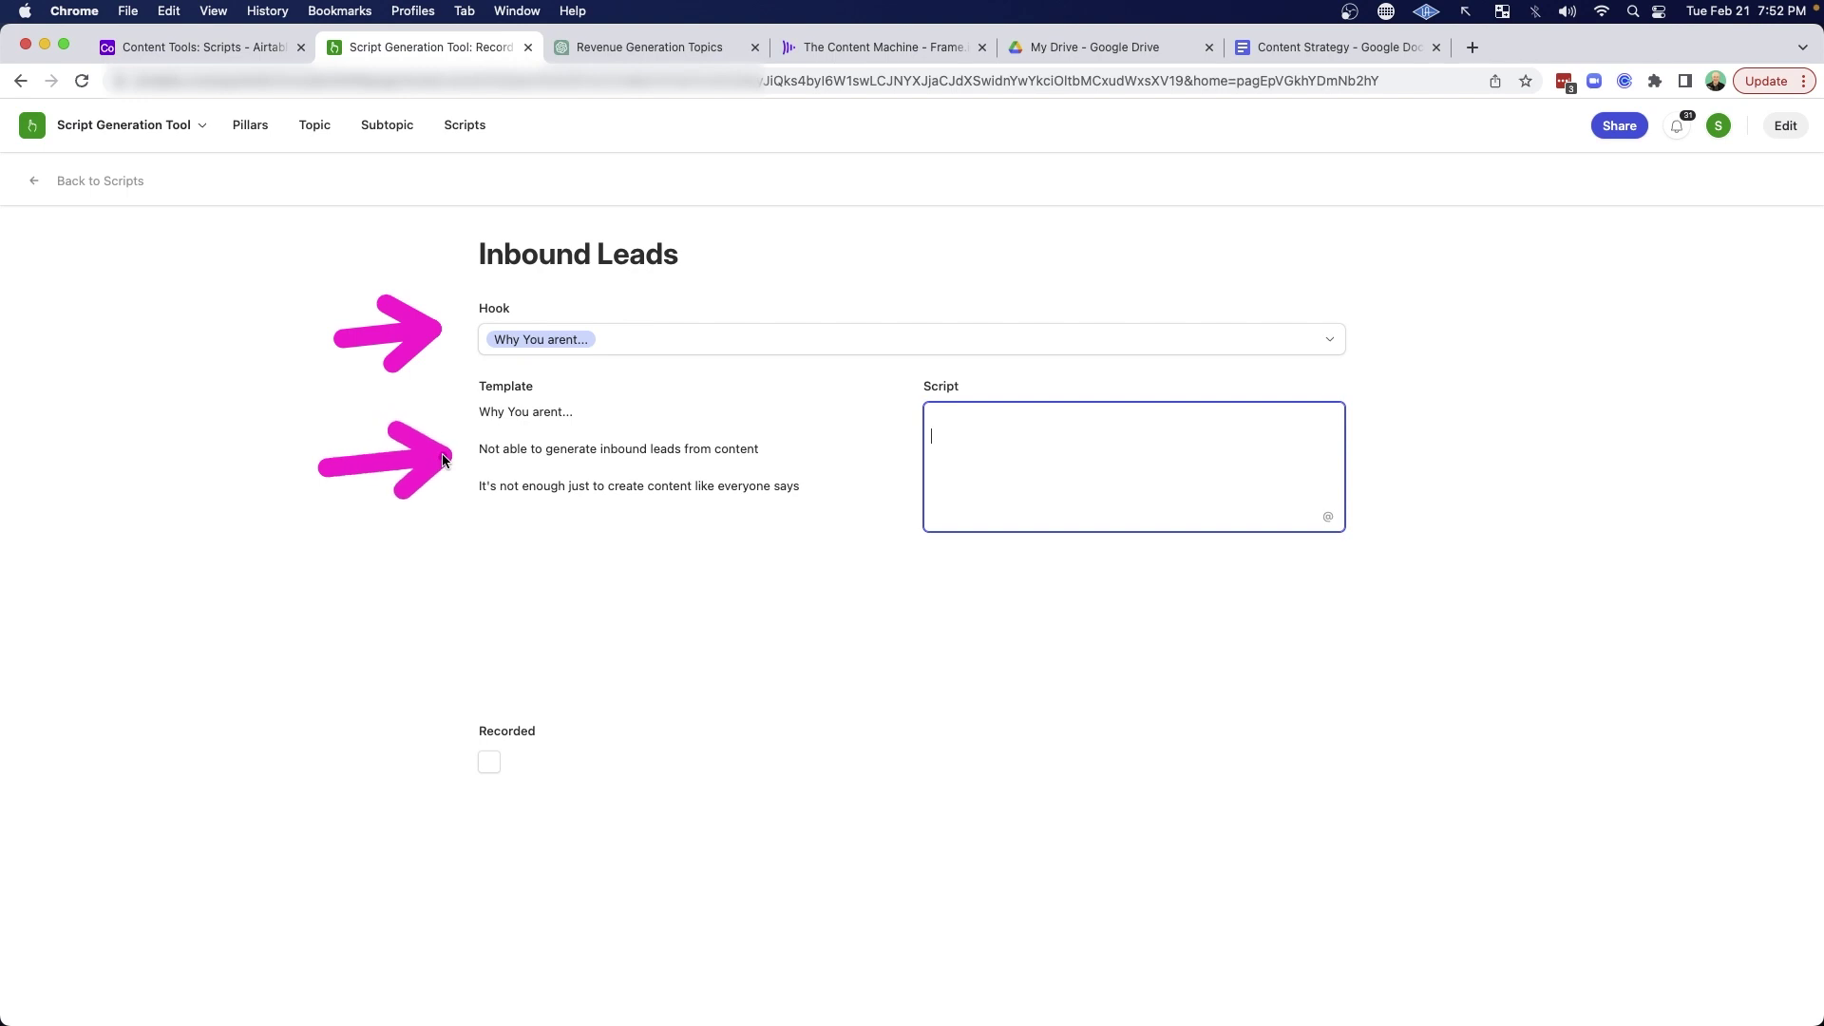
# Step: Browse the Hook options and close the list without changing the hook
pyautogui.click(1330, 340)
pyautogui.moveTo(1331, 422); pyautogui.dragTo(272, 266)
pyautogui.click(272, 266)
pyautogui.moveTo(349, 419); pyautogui.dragTo(446, 419)
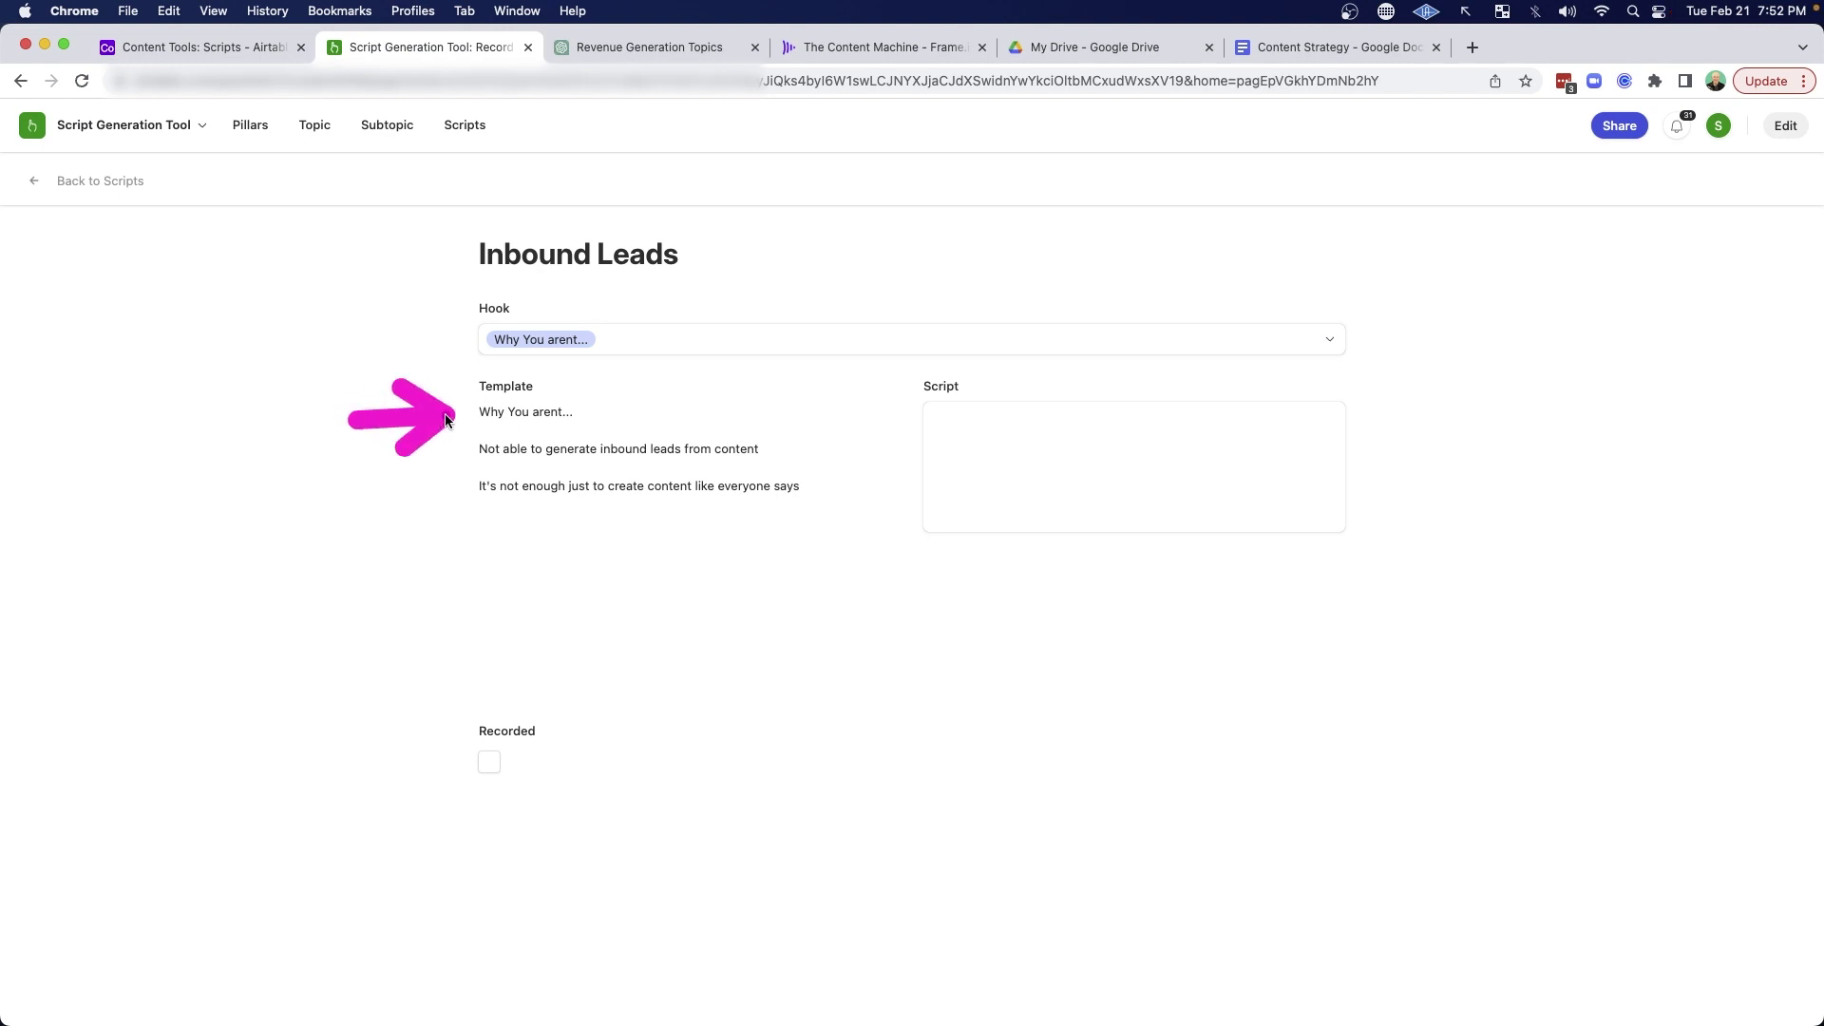
# Step: Change the Inbound Leads hook to 'You need to do this'
pyautogui.click(626, 350)
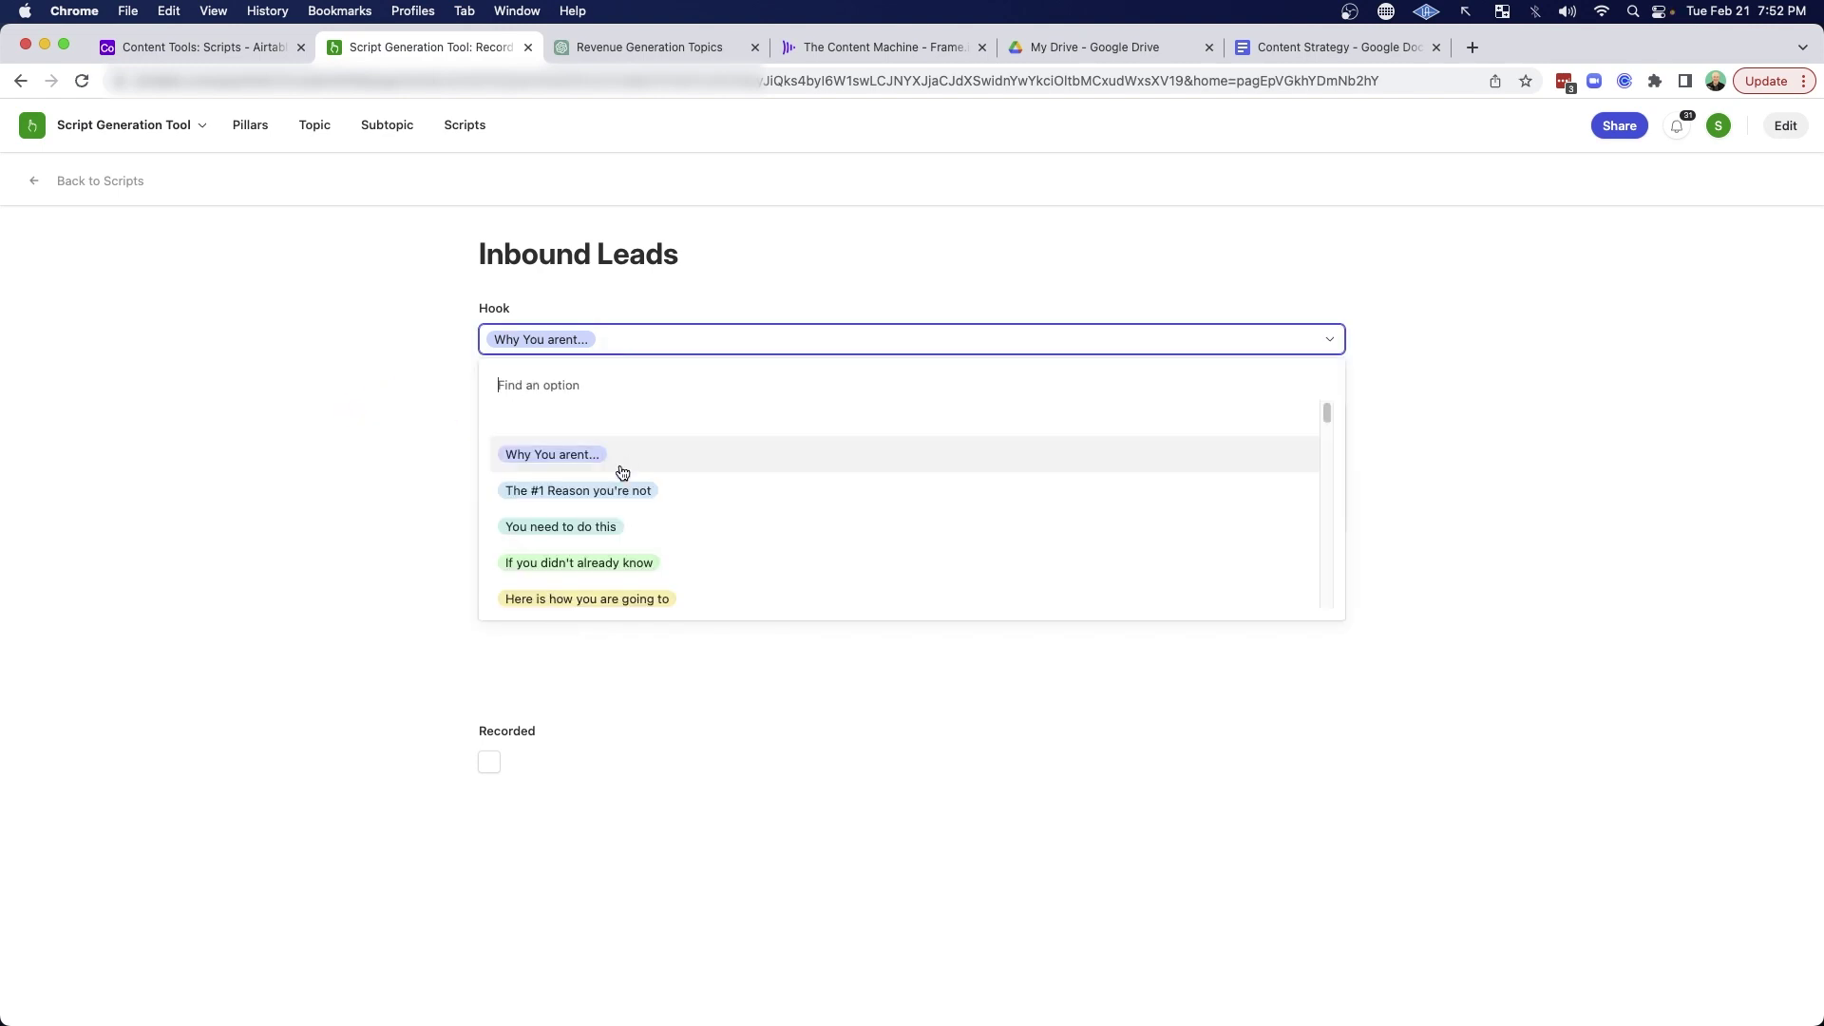
pyautogui.click(561, 522)
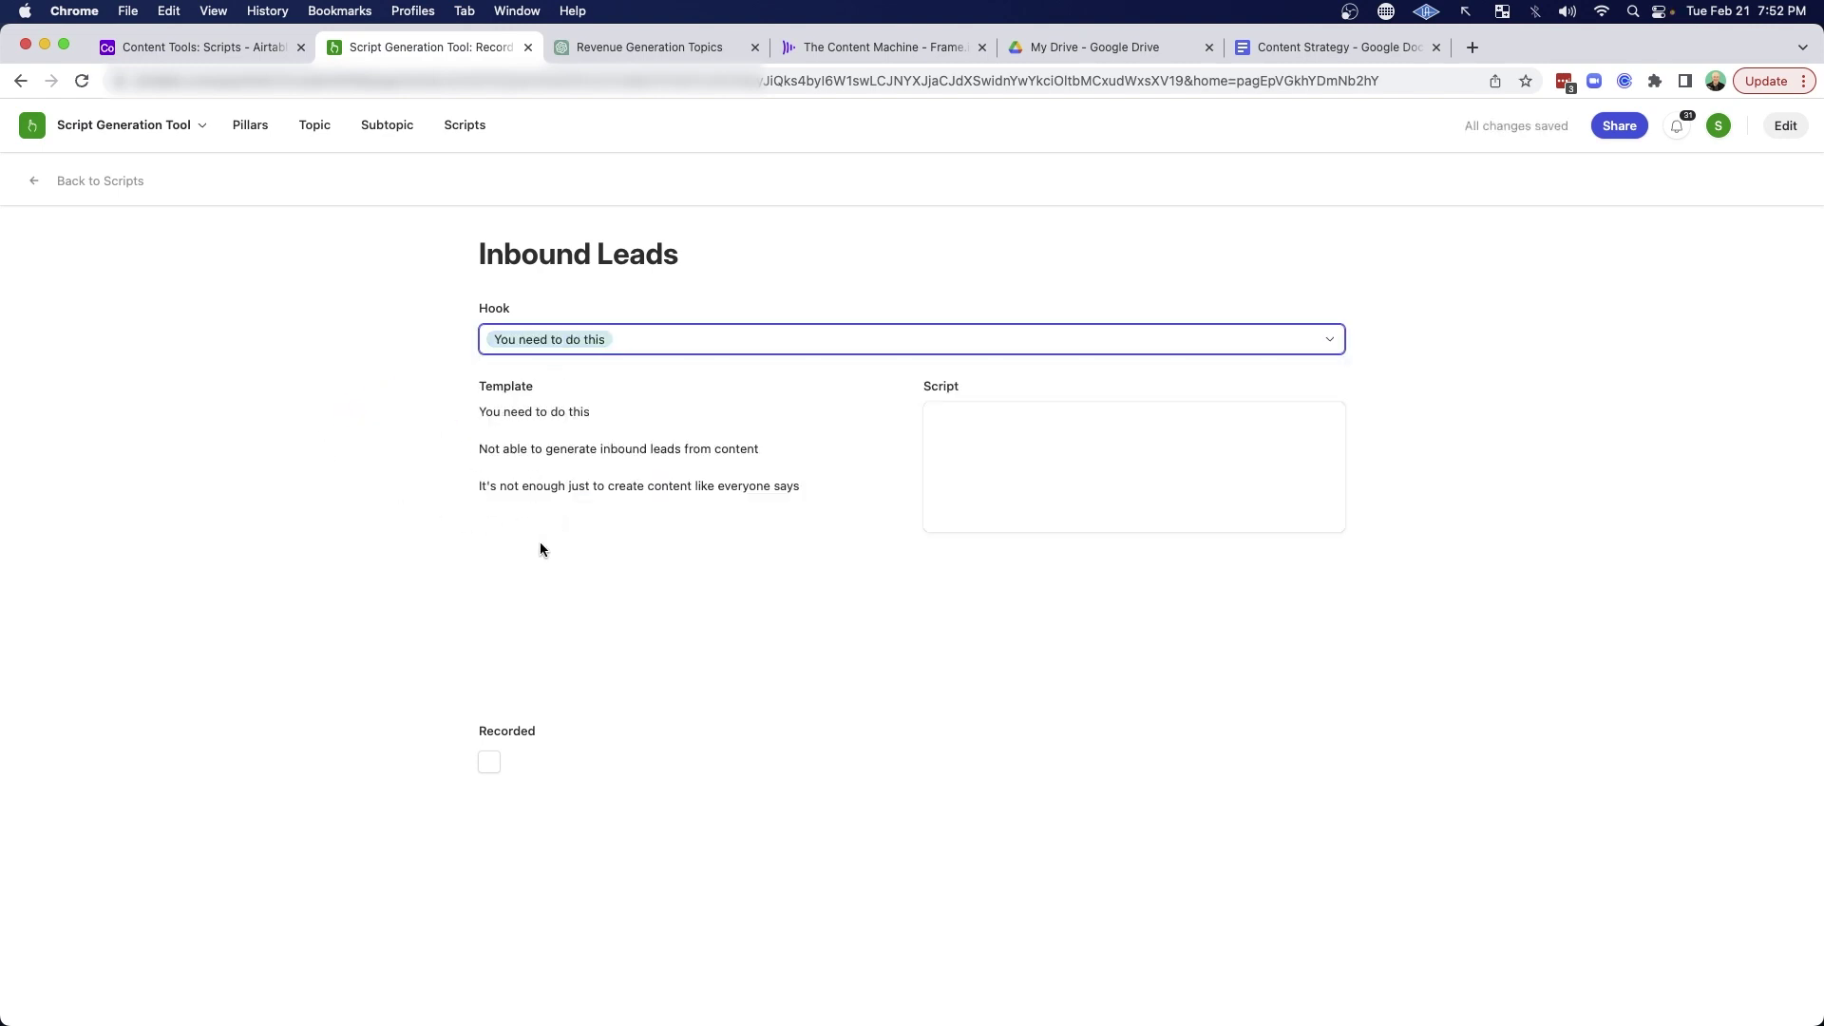
pyautogui.moveTo(265, 403); pyautogui.dragTo(427, 390)
pyautogui.moveTo(269, 517); pyautogui.dragTo(447, 454)
pyautogui.moveTo(1643, 406); pyautogui.dragTo(1381, 421)
# Step: Copy the Template text into the Script field and join its first two lines
pyautogui.moveTo(803, 487); pyautogui.dragTo(487, 413)
pyautogui.rightClick(488, 412)
pyautogui.click(527, 449)
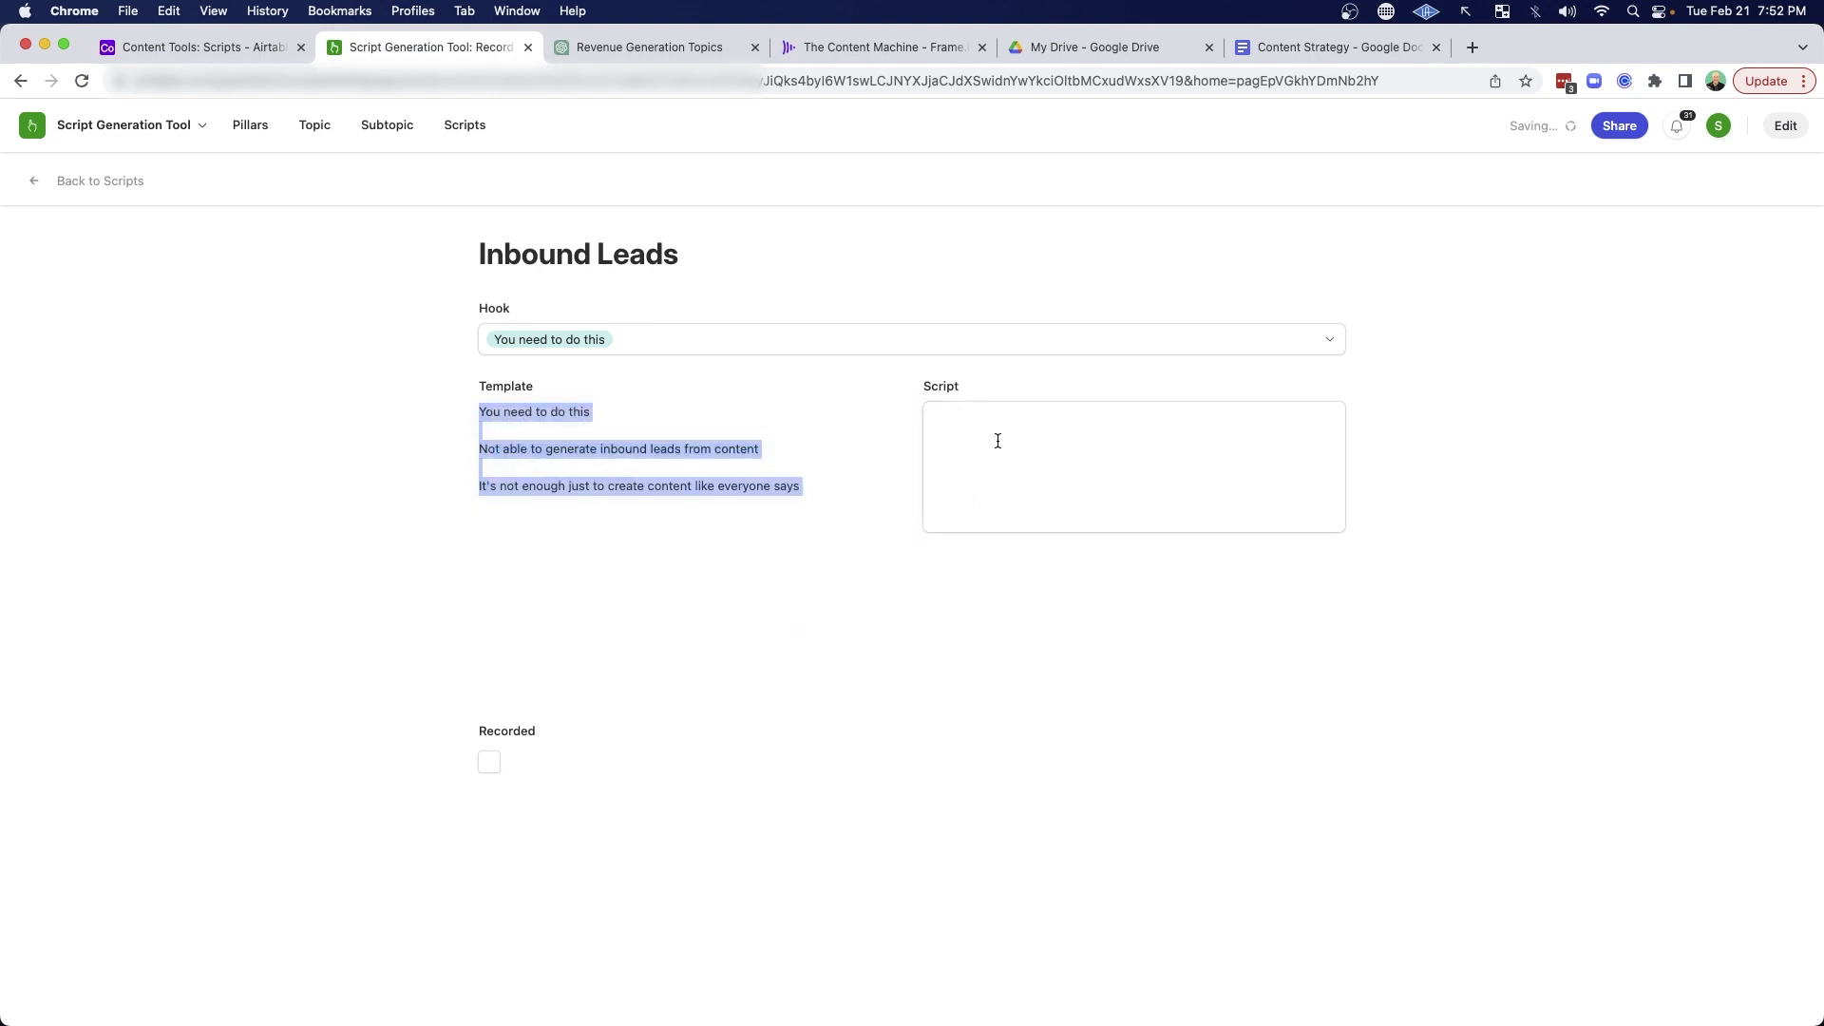
pyautogui.click(992, 435)
pyautogui.press('super+v')
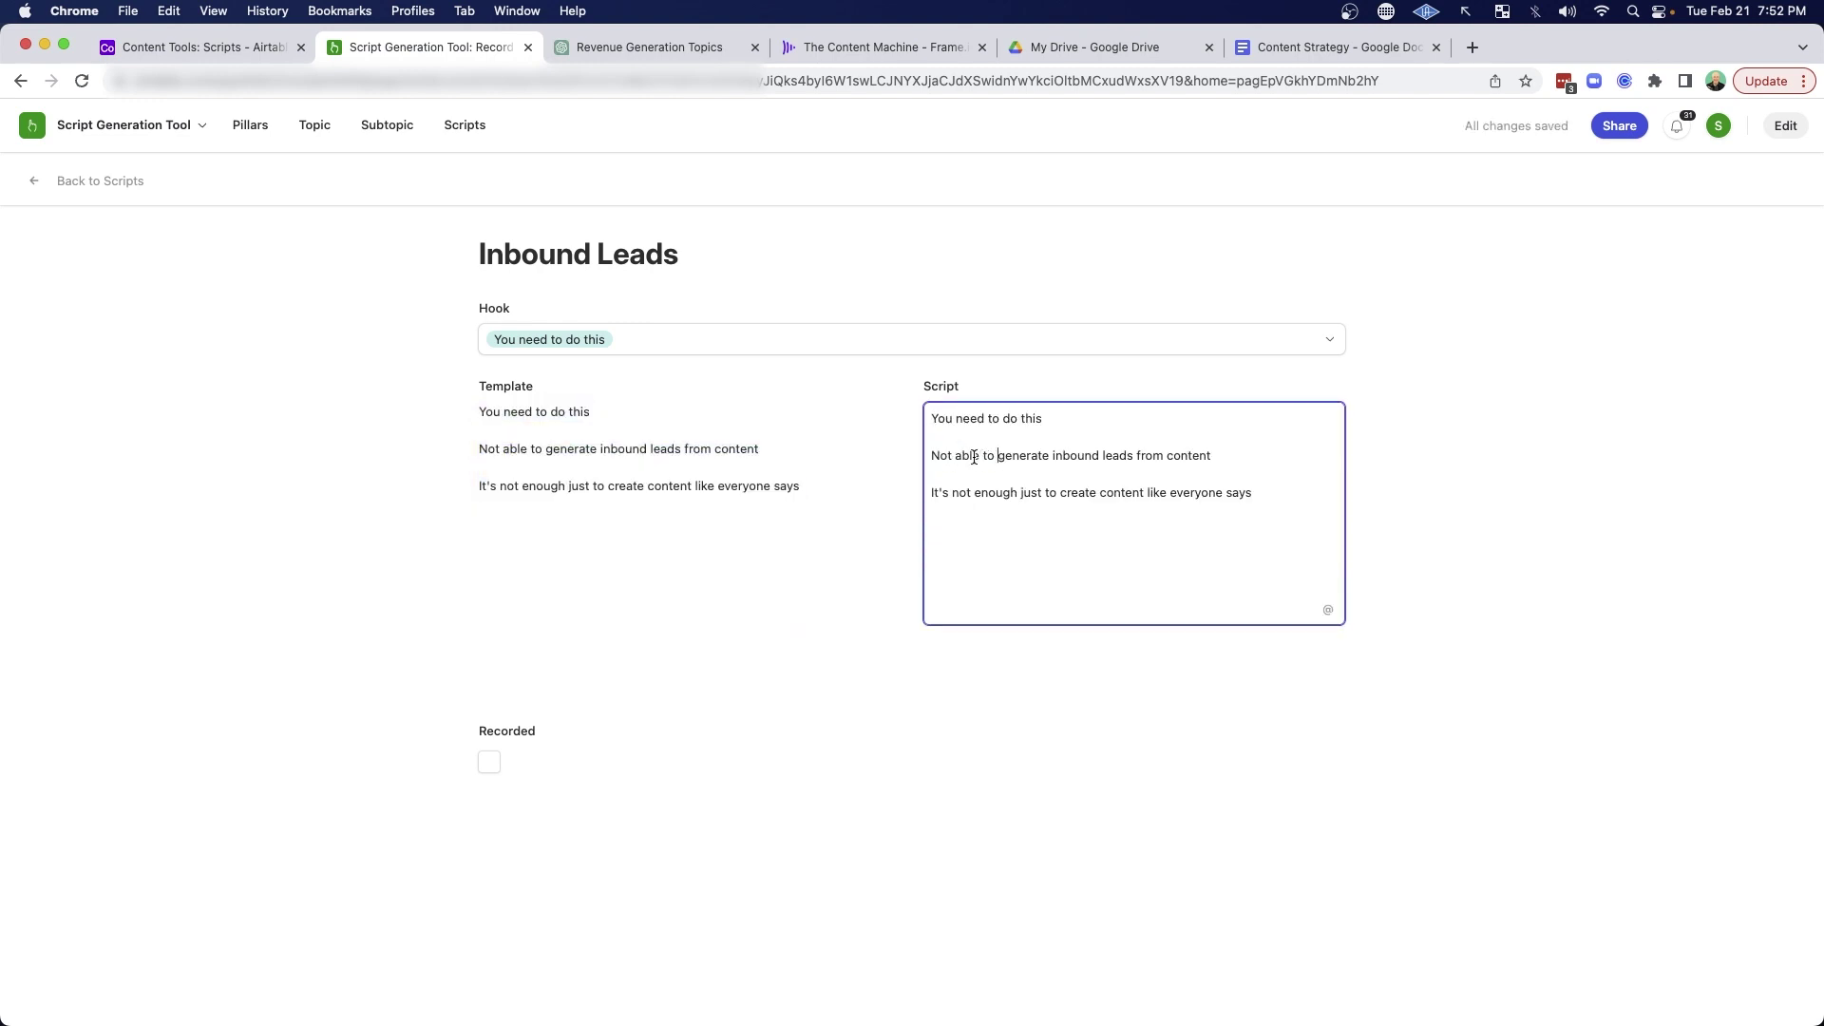
pyautogui.click(979, 456)
pyautogui.press('BackSpace')
pyautogui.press('BackSpace')
pyautogui.press('BackSpace')
pyautogui.press('BackSpace')
pyautogui.press('BackSpace')
pyautogui.press('BackSpace')
pyautogui.press('BackSpace')
pyautogui.press('BackSpace')
pyautogui.press('BackSpace')
pyautogui.press('BackSpace')
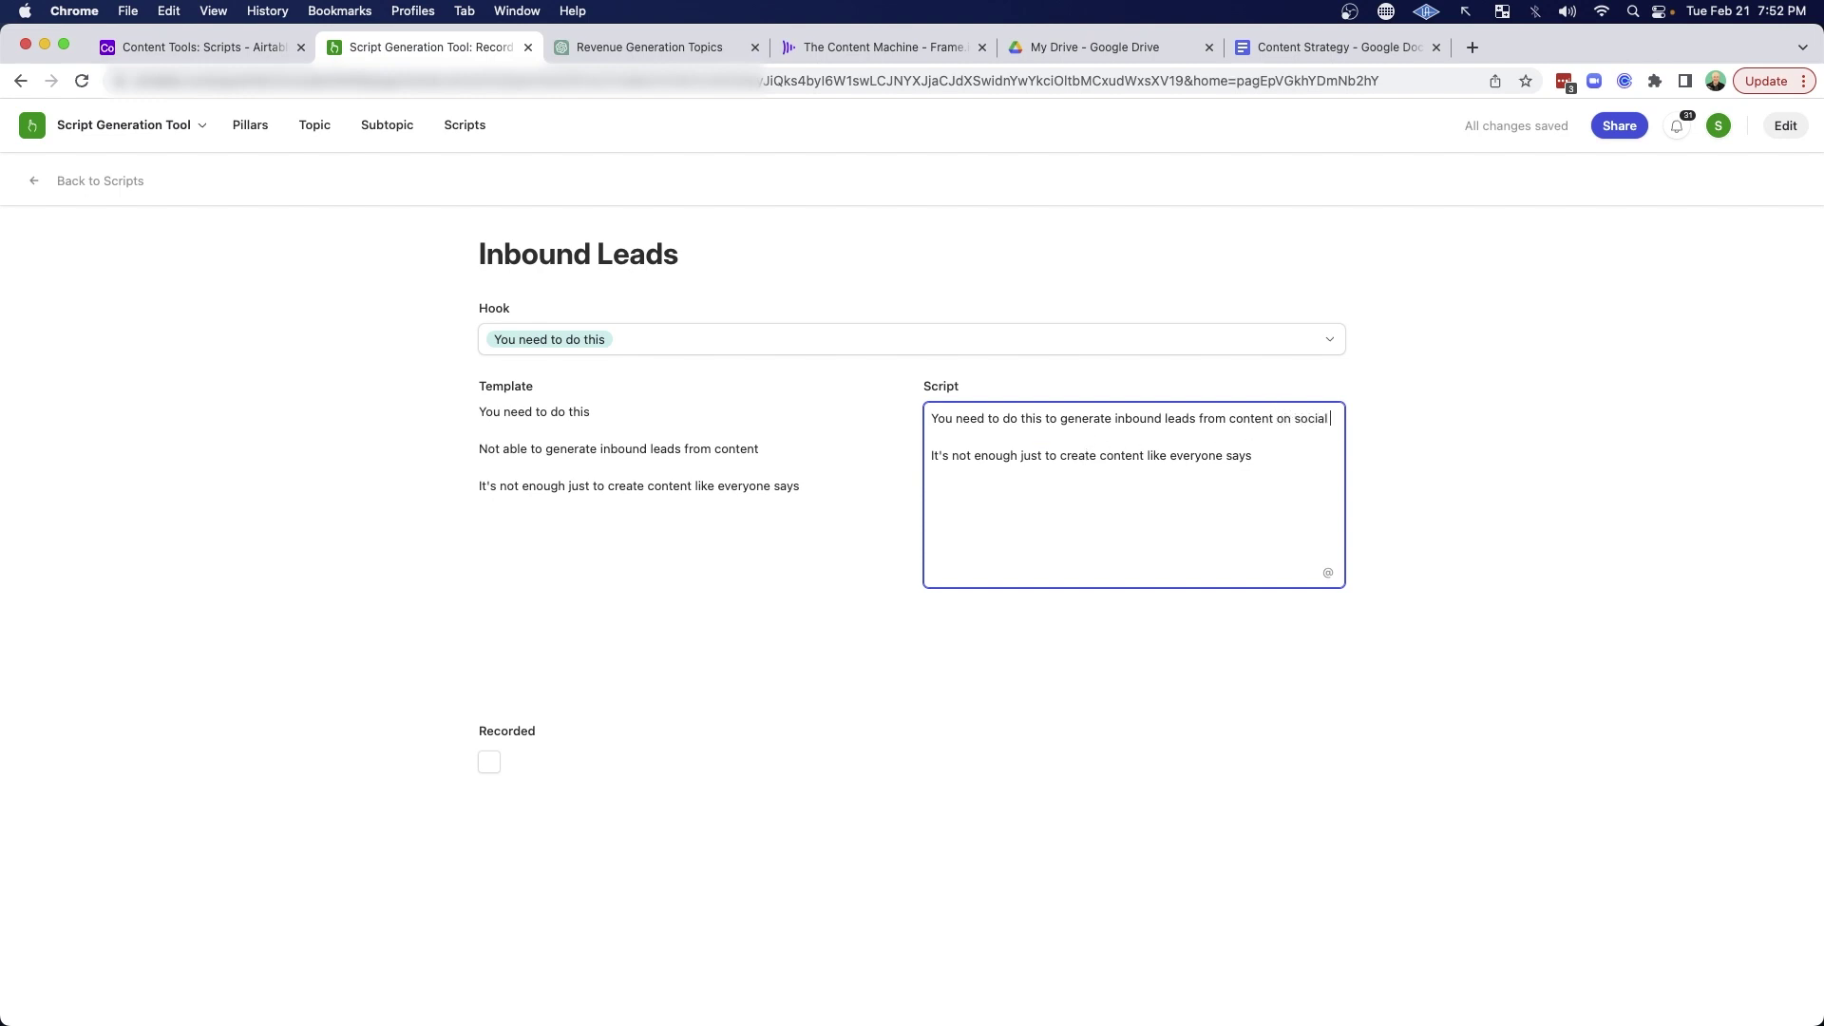
# Step: Add 'media, like Gary Vee.' and paragraphs on content results and targeting pain points
pyautogui.write('media.')
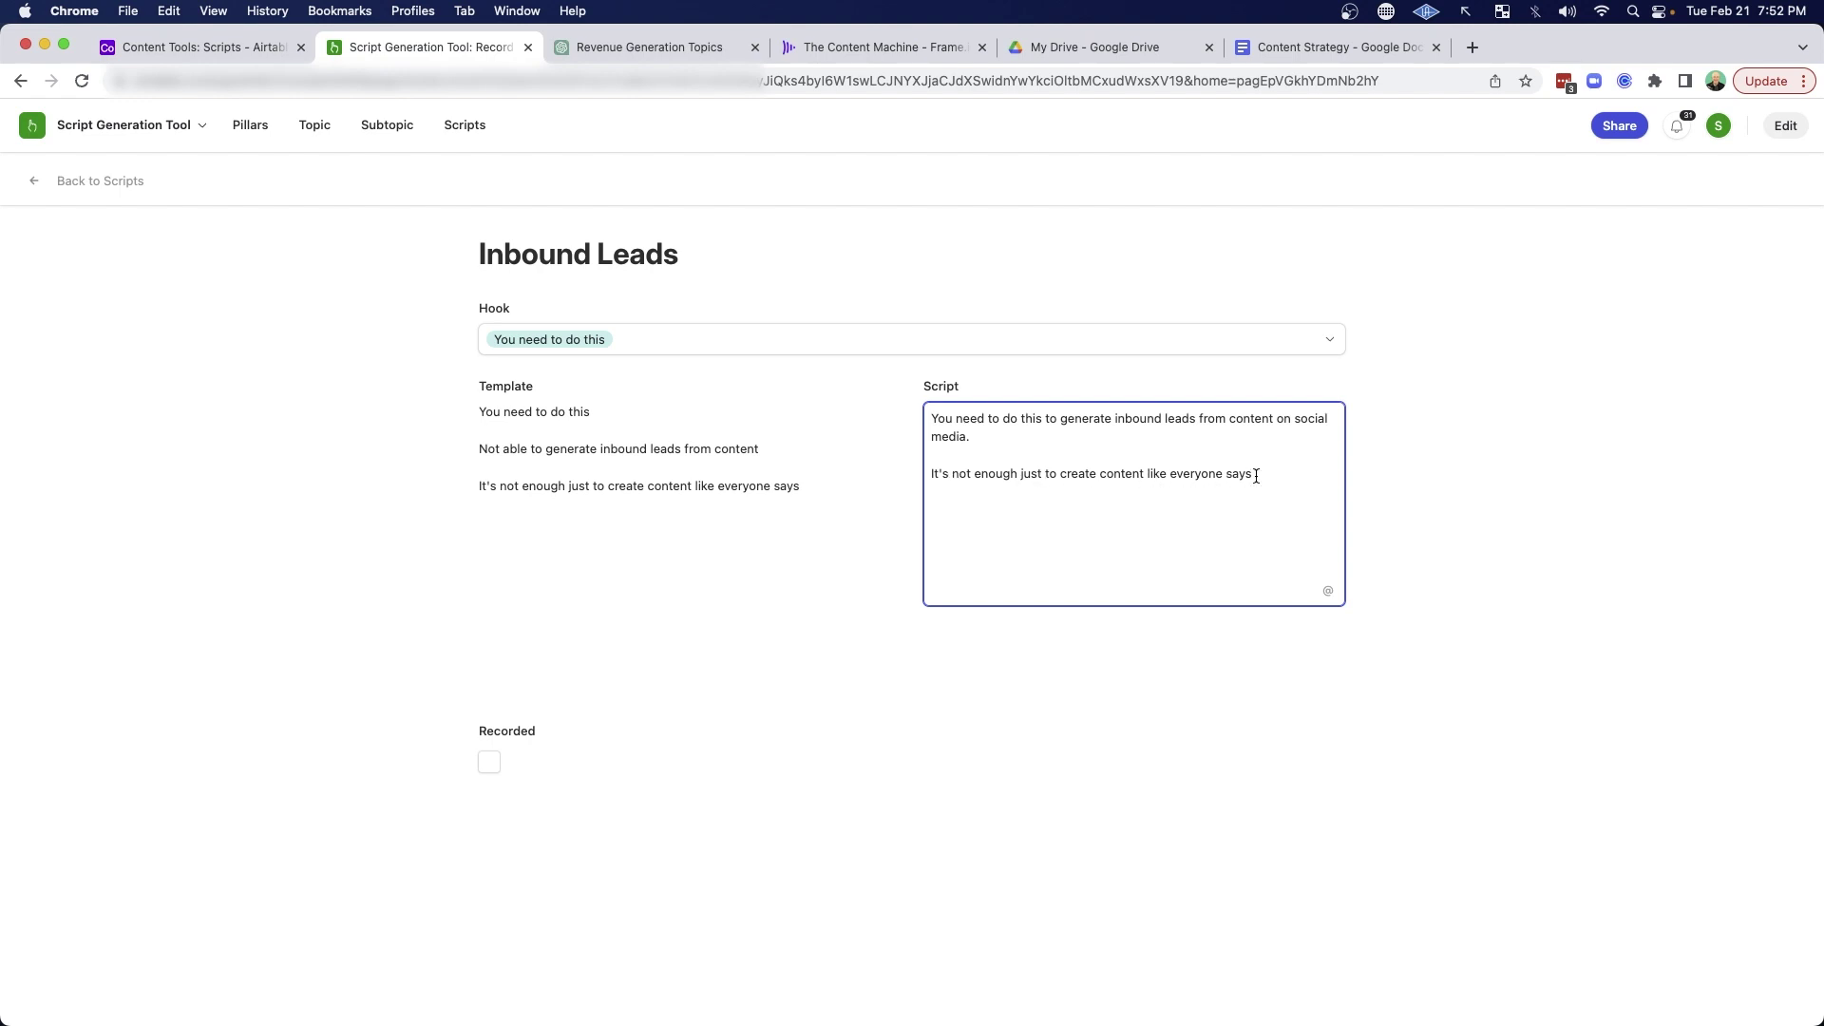
pyautogui.write(', like Gary Vee.')
pyautogui.press('Return')
pyautogui.press('Return')
pyautogui.write('A lot of people spe')
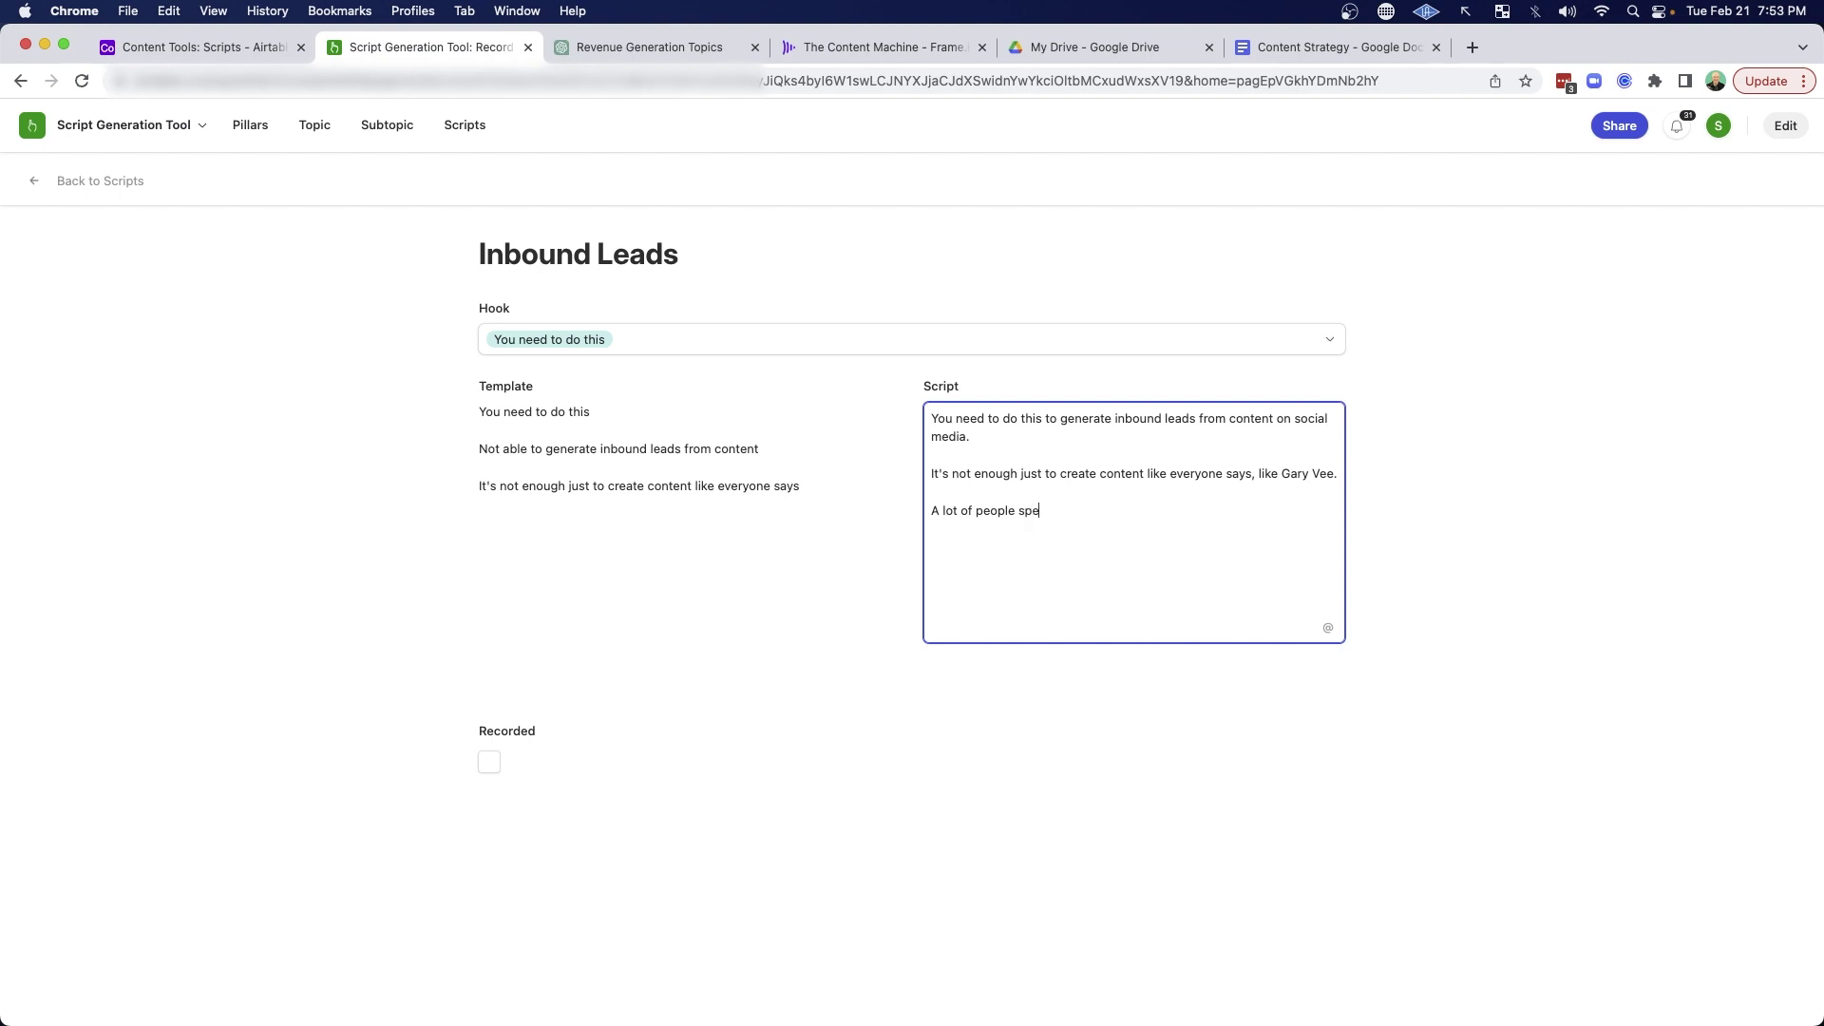
pyautogui.write('nd a lot of time creating content with no re')
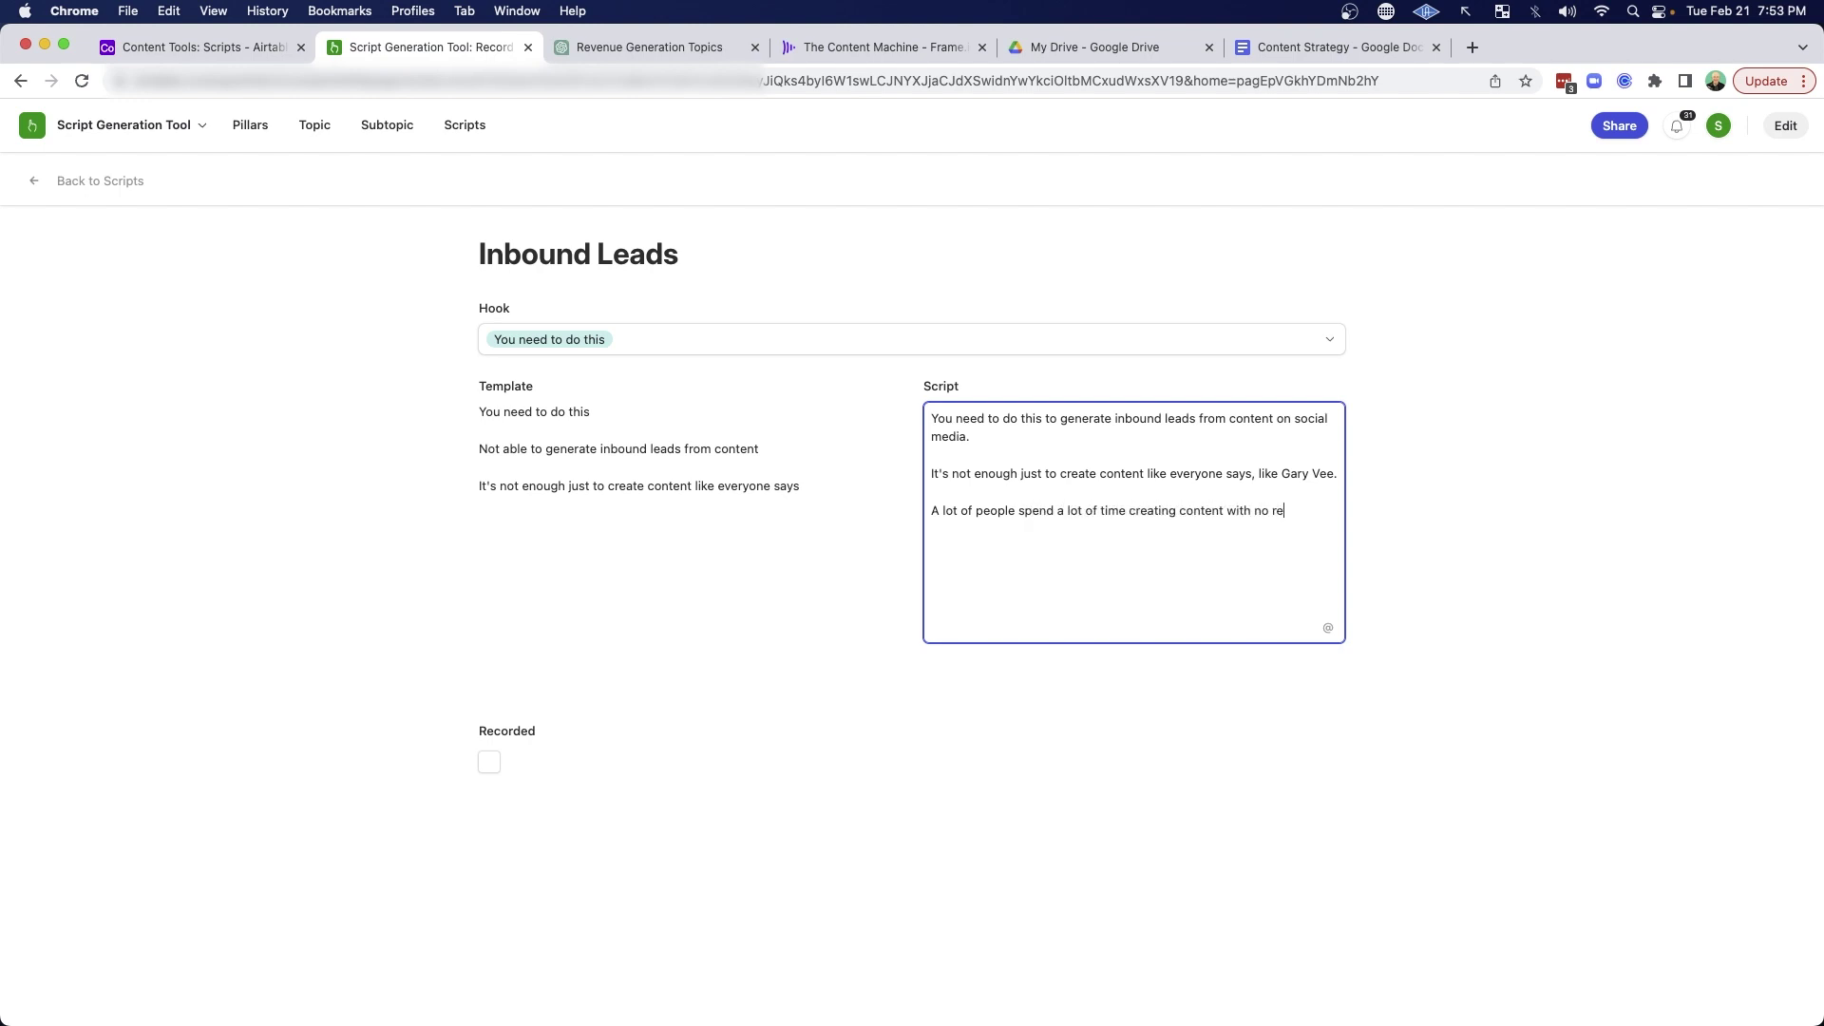
pyautogui.write('sults.')
pyautogui.press('Return')
pyautogui.press('Return')
pyautogui.write('Other people')
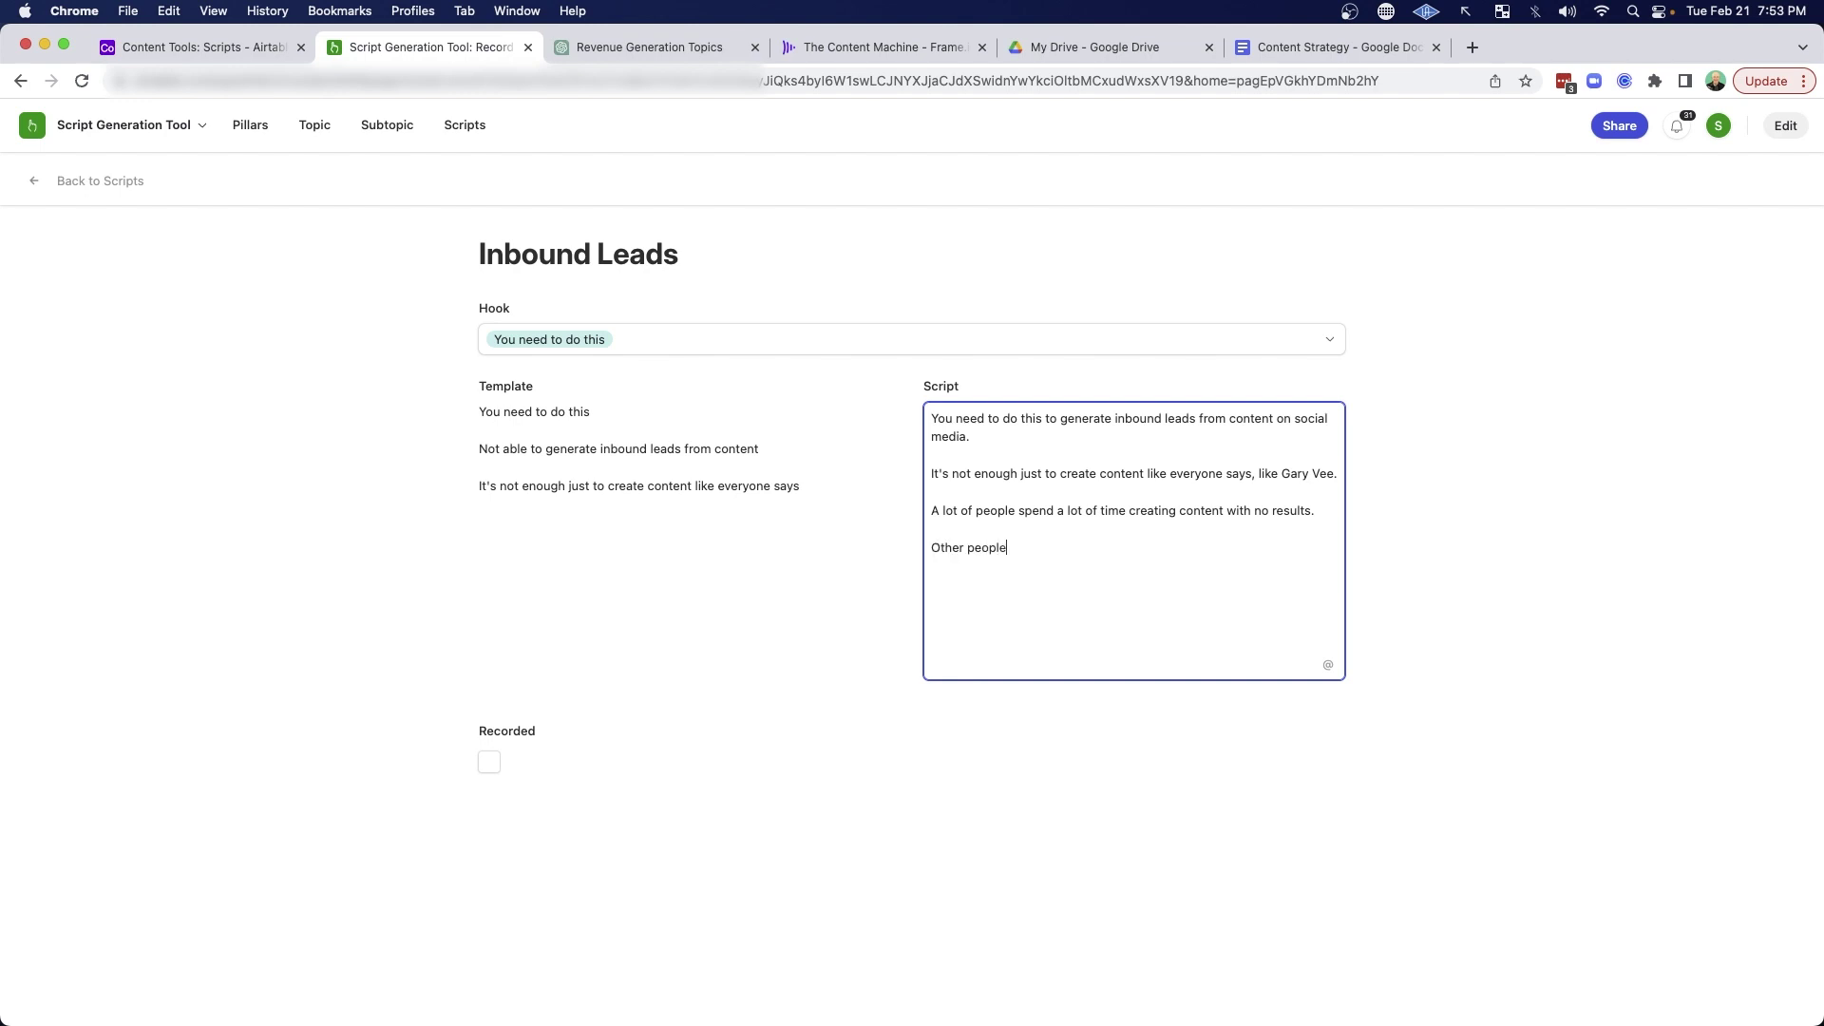
pyautogui.write(' create content that grows their business very quickl')
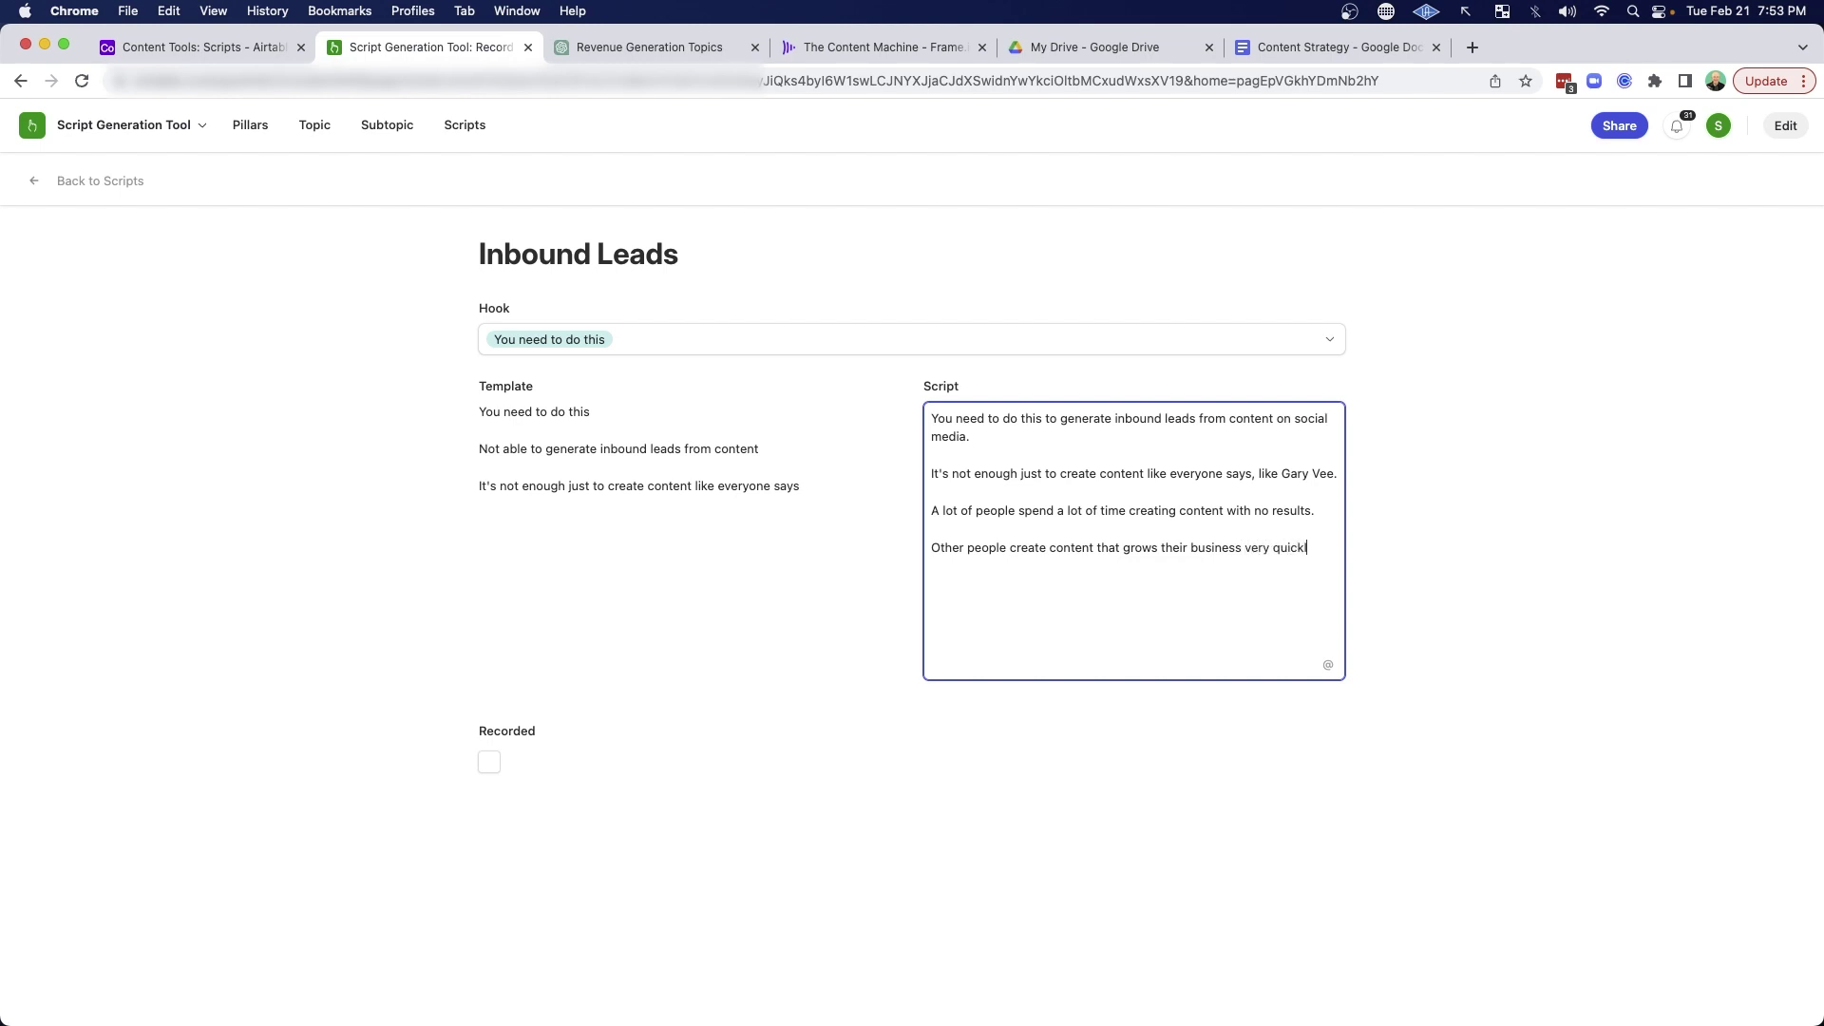
pyautogui.write('y.')
pyautogui.press('Return')
pyautogui.press('Return')
pyautogui.write('The key is to c')
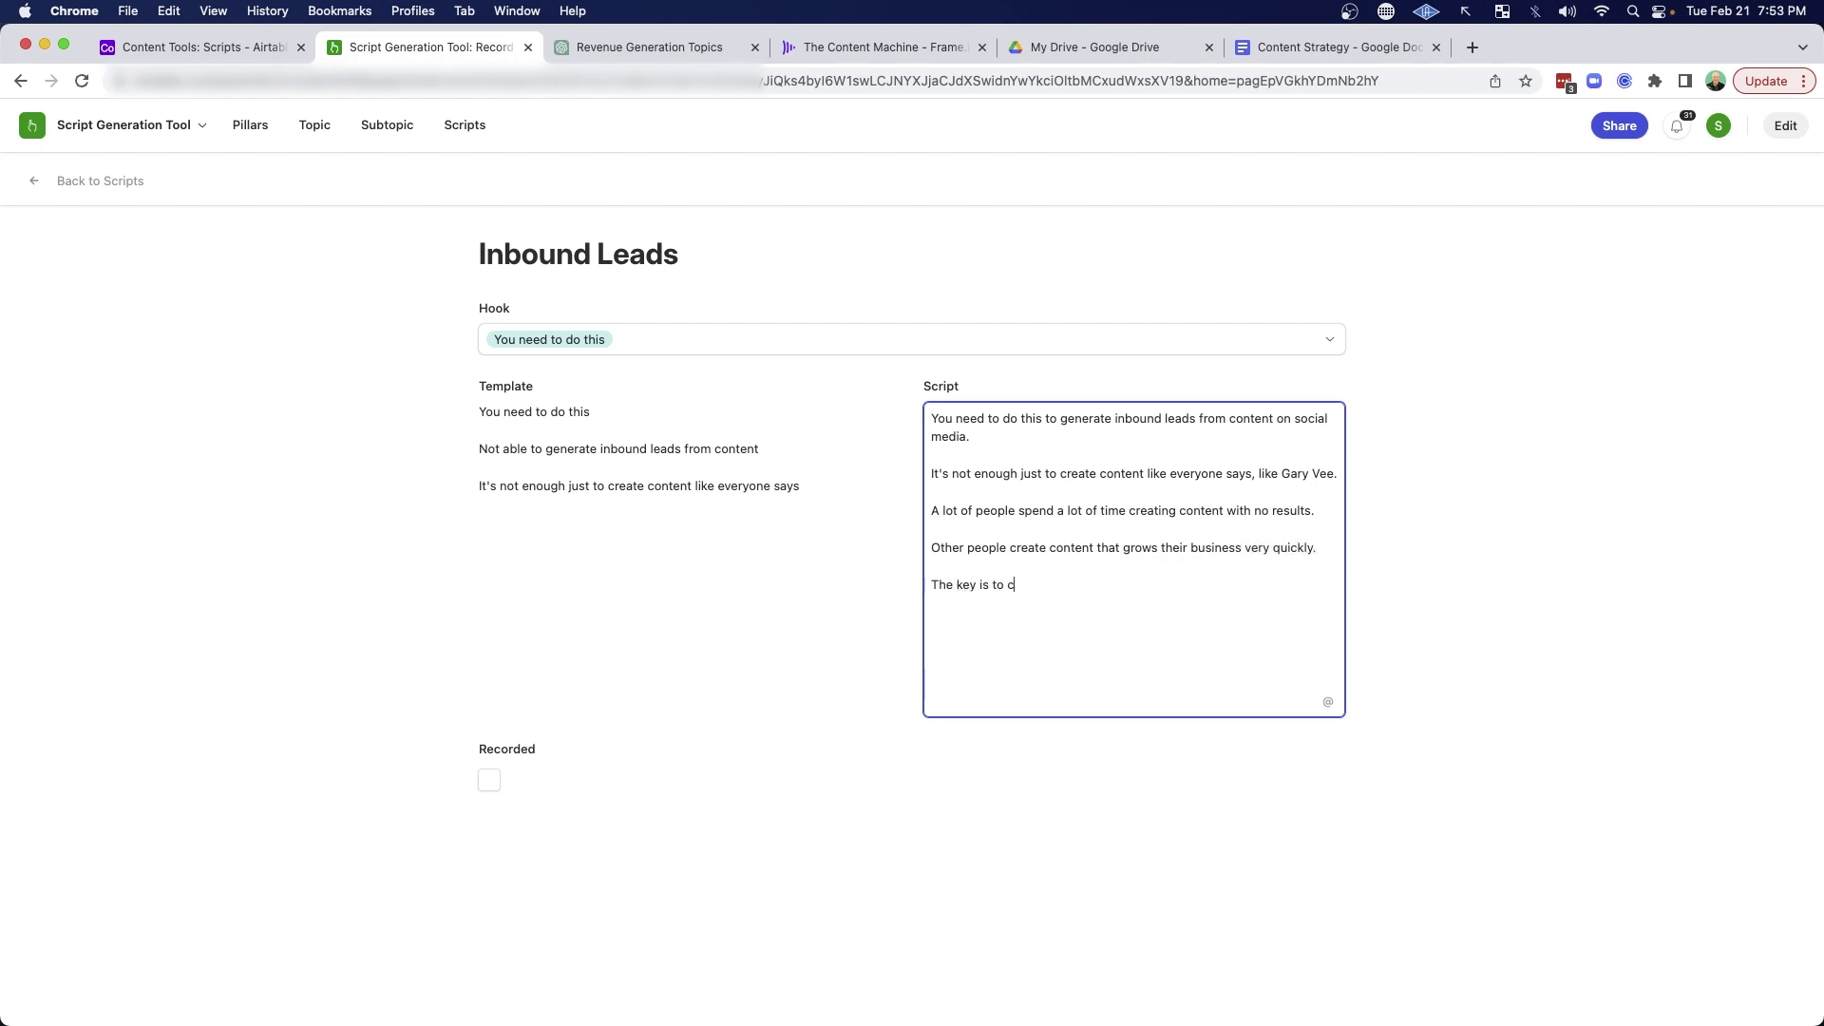
pyautogui.write('reate content that relateds to your target markets')
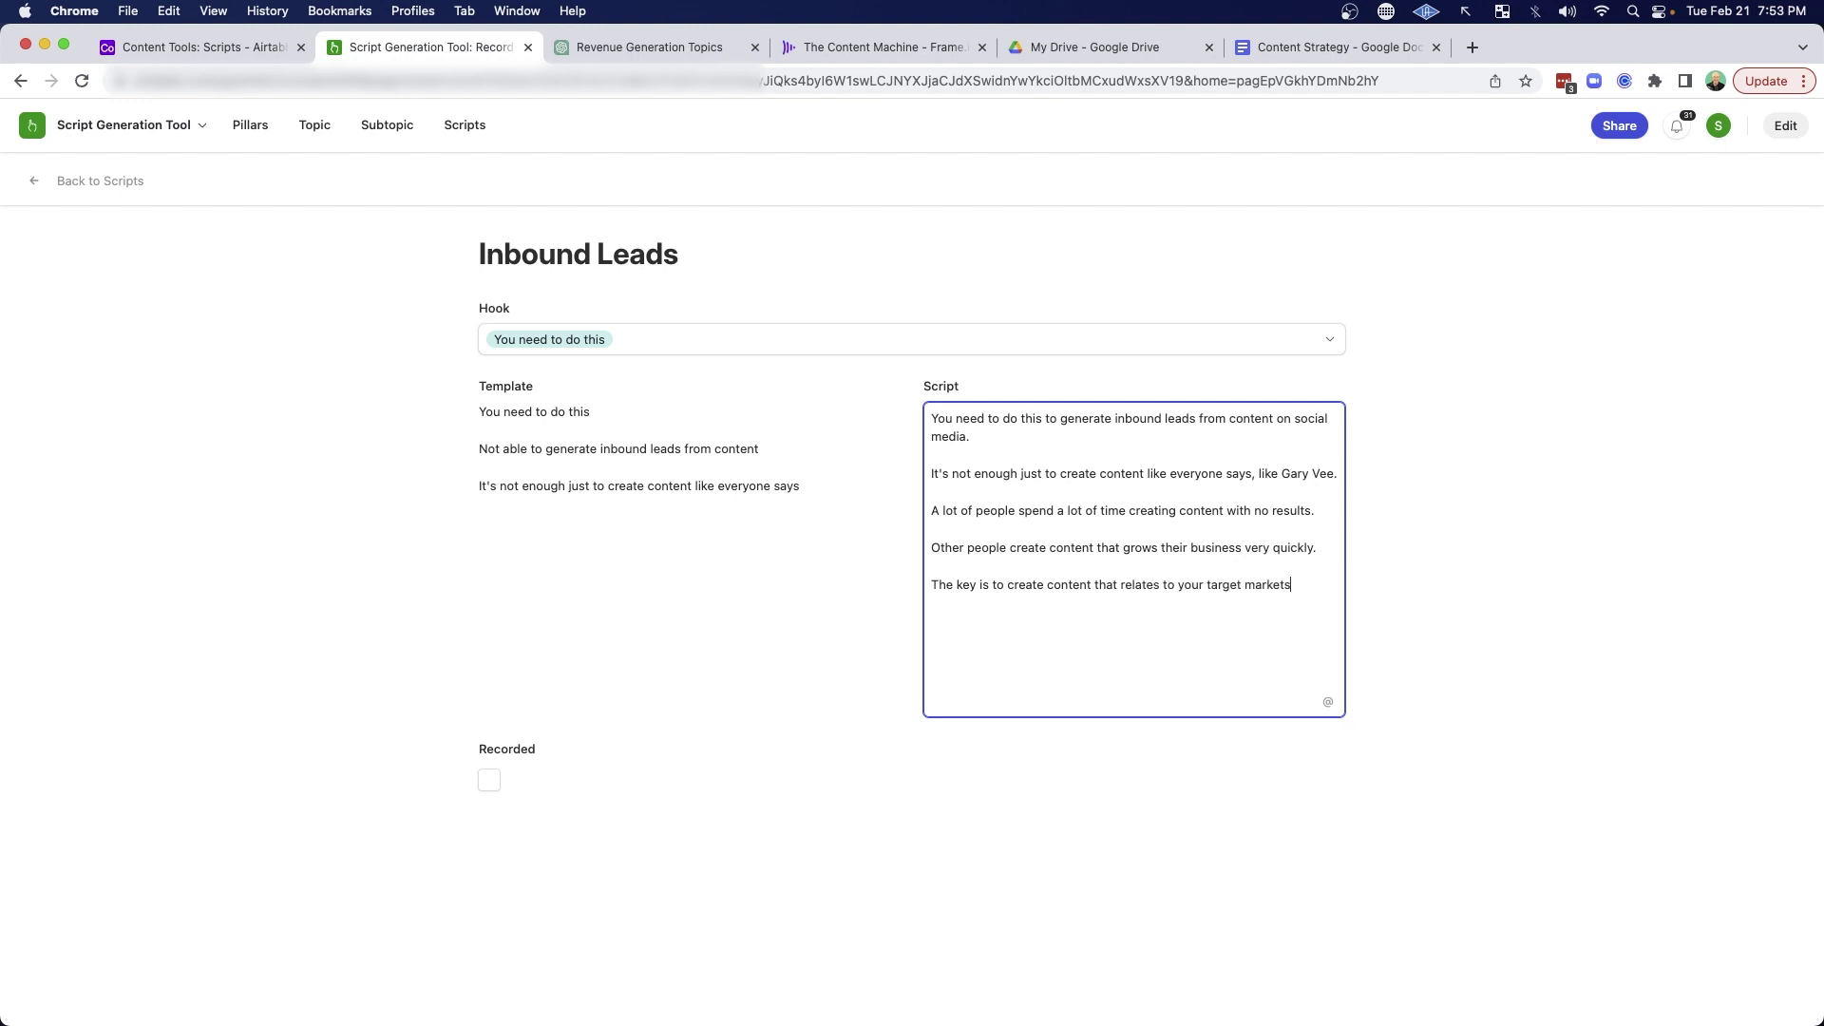
pyautogui.write(' pain points or ')
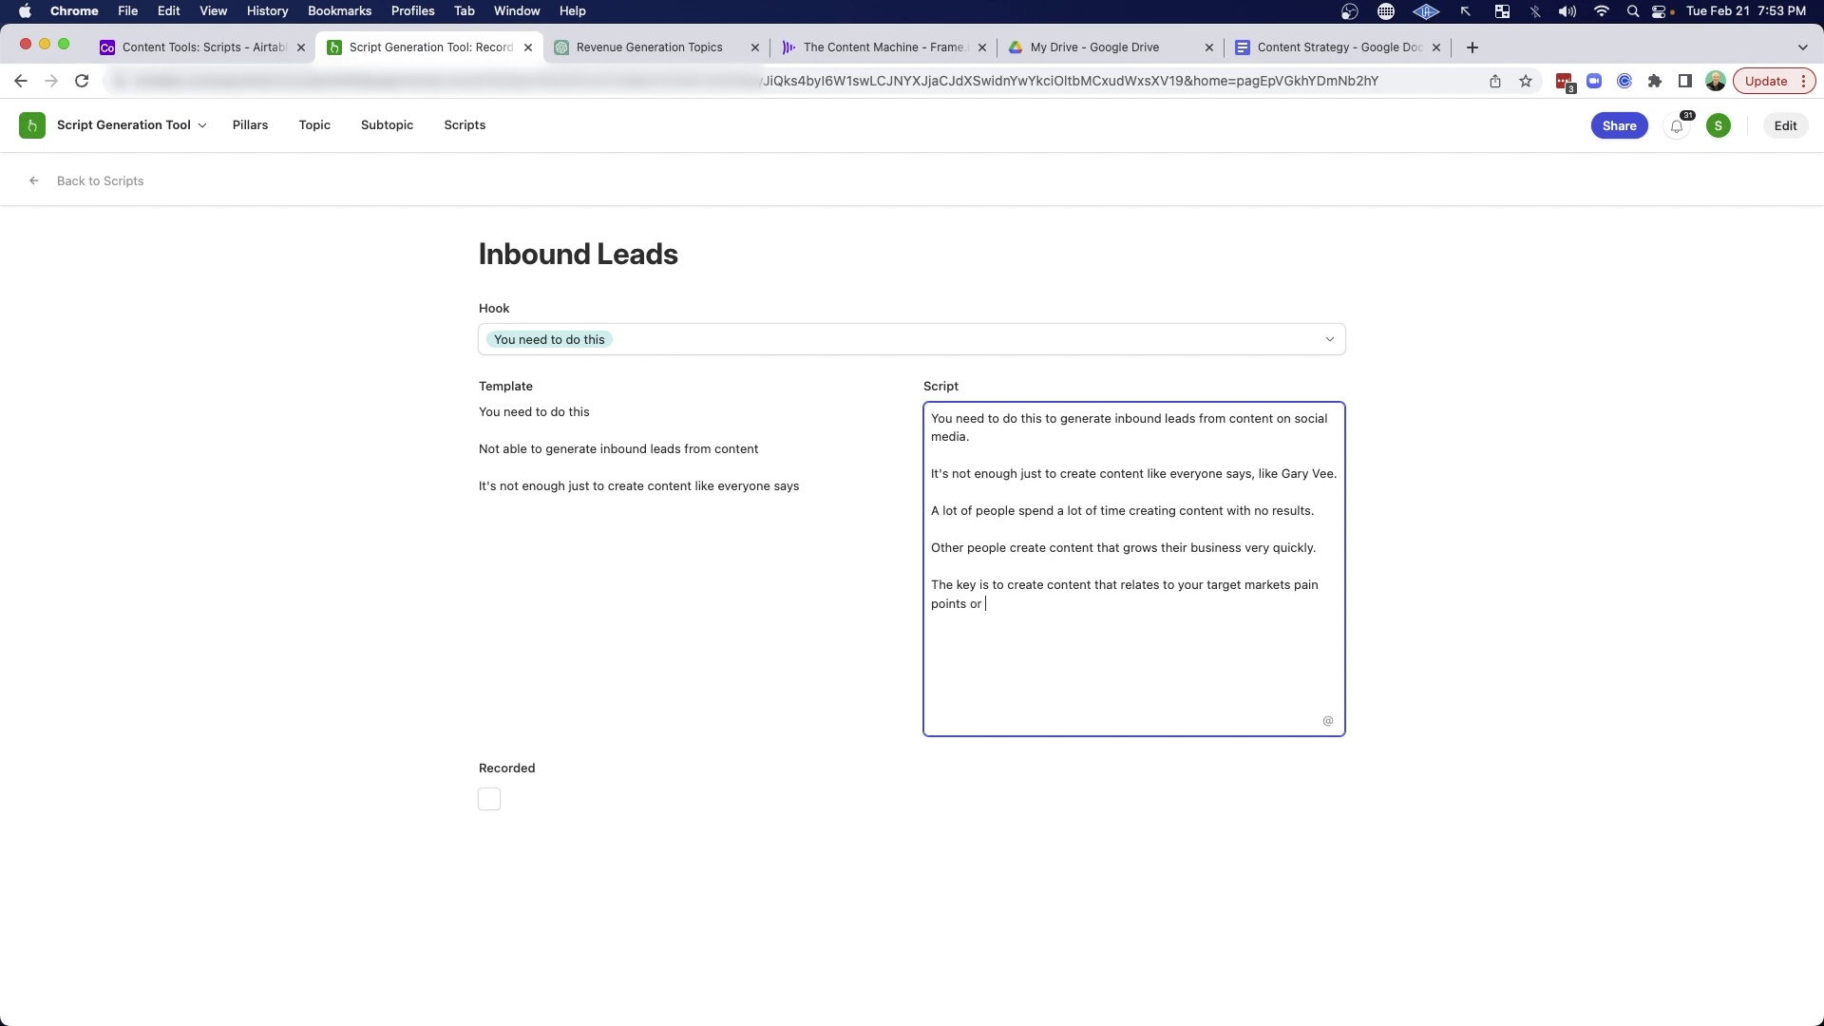
pyautogui.write('symptoms they are experiencing in day to')
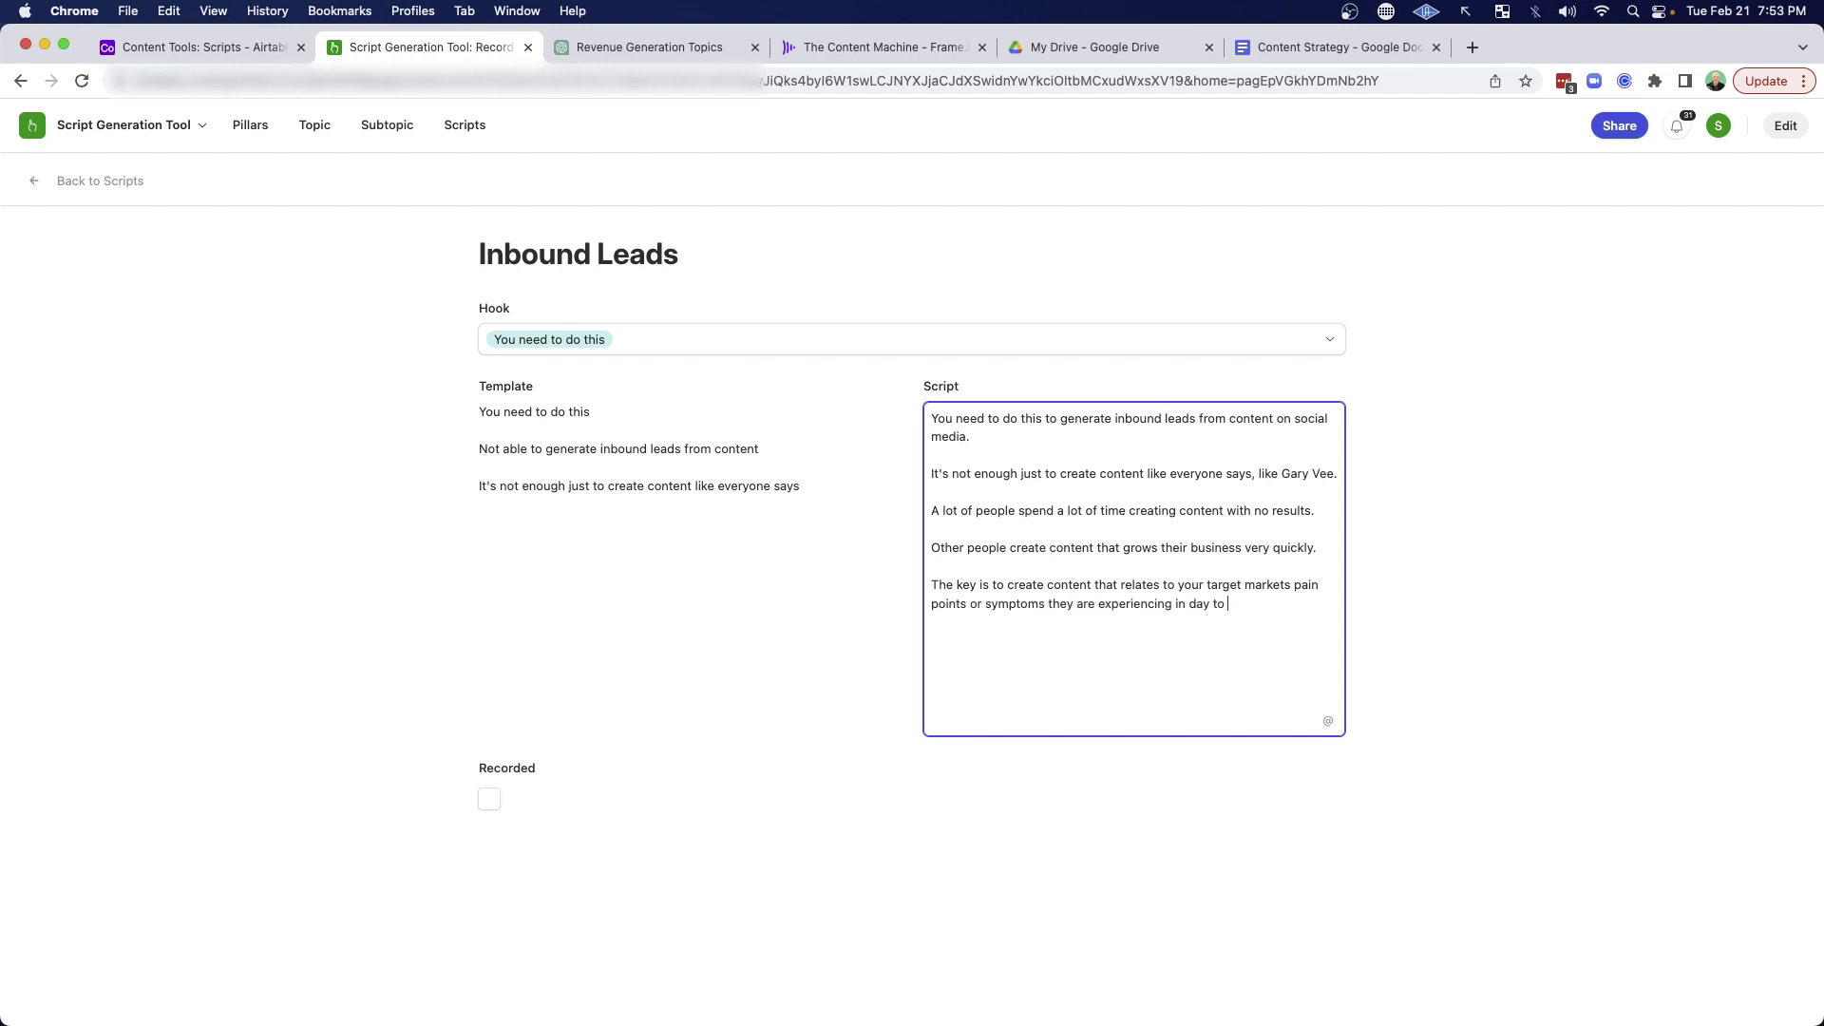
pyautogui.write(' day life.')
# Step: Add the closing how-to paragraph, correct its ending to 'information.', and review the script
pyautogui.press('Return')
pyautogui.press('Return')
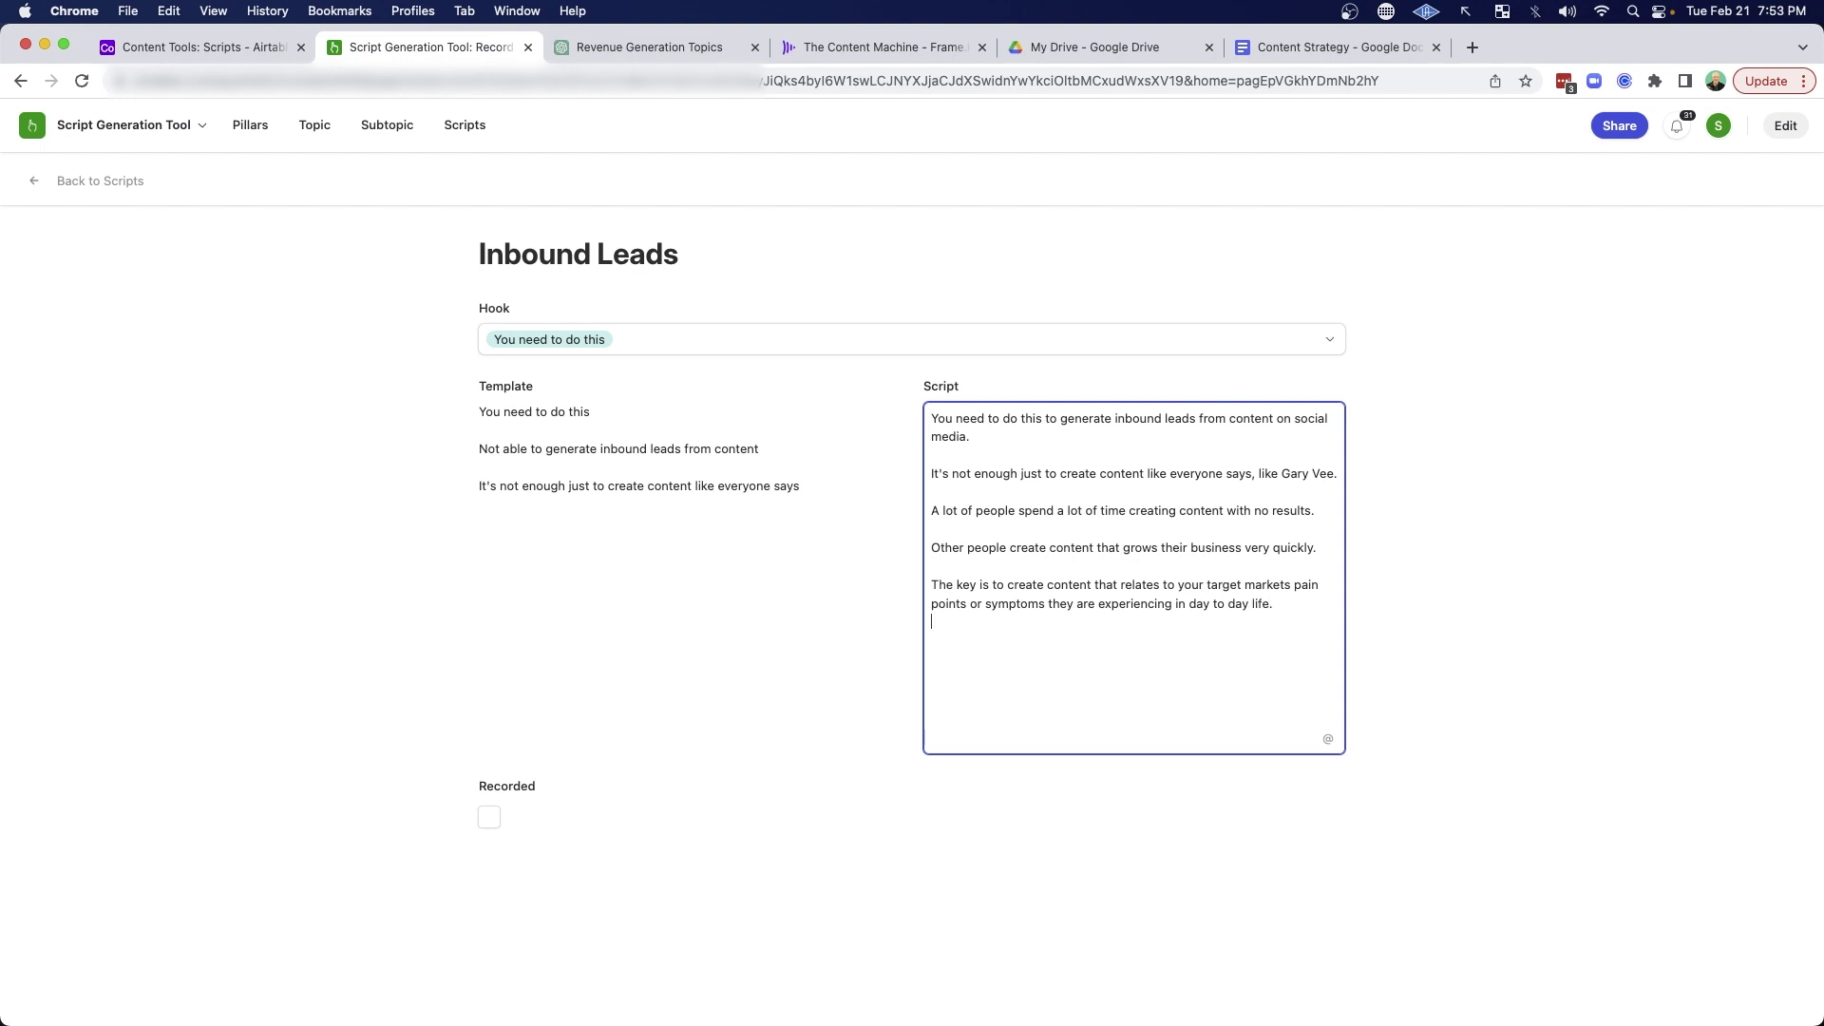
pyautogui.write('If you just create')
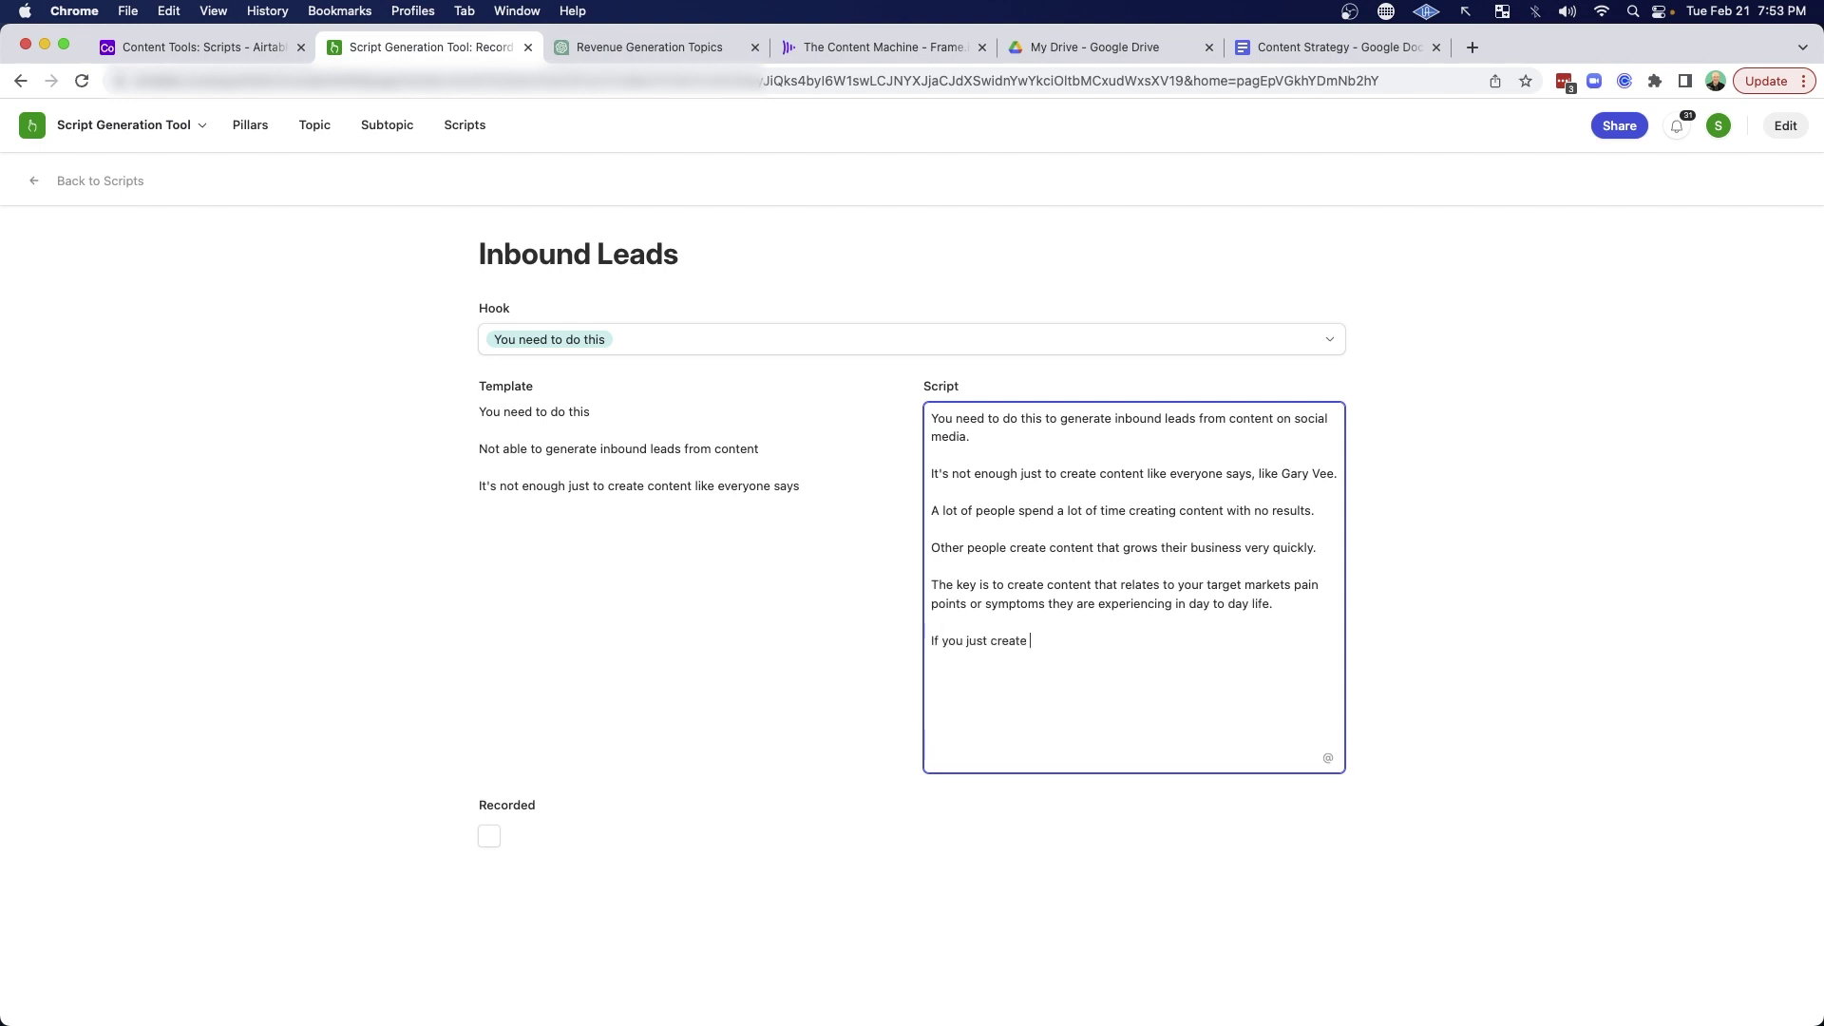
pyautogui.write(' how-to or tipc')
pyautogui.write(' and tricks content, it wo')
pyautogui.write('nt lead to re')
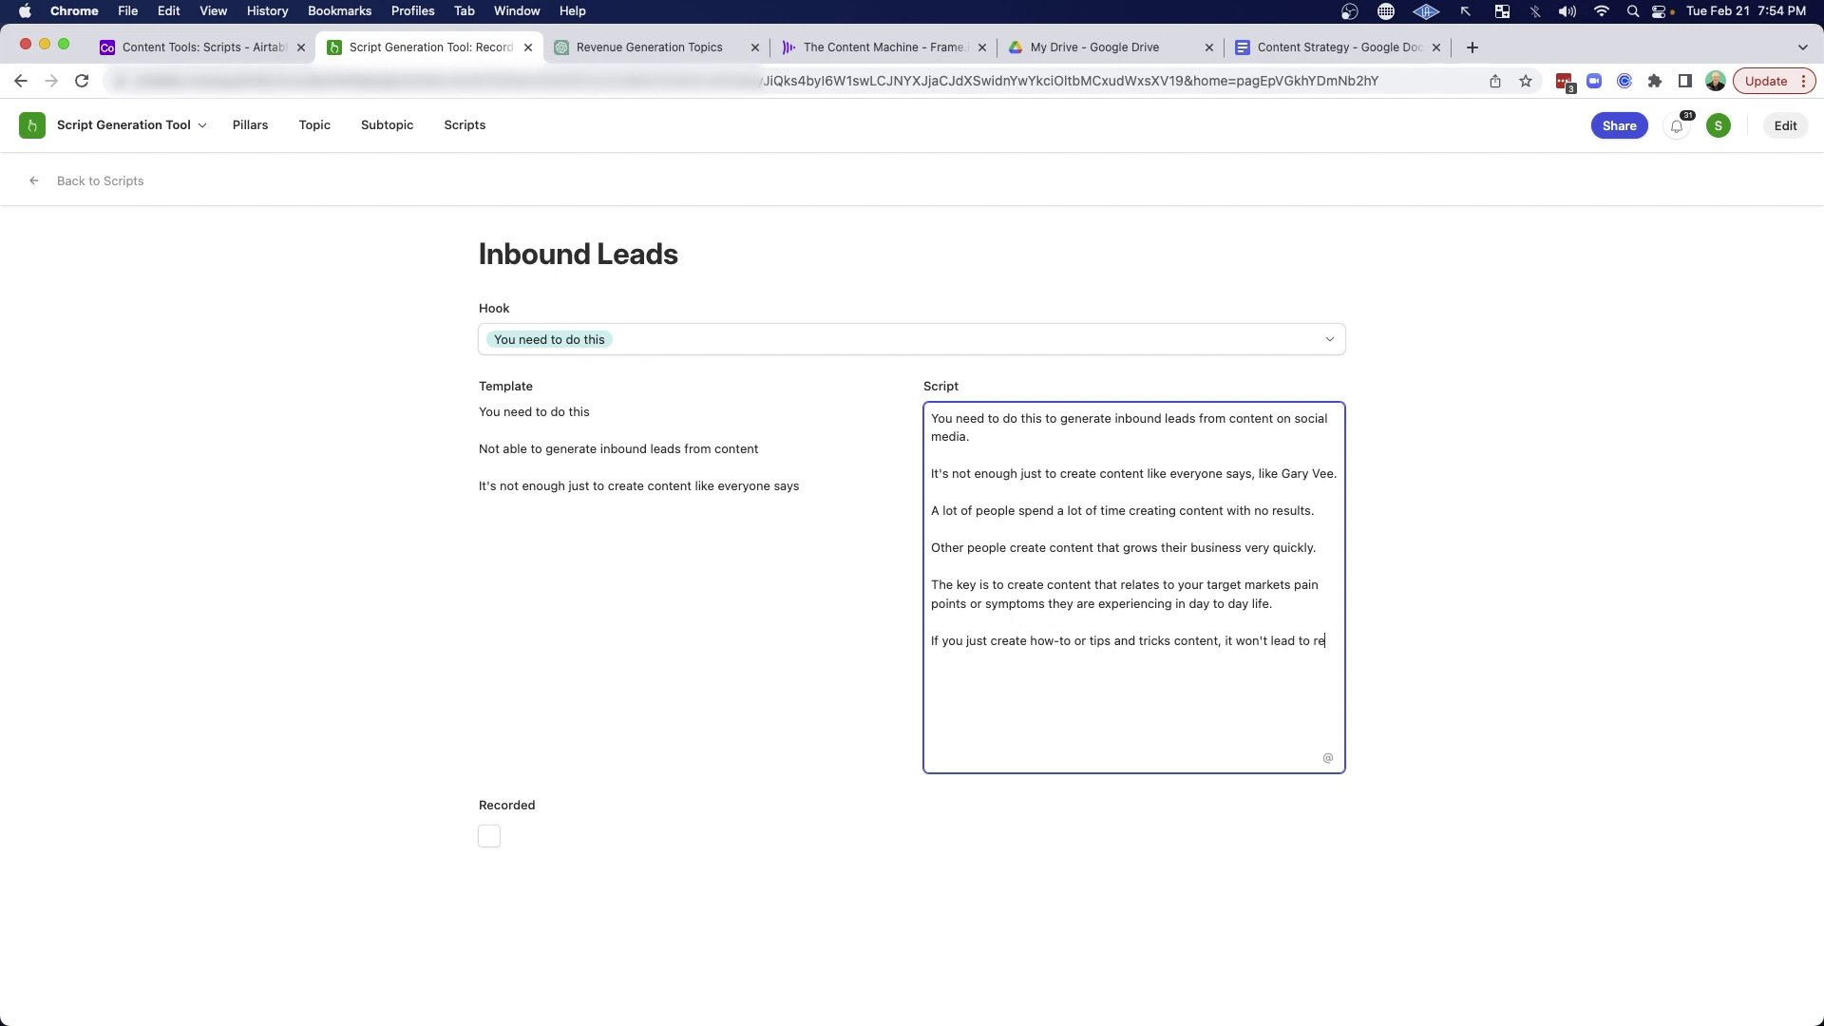
pyautogui.write('venue because your ')
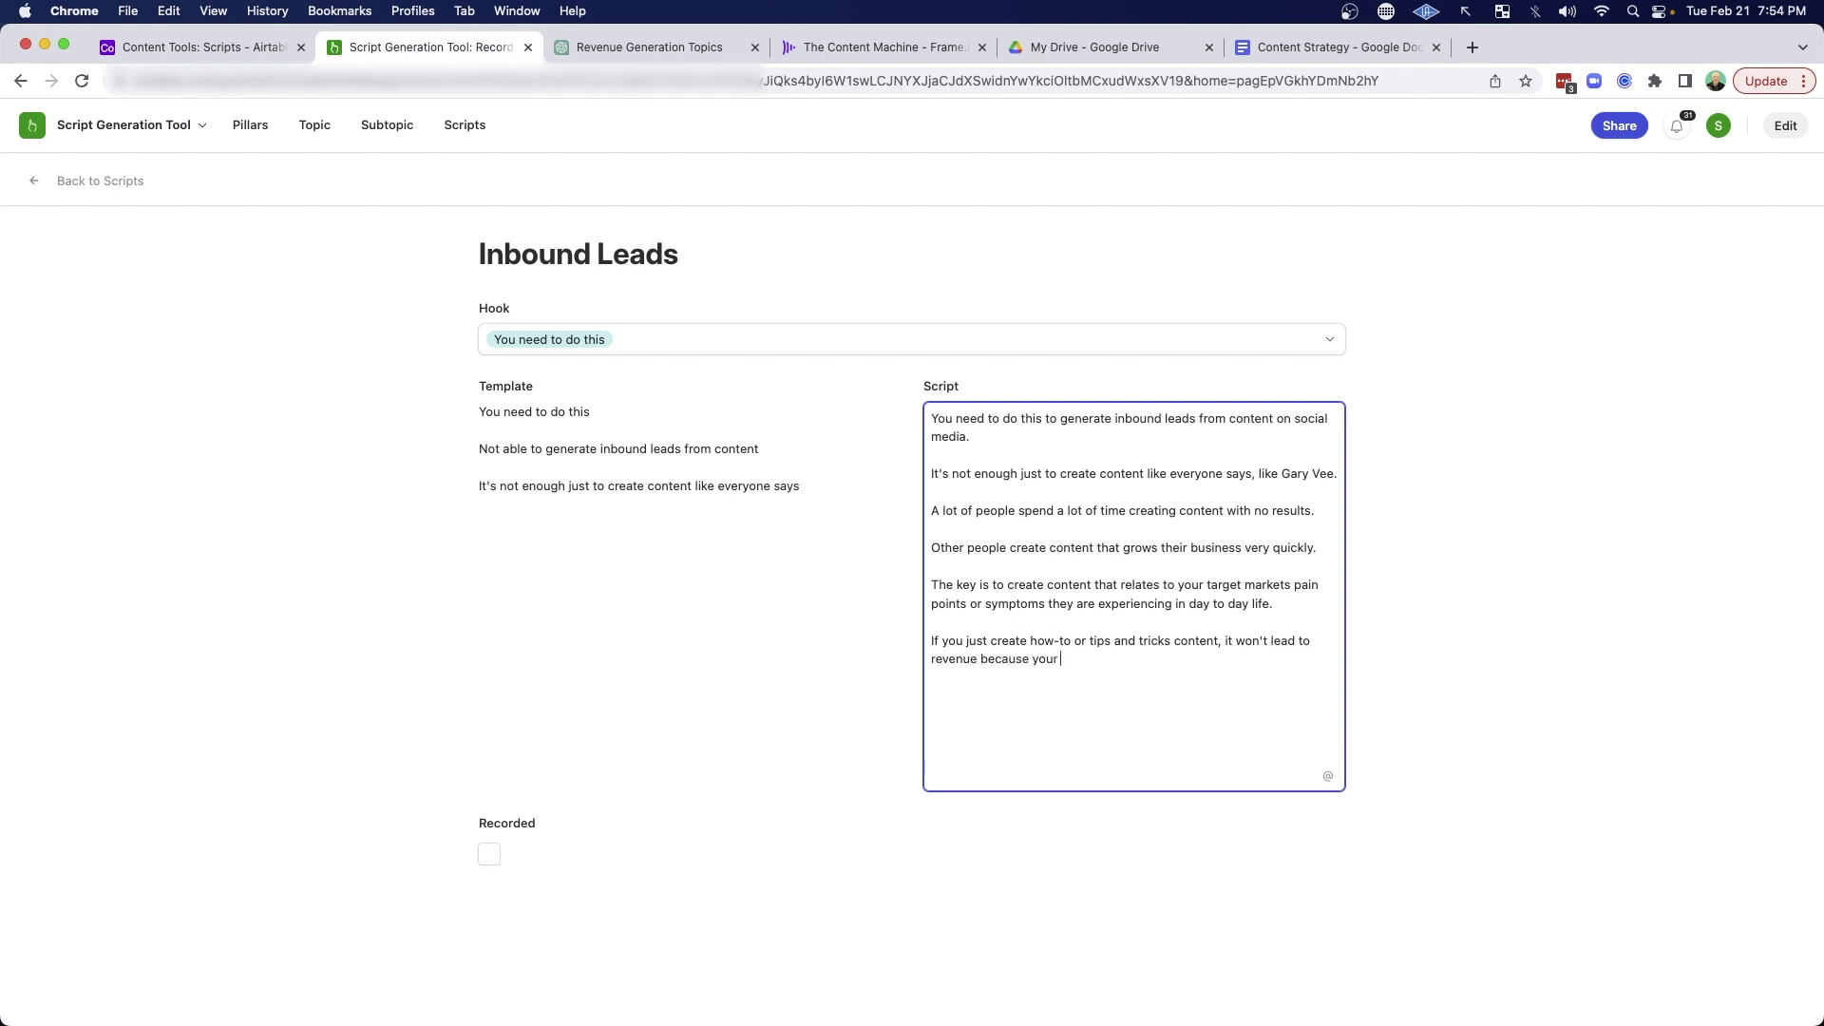
pyautogui.write("target market doesn't yet know they need that infrat")
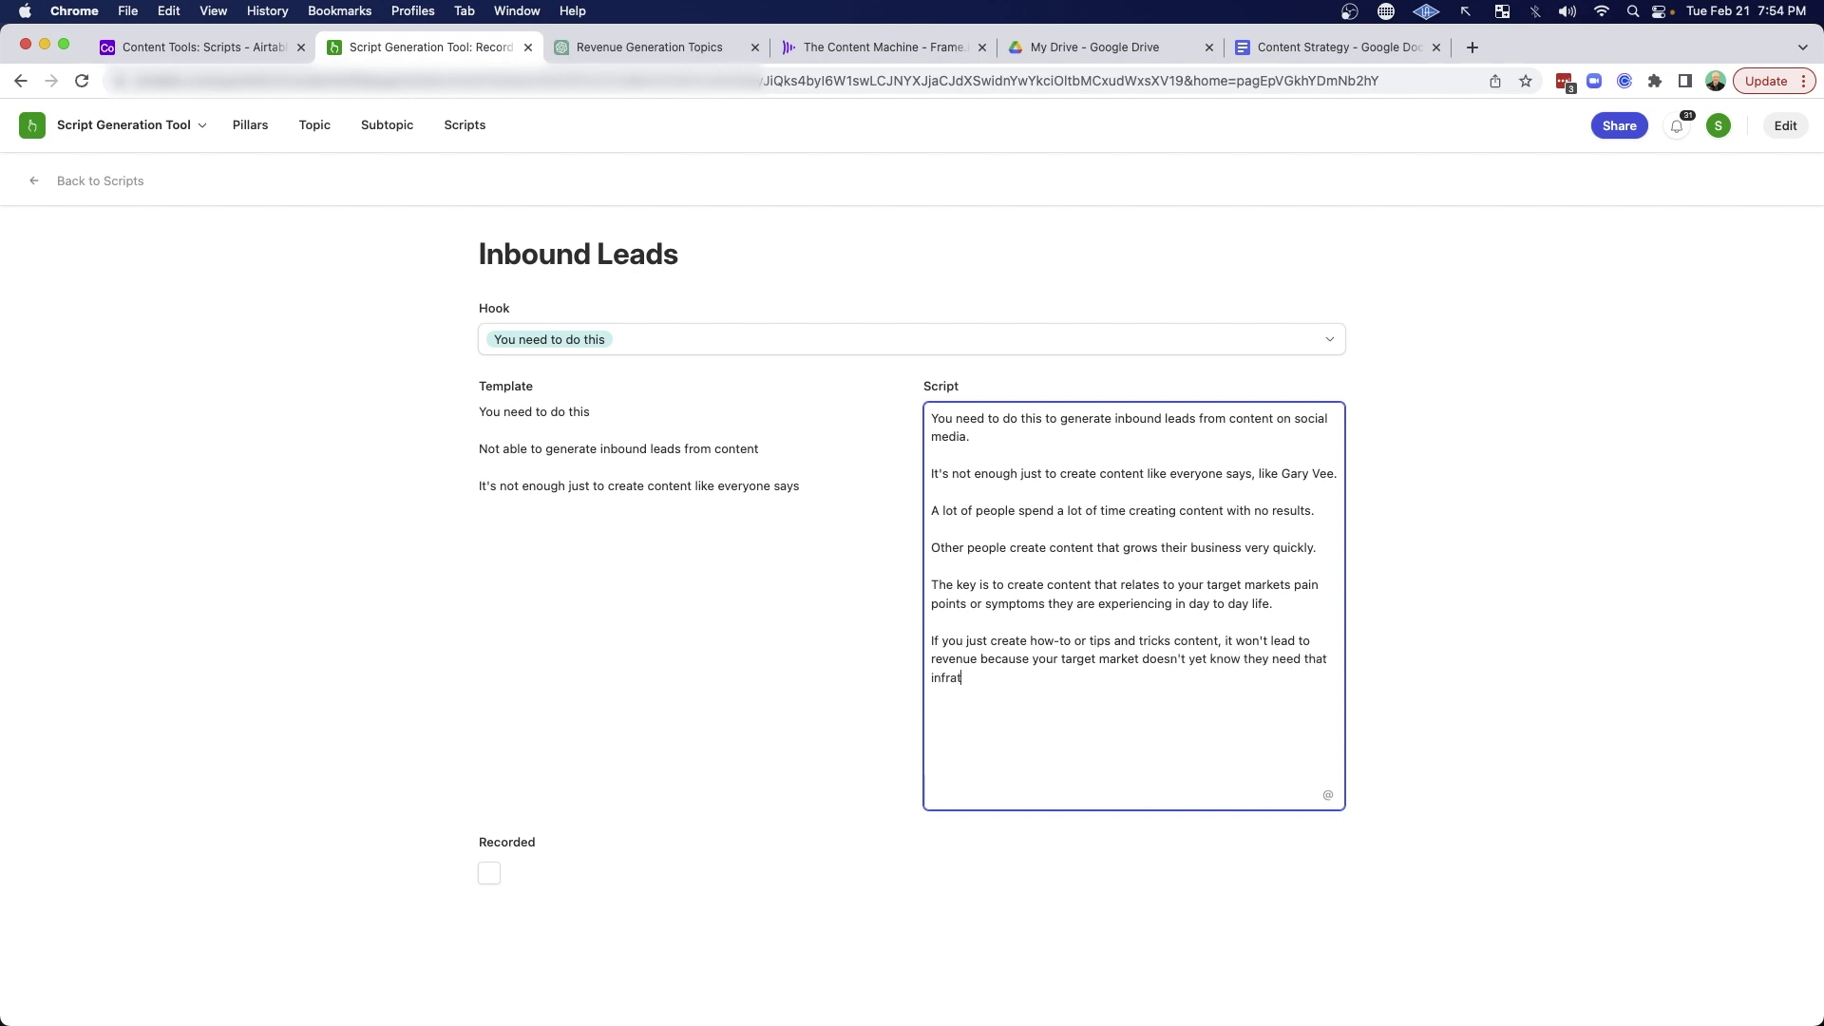
pyautogui.press('BackSpace')
pyautogui.press('BackSpace')
pyautogui.press('BackSpace')
pyautogui.write('ormation.')
pyautogui.moveTo(1005, 680); pyautogui.dragTo(938, 418)
pyautogui.click(1022, 448)
pyautogui.moveTo(1031, 682); pyautogui.dragTo(926, 418)
pyautogui.click(1007, 428)
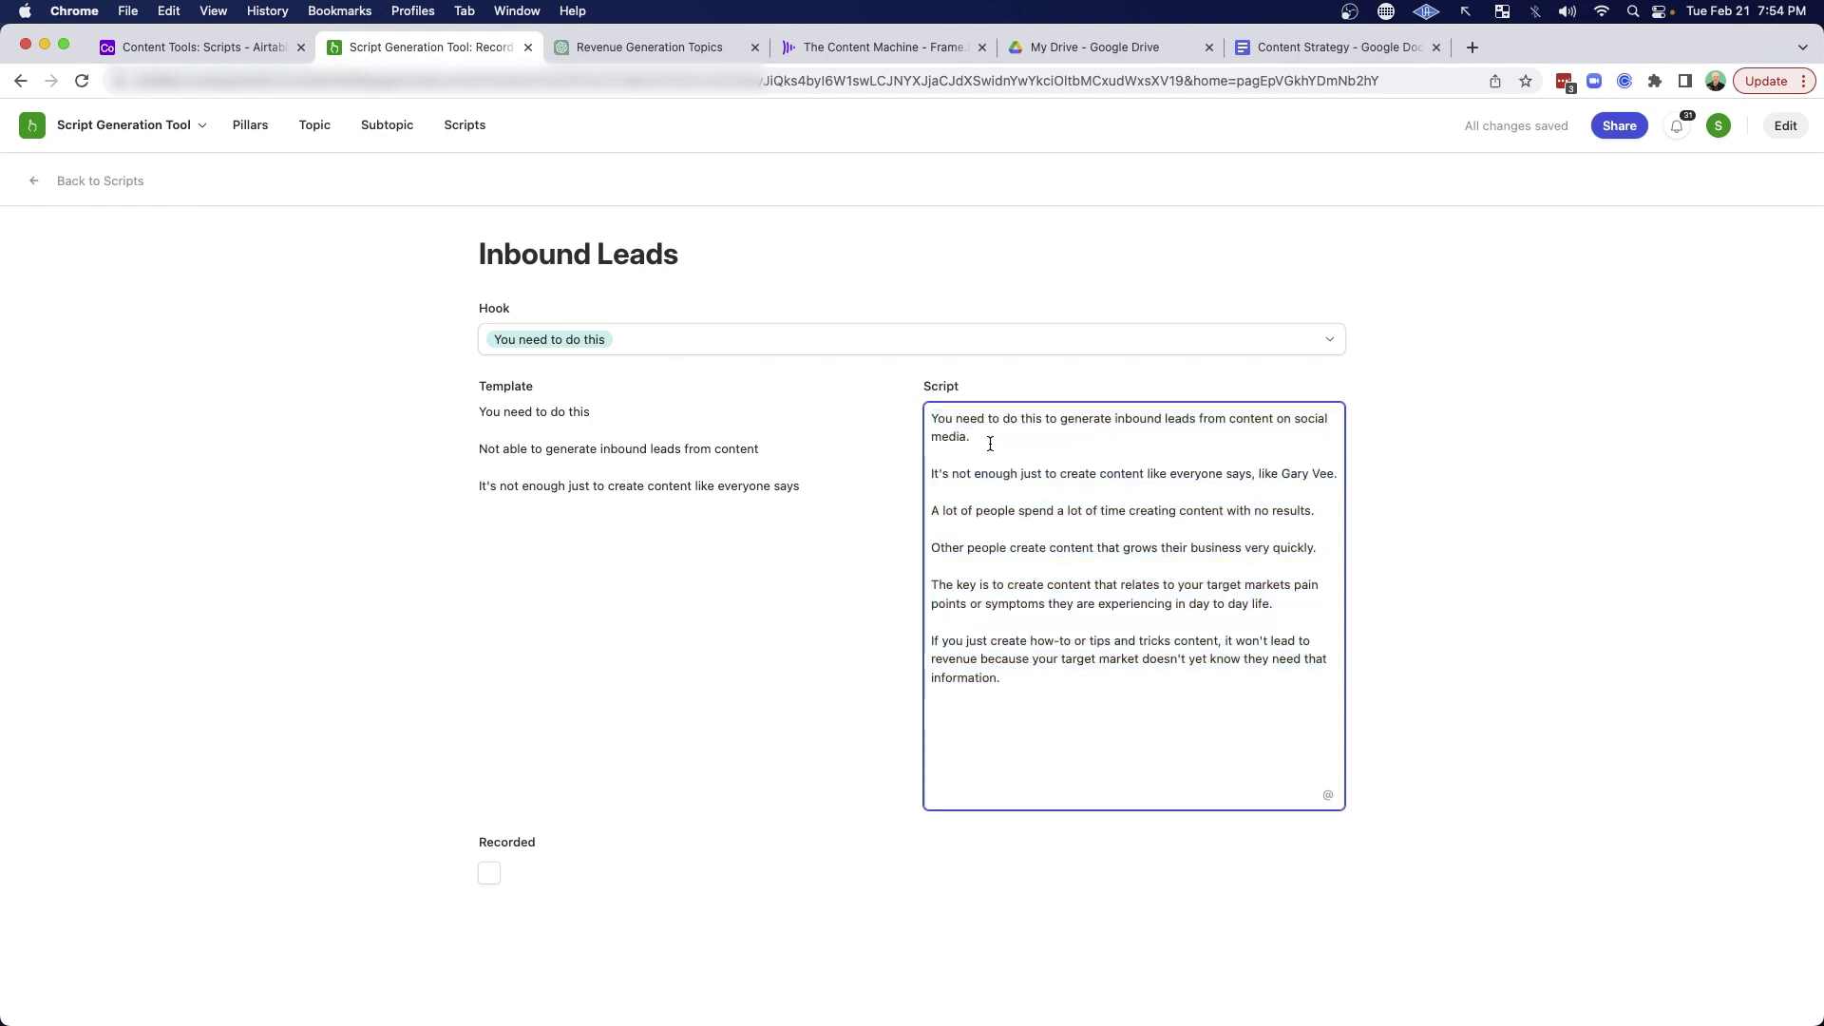
pyautogui.moveTo(985, 439); pyautogui.dragTo(918, 421)
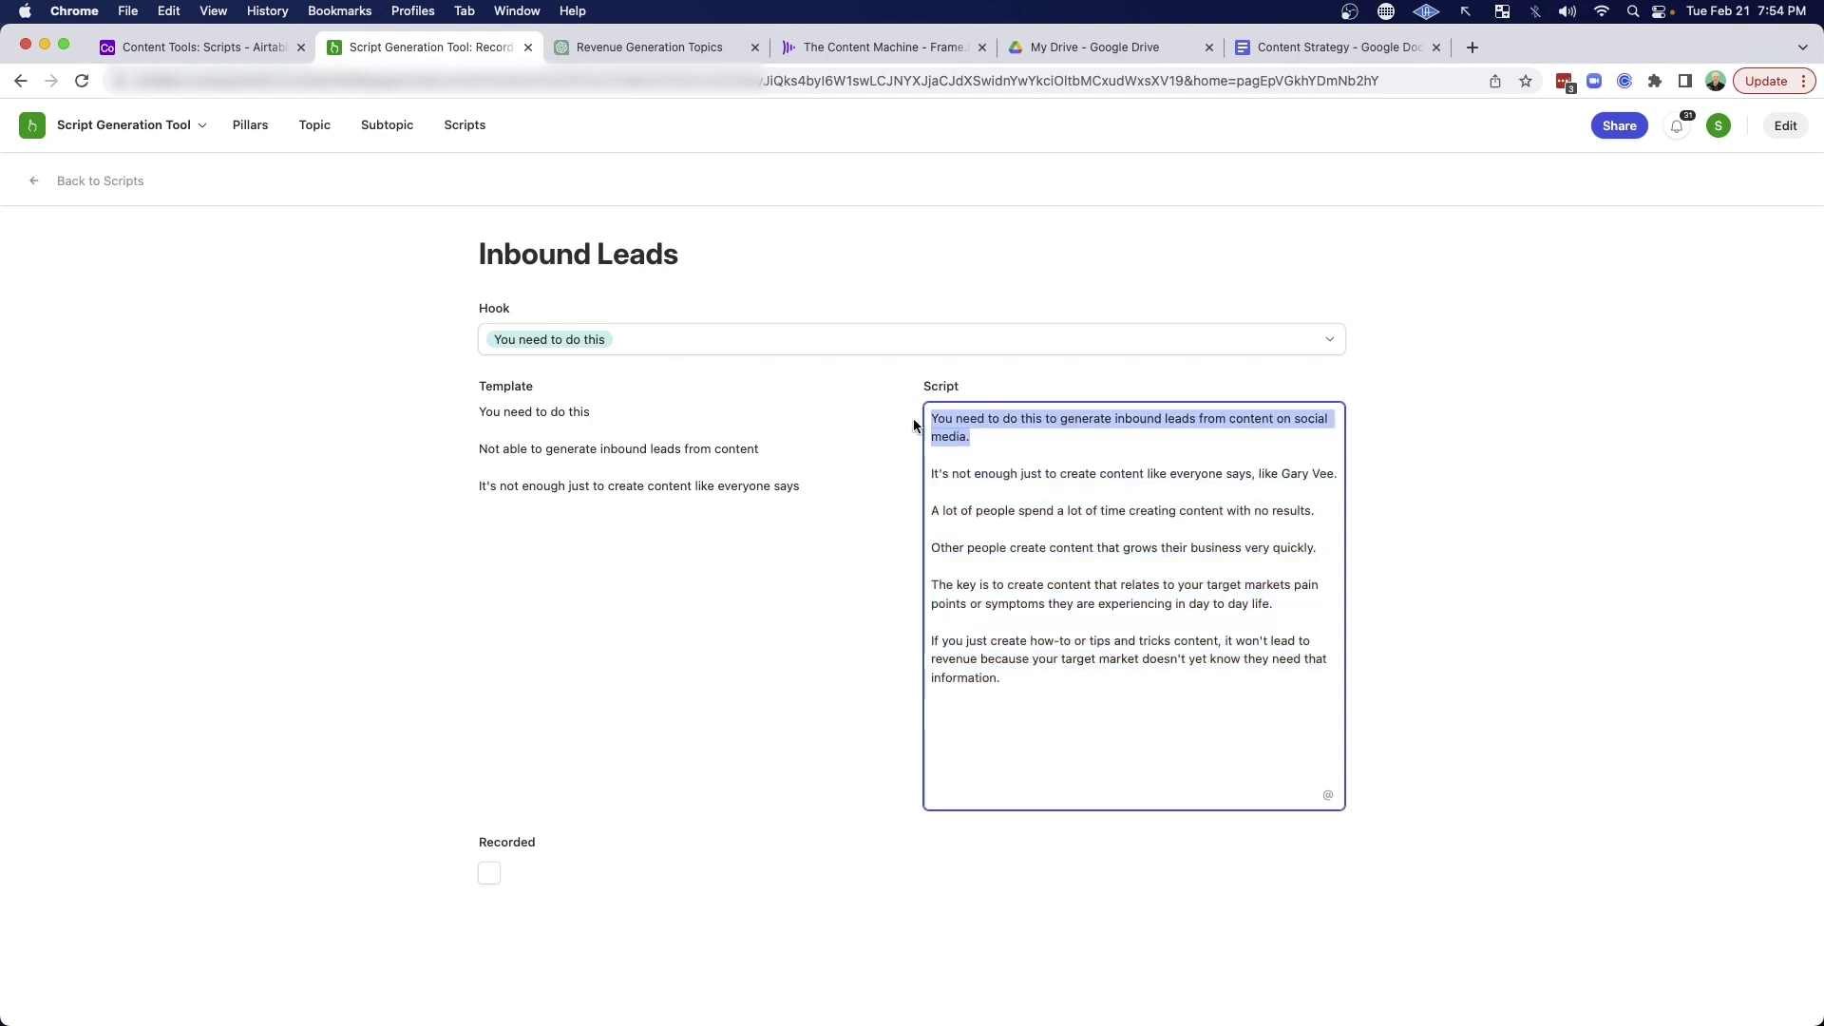
pyautogui.click(996, 453)
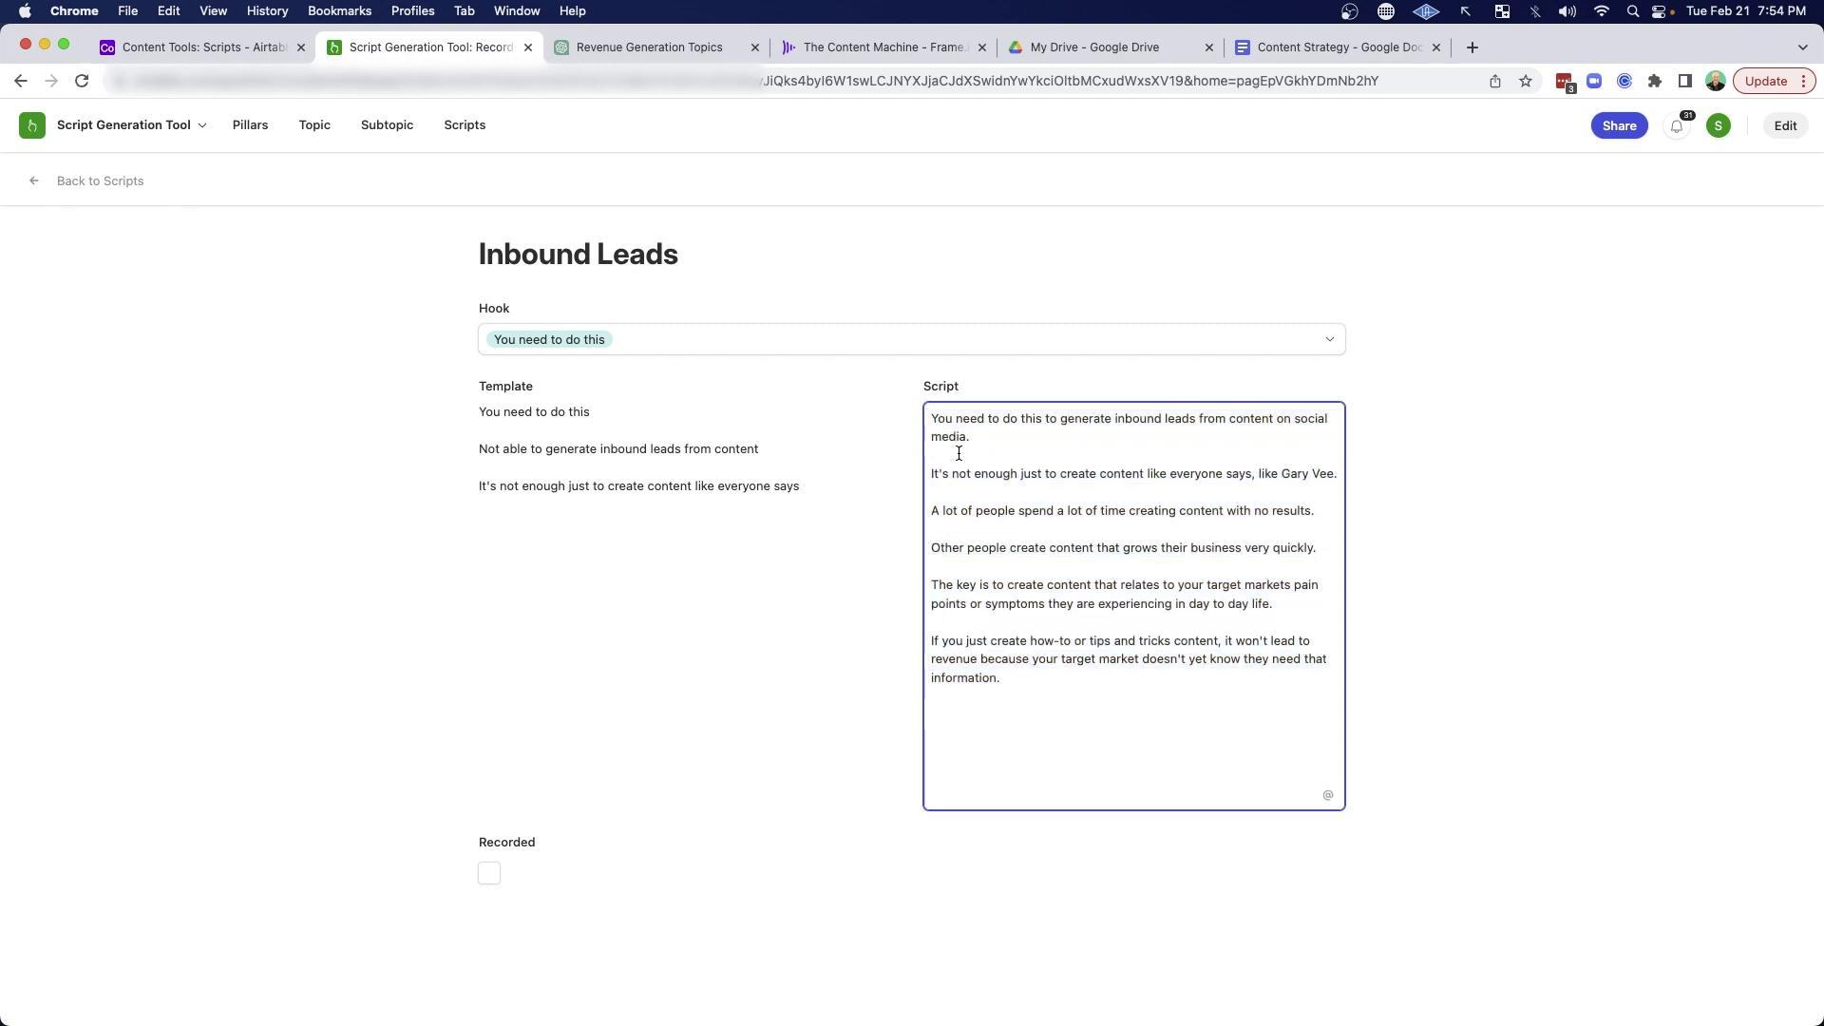
pyautogui.click(12, 233)
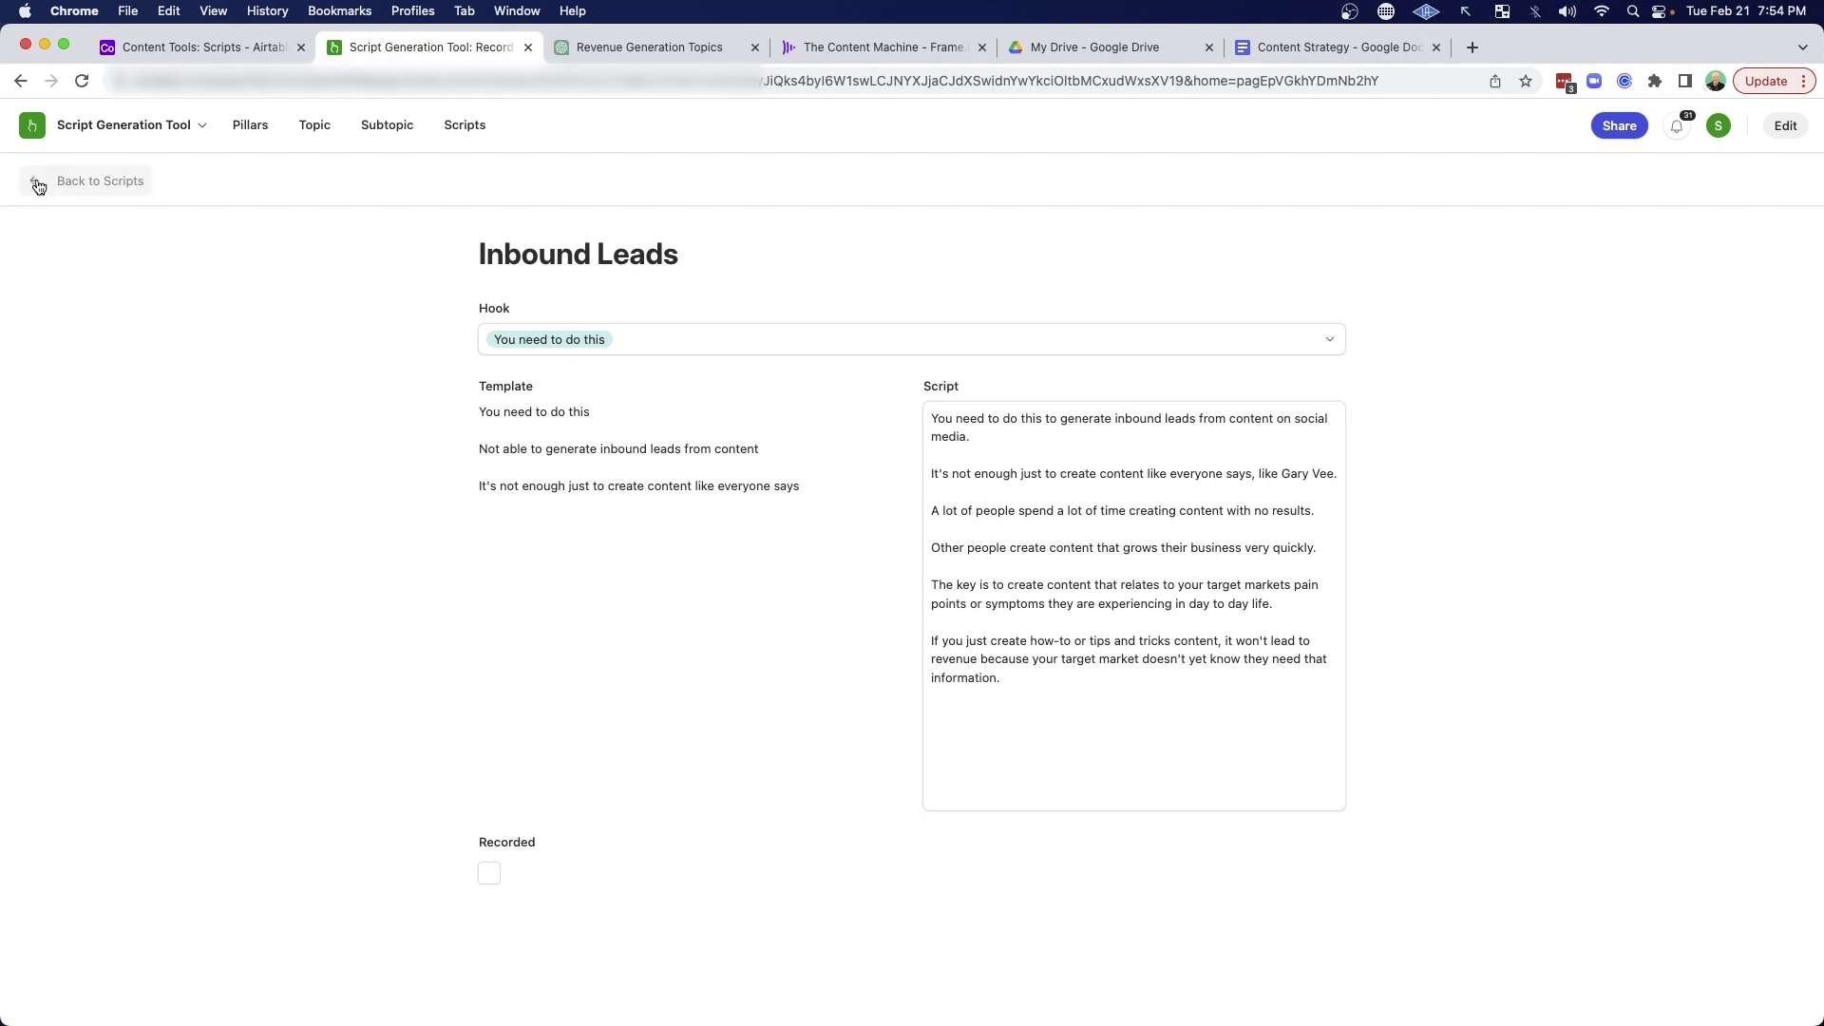
pyautogui.click(38, 186)
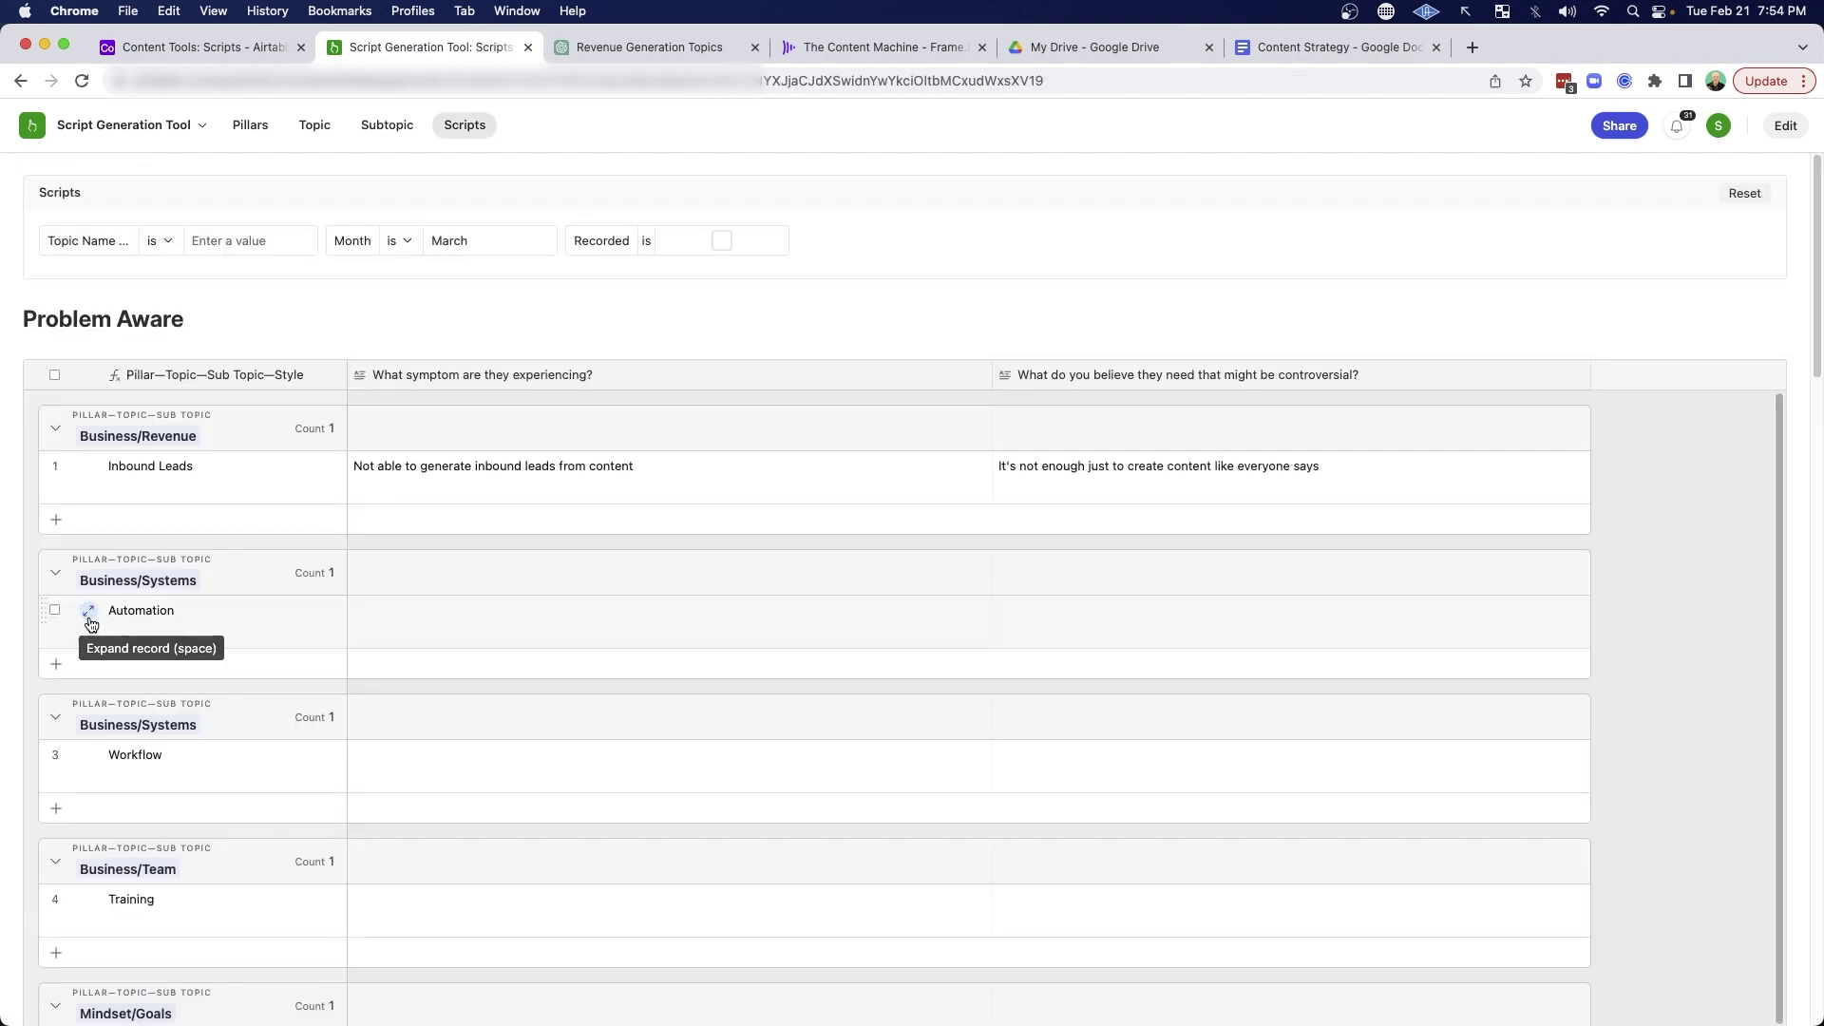
pyautogui.click(89, 612)
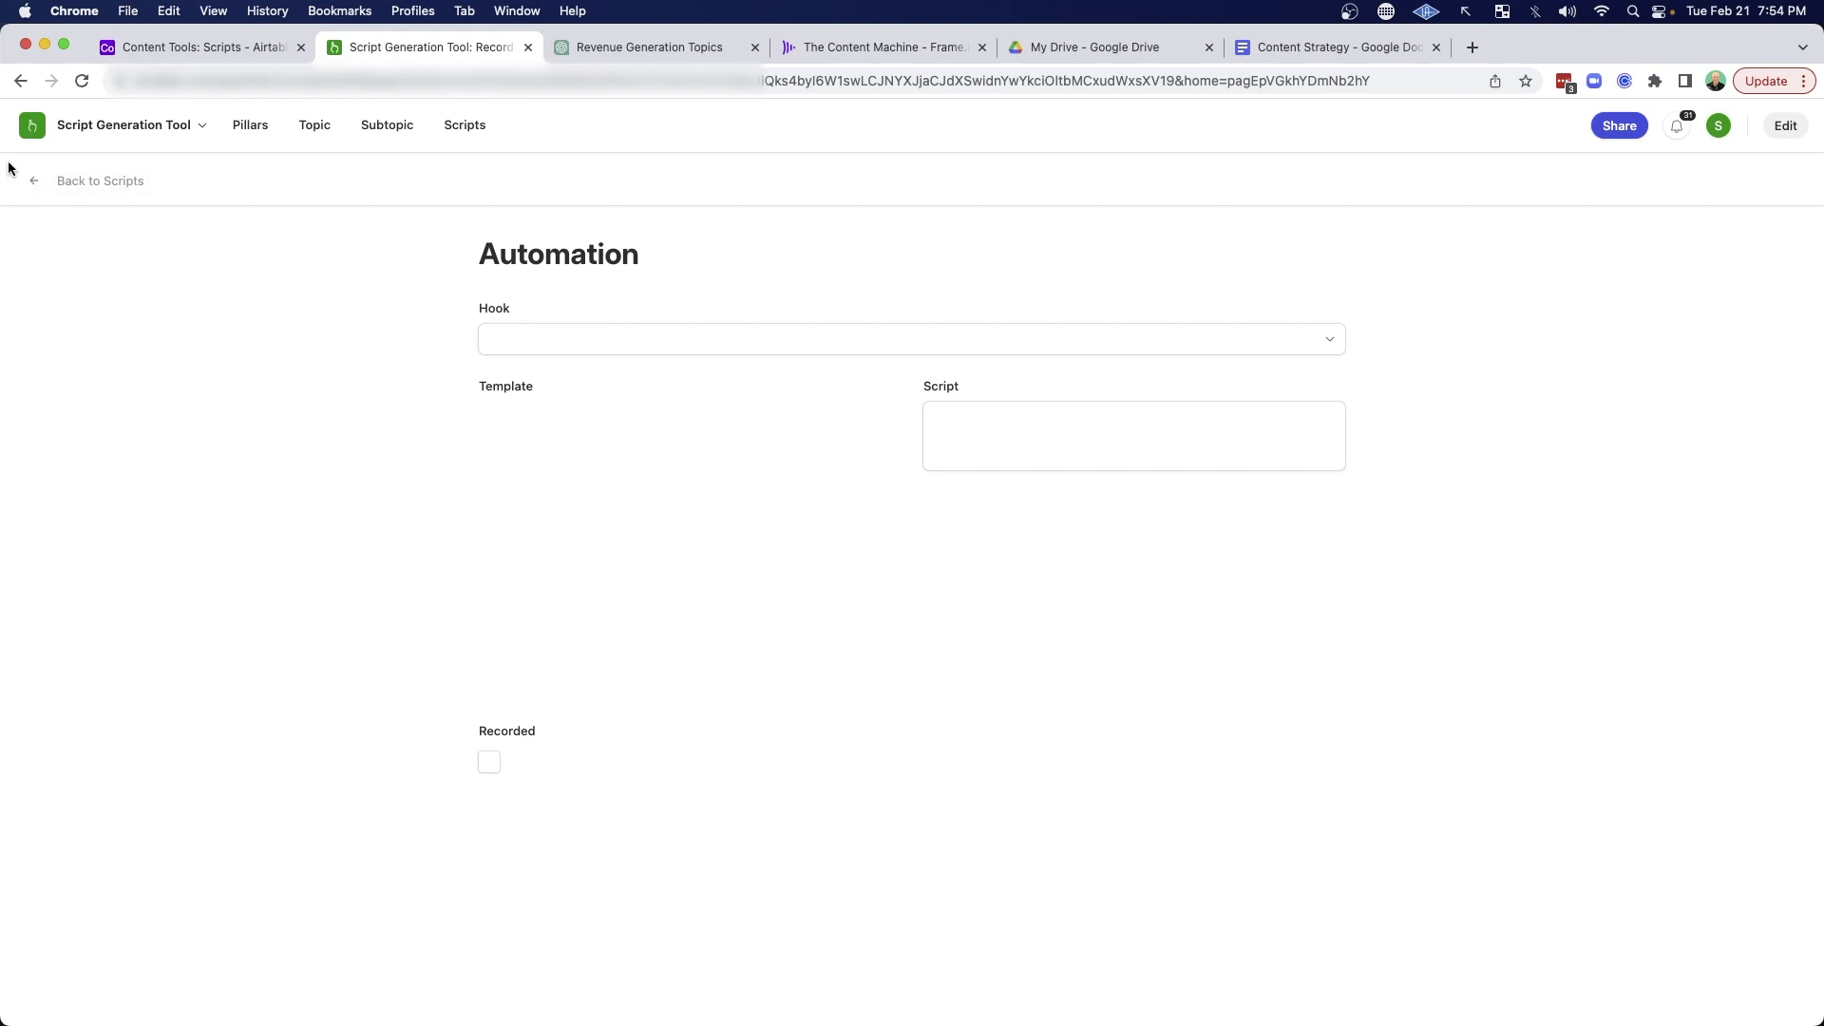
pyautogui.click(32, 181)
pyautogui.scroll(-3, 584, 635)
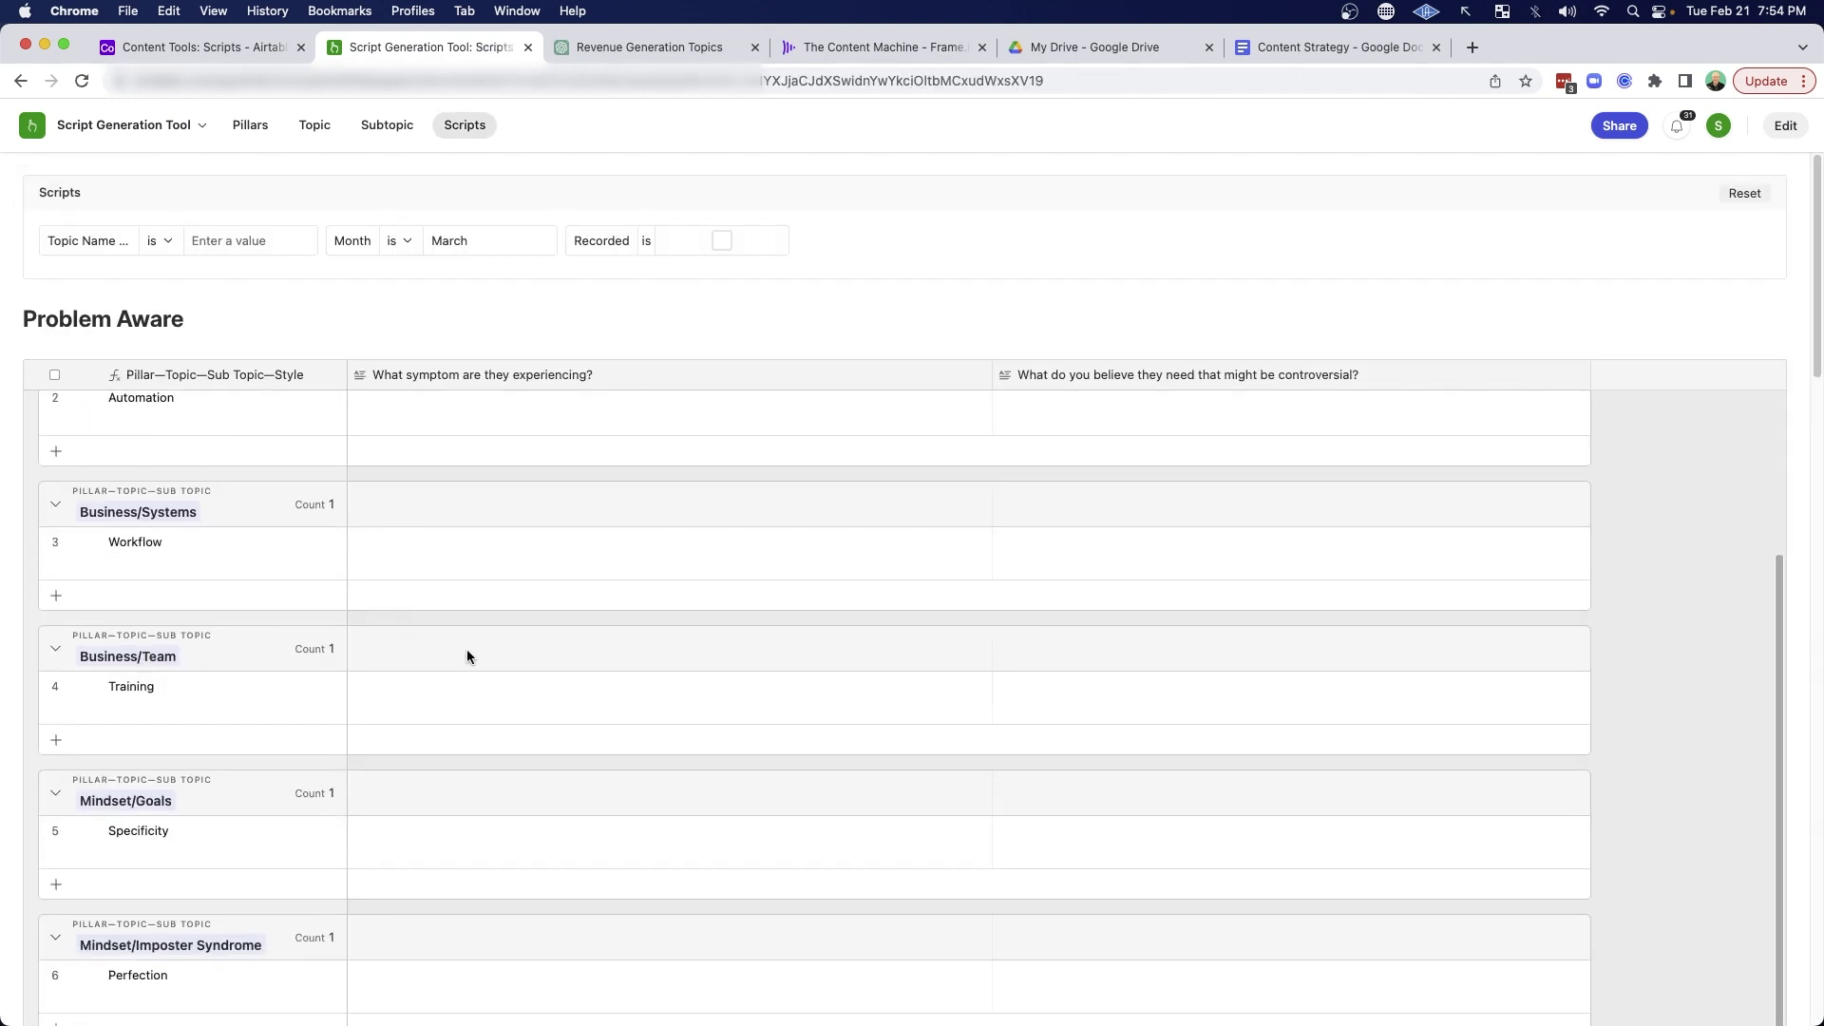
pyautogui.scroll(3, 267, 544)
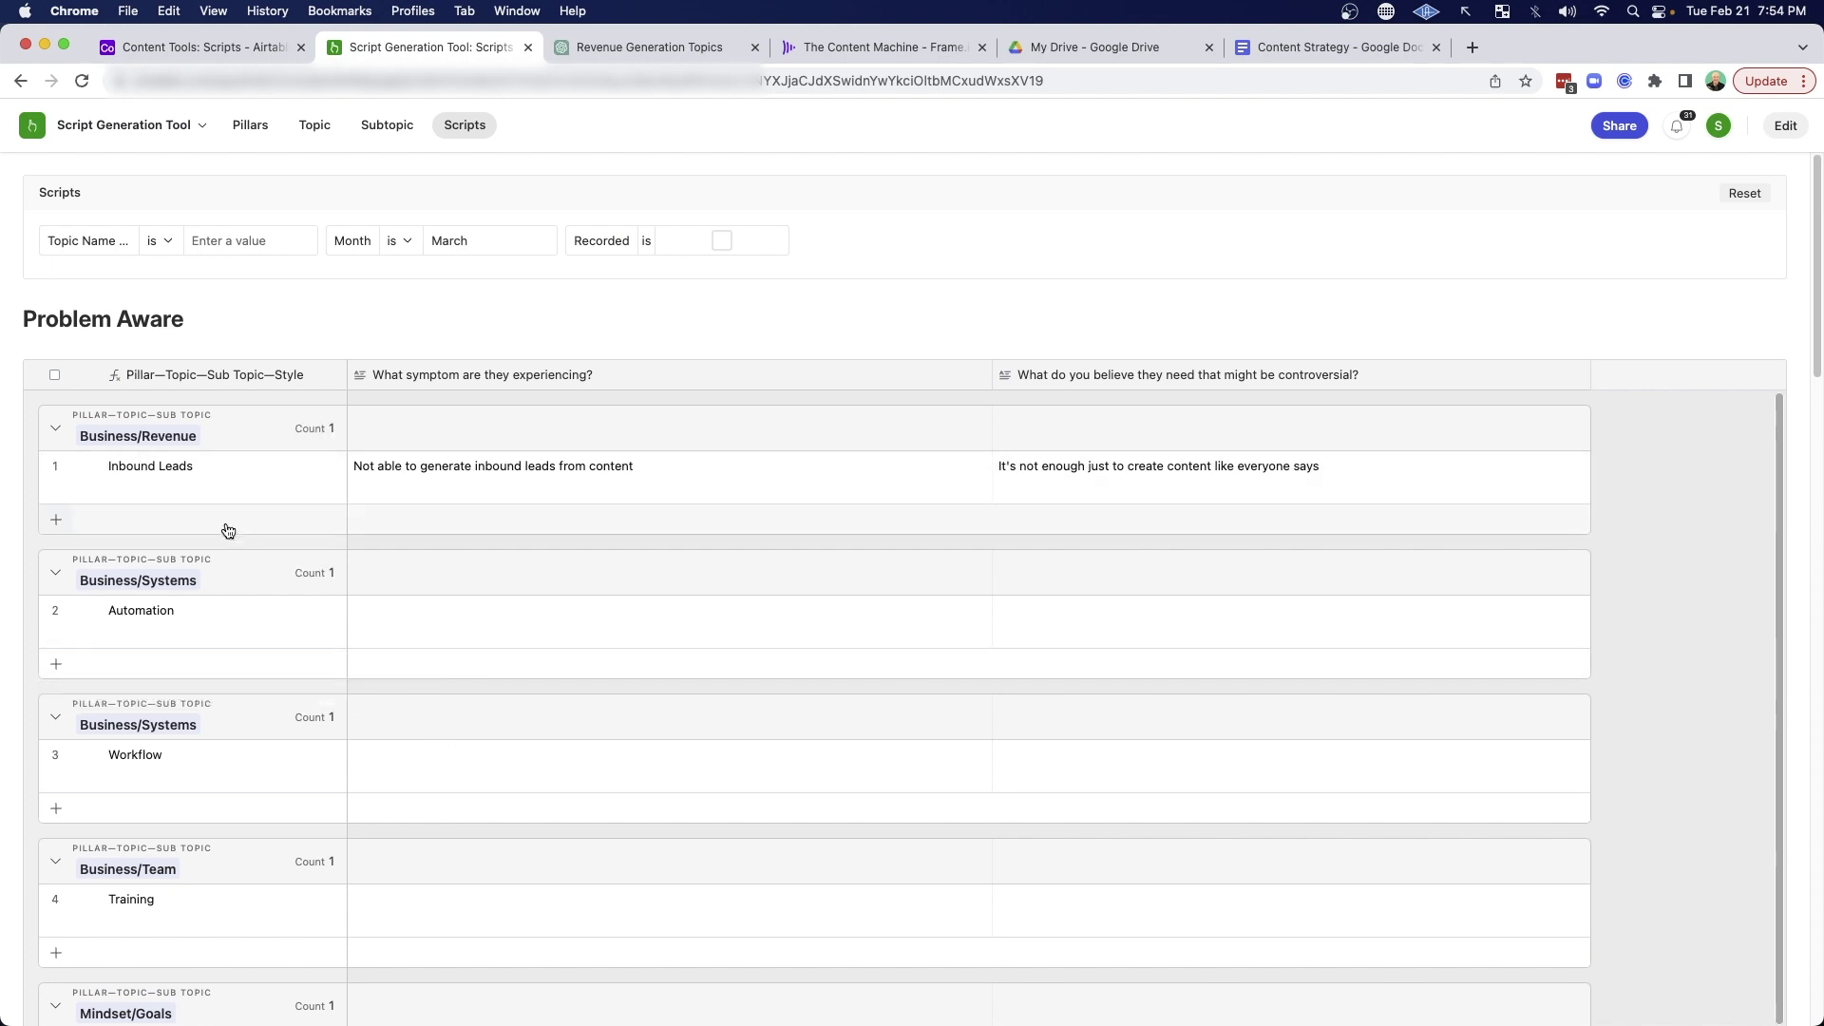
pyautogui.click(89, 471)
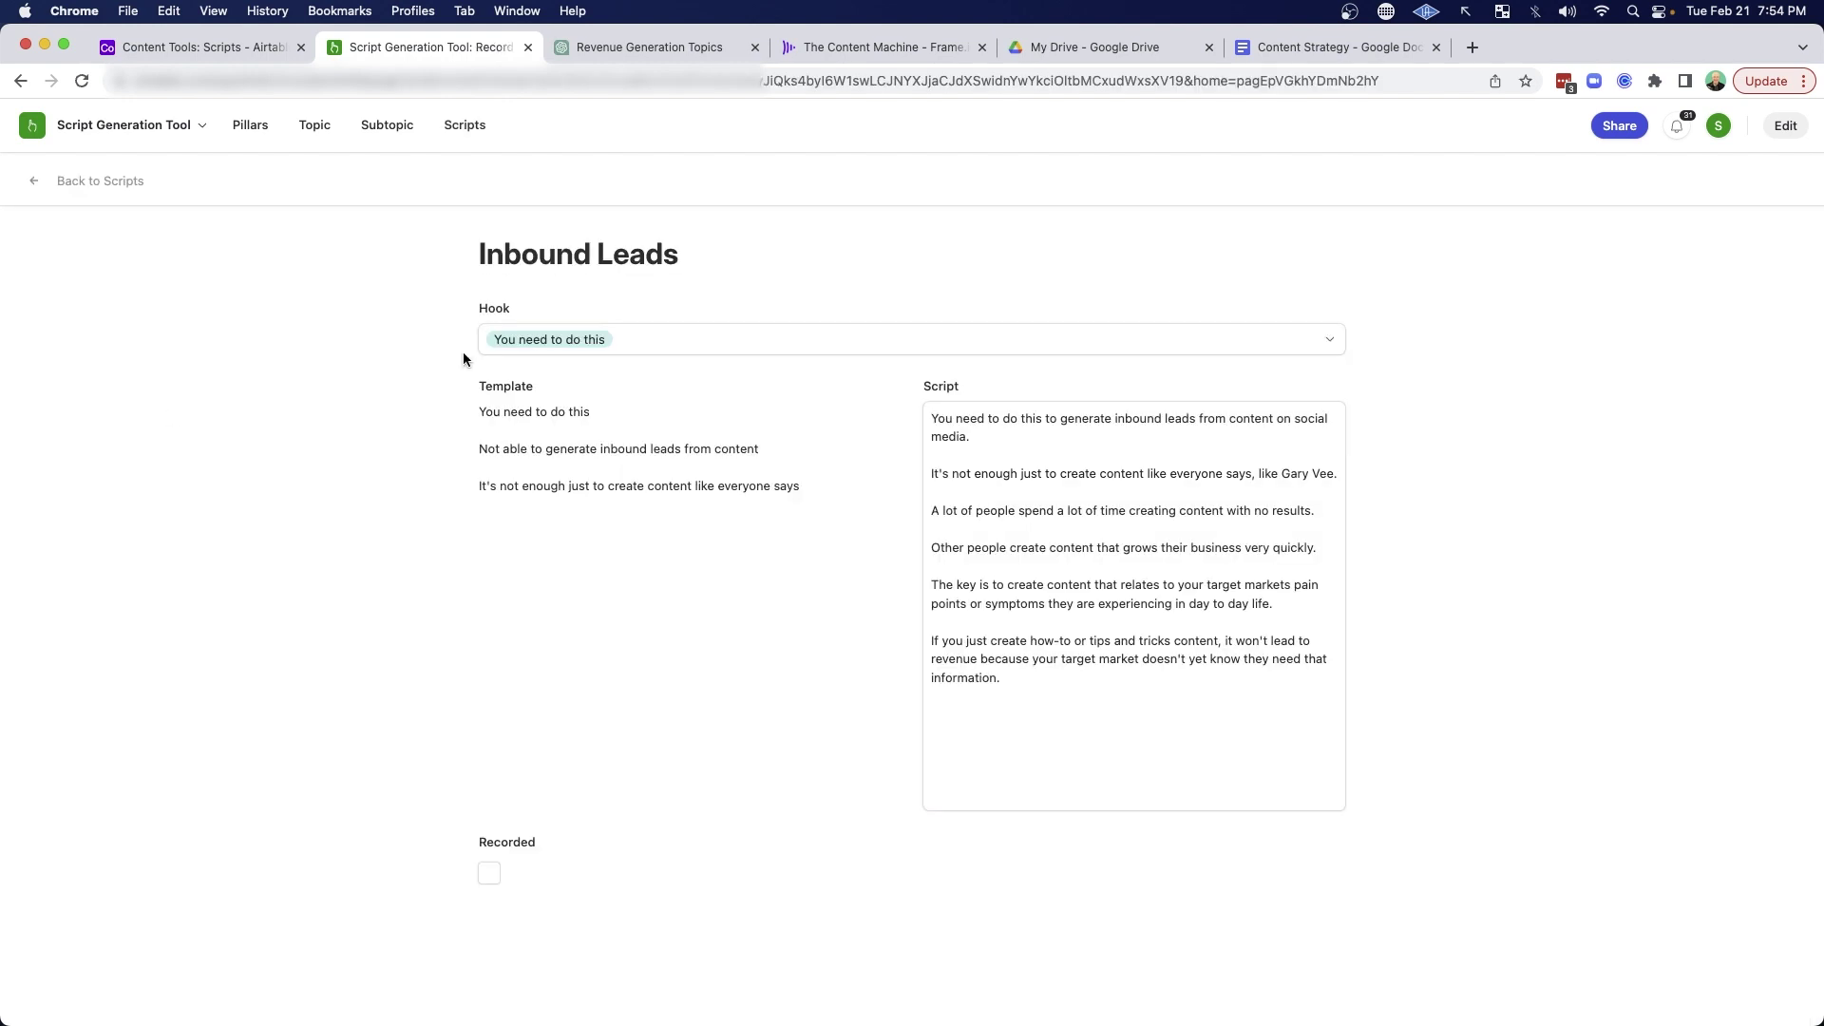
# Step: Tick Recorded on Inbound Leads, then confirm it left the March Scripts list
pyautogui.click(490, 877)
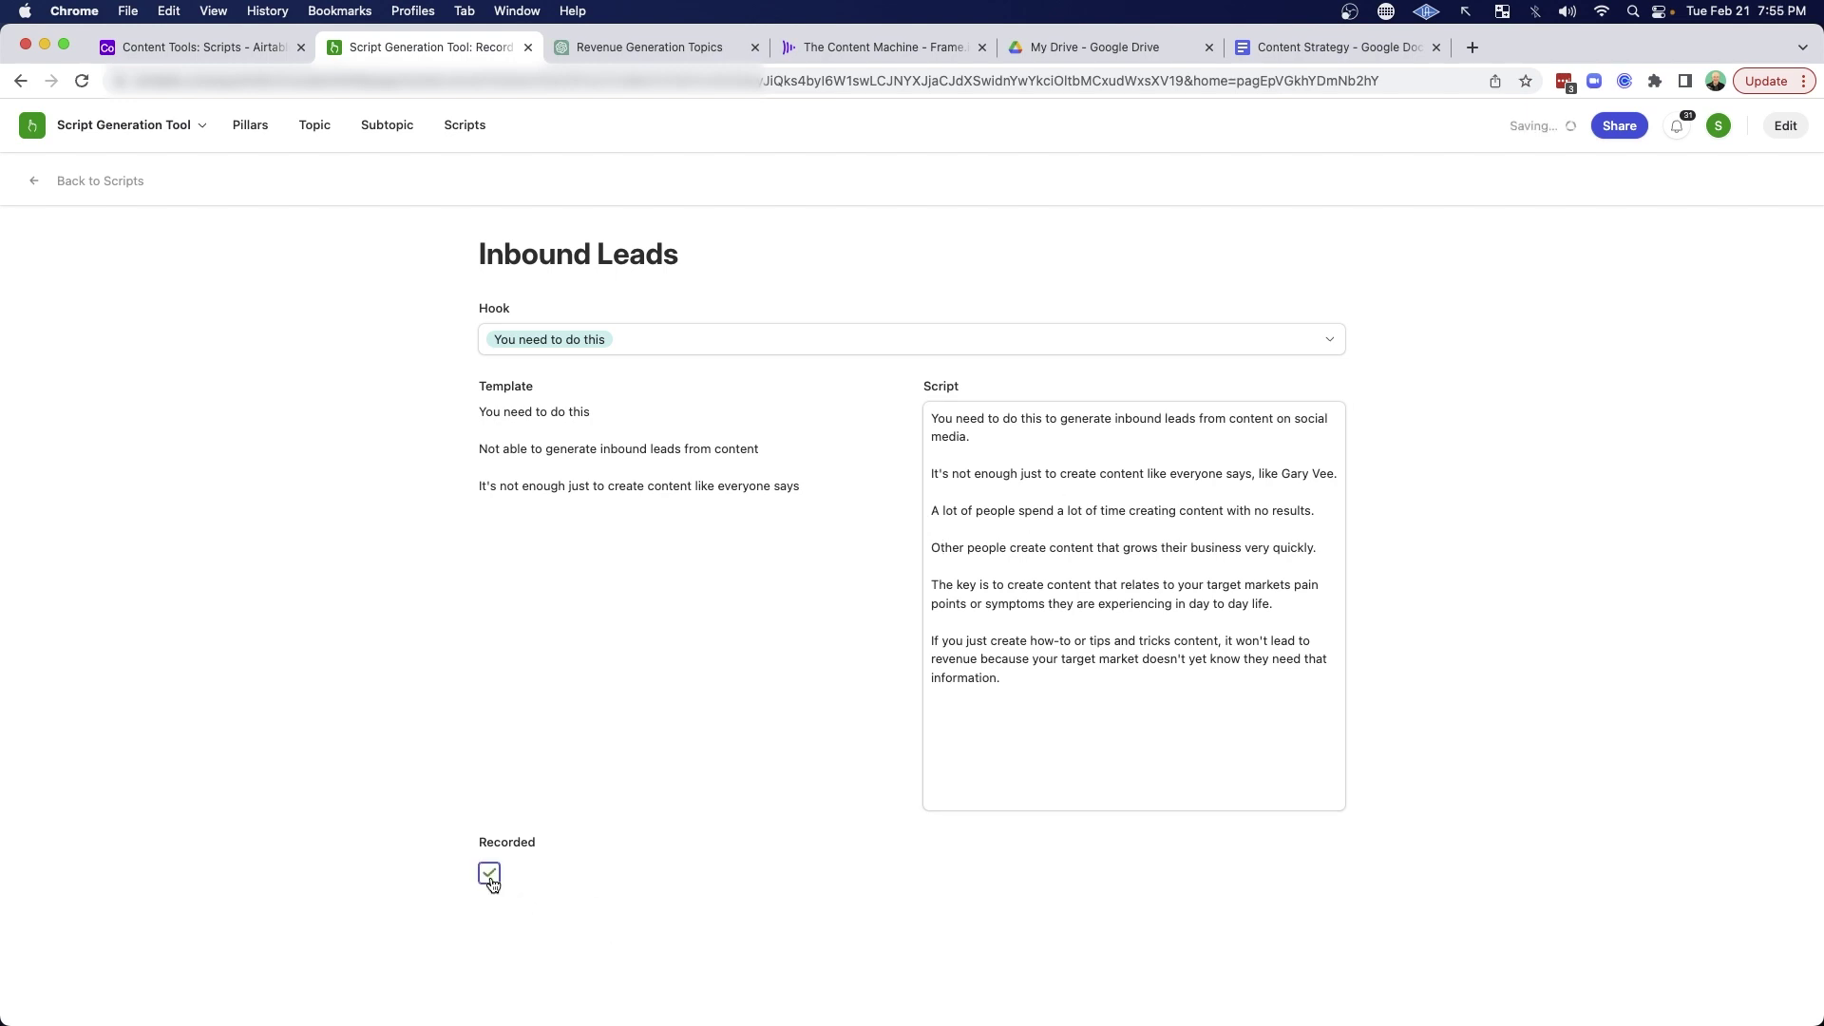
pyautogui.click(36, 183)
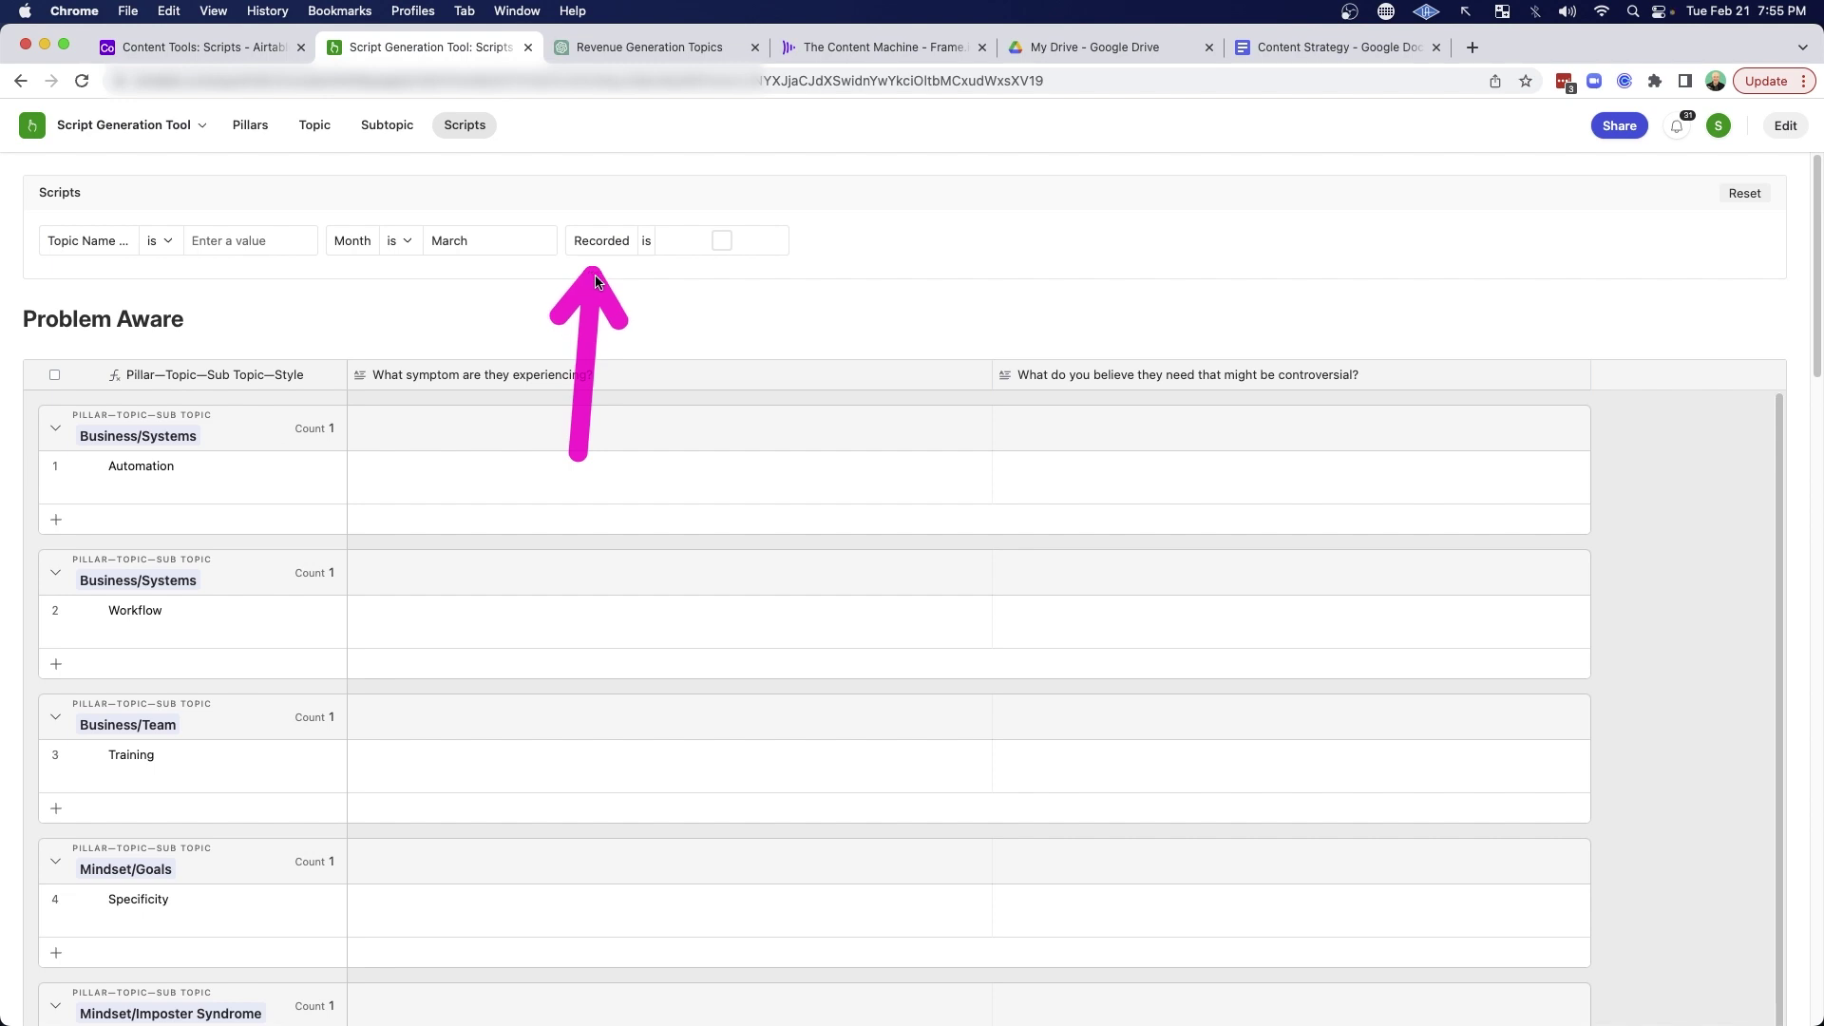
pyautogui.hotkey('ctrl', 'shift', 'Tab')
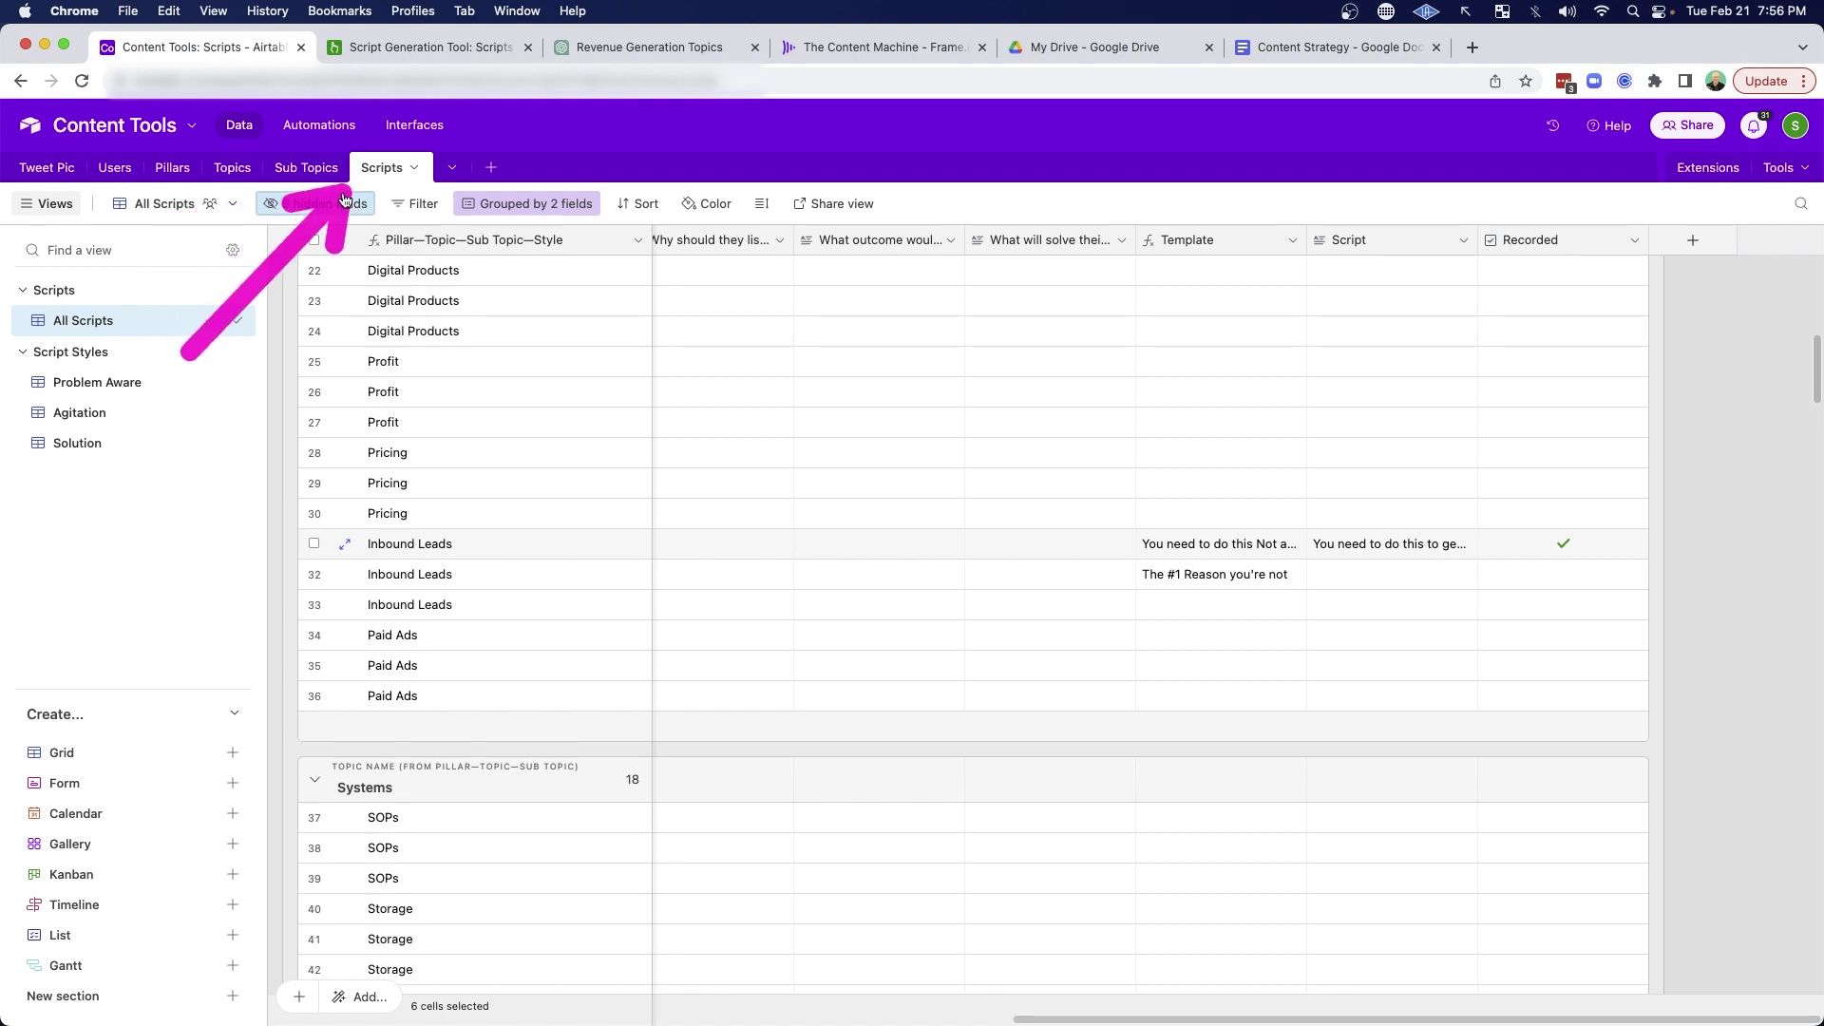
pyautogui.click(400, 46)
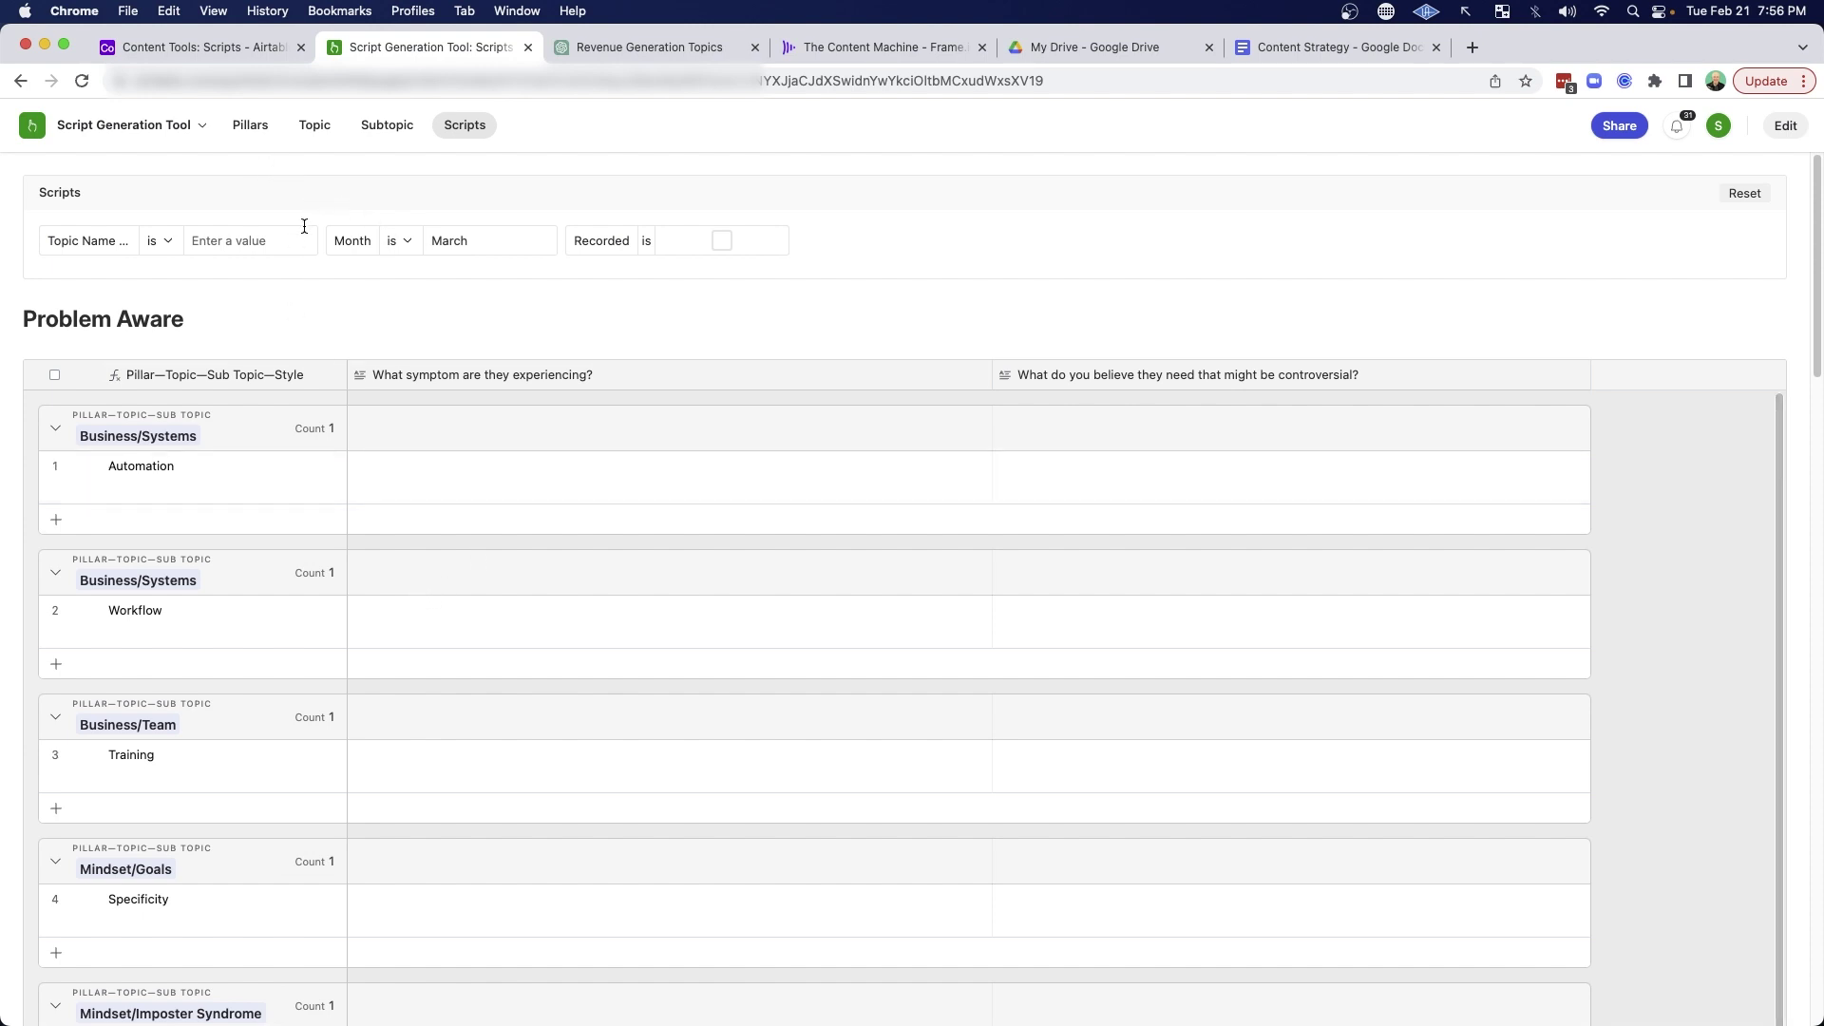
# Step: Browse the Pillars, Topics and Sub Topics pages, then return to the Scripts page
pyautogui.click(253, 130)
pyautogui.click(306, 131)
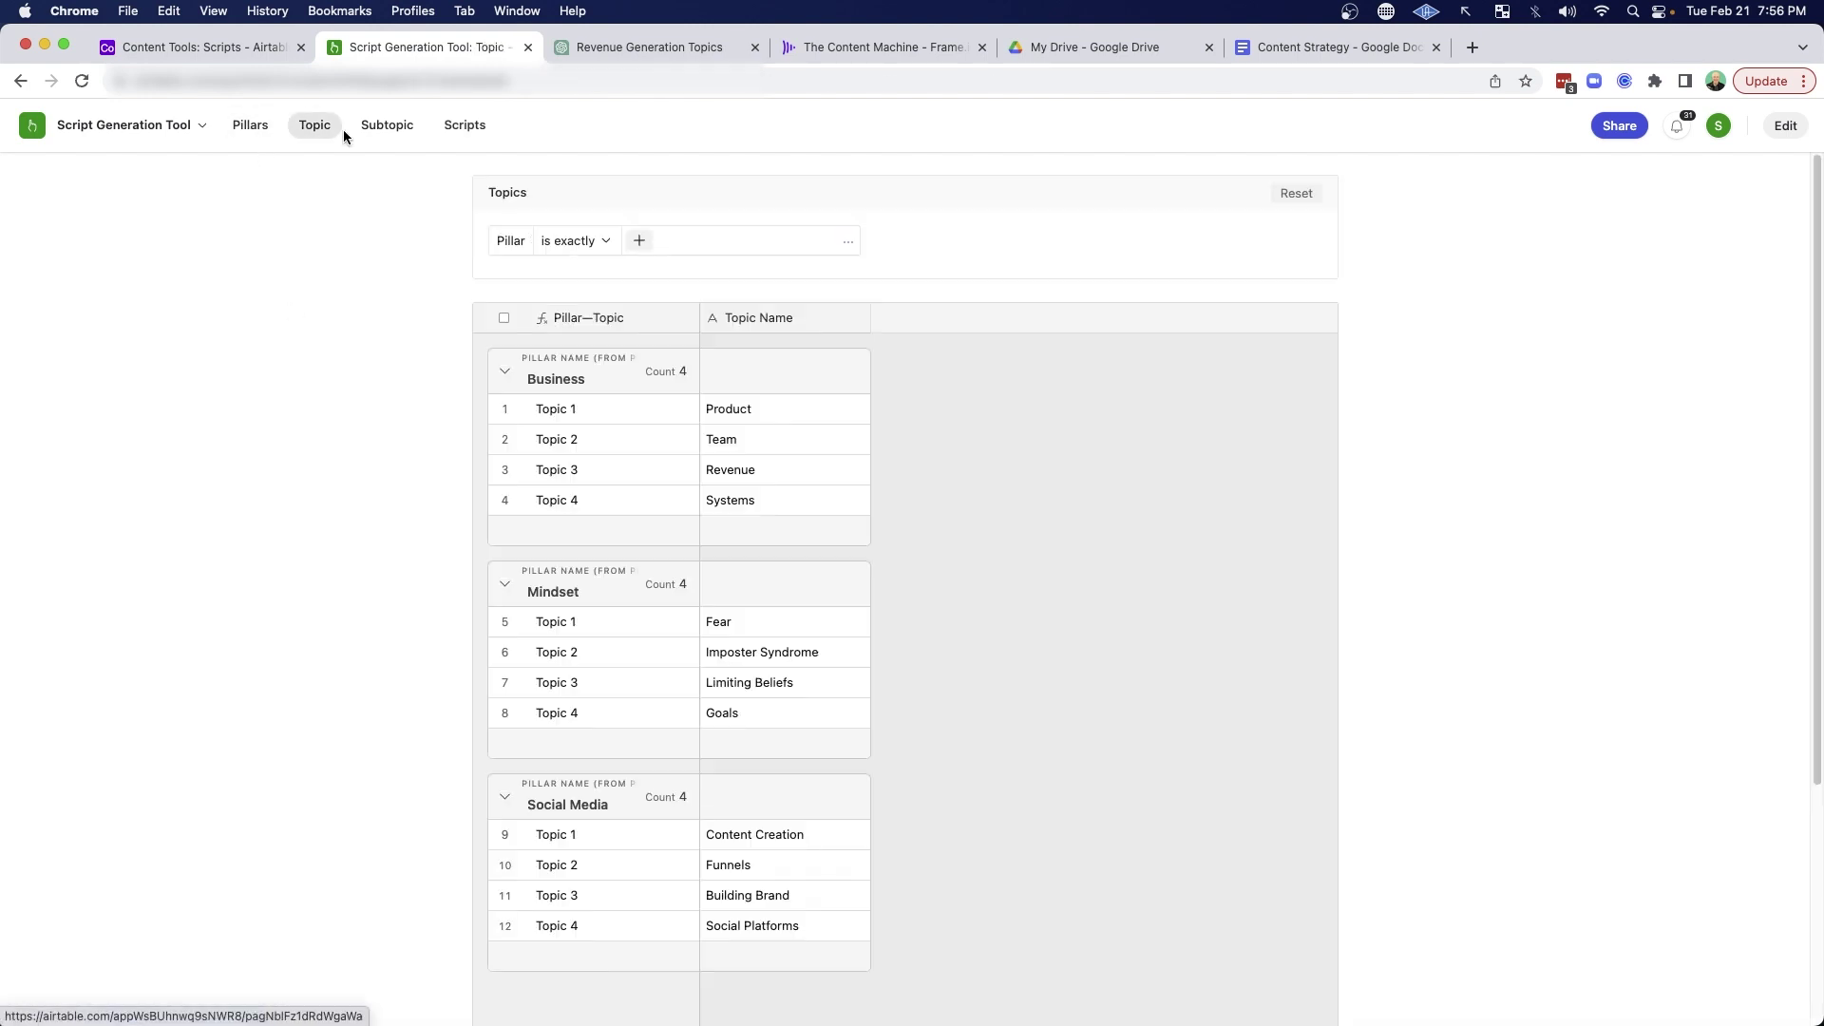
pyautogui.click(395, 133)
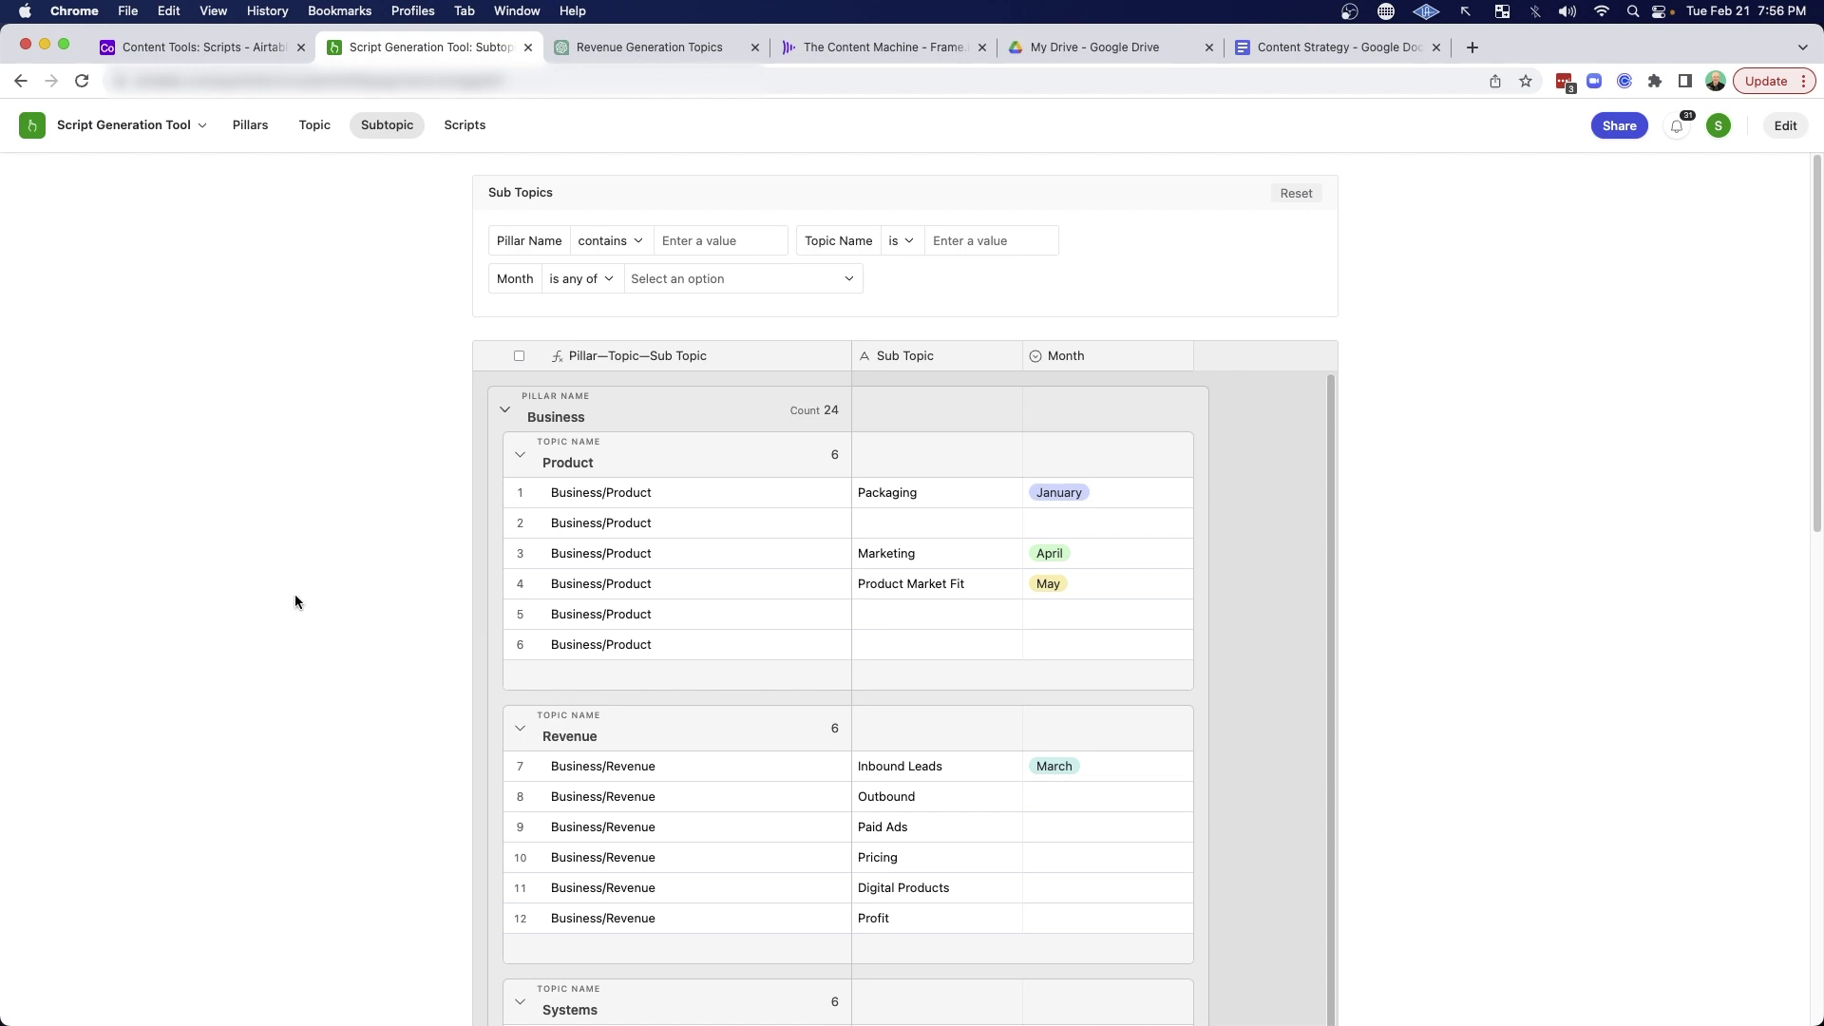
pyautogui.click(461, 129)
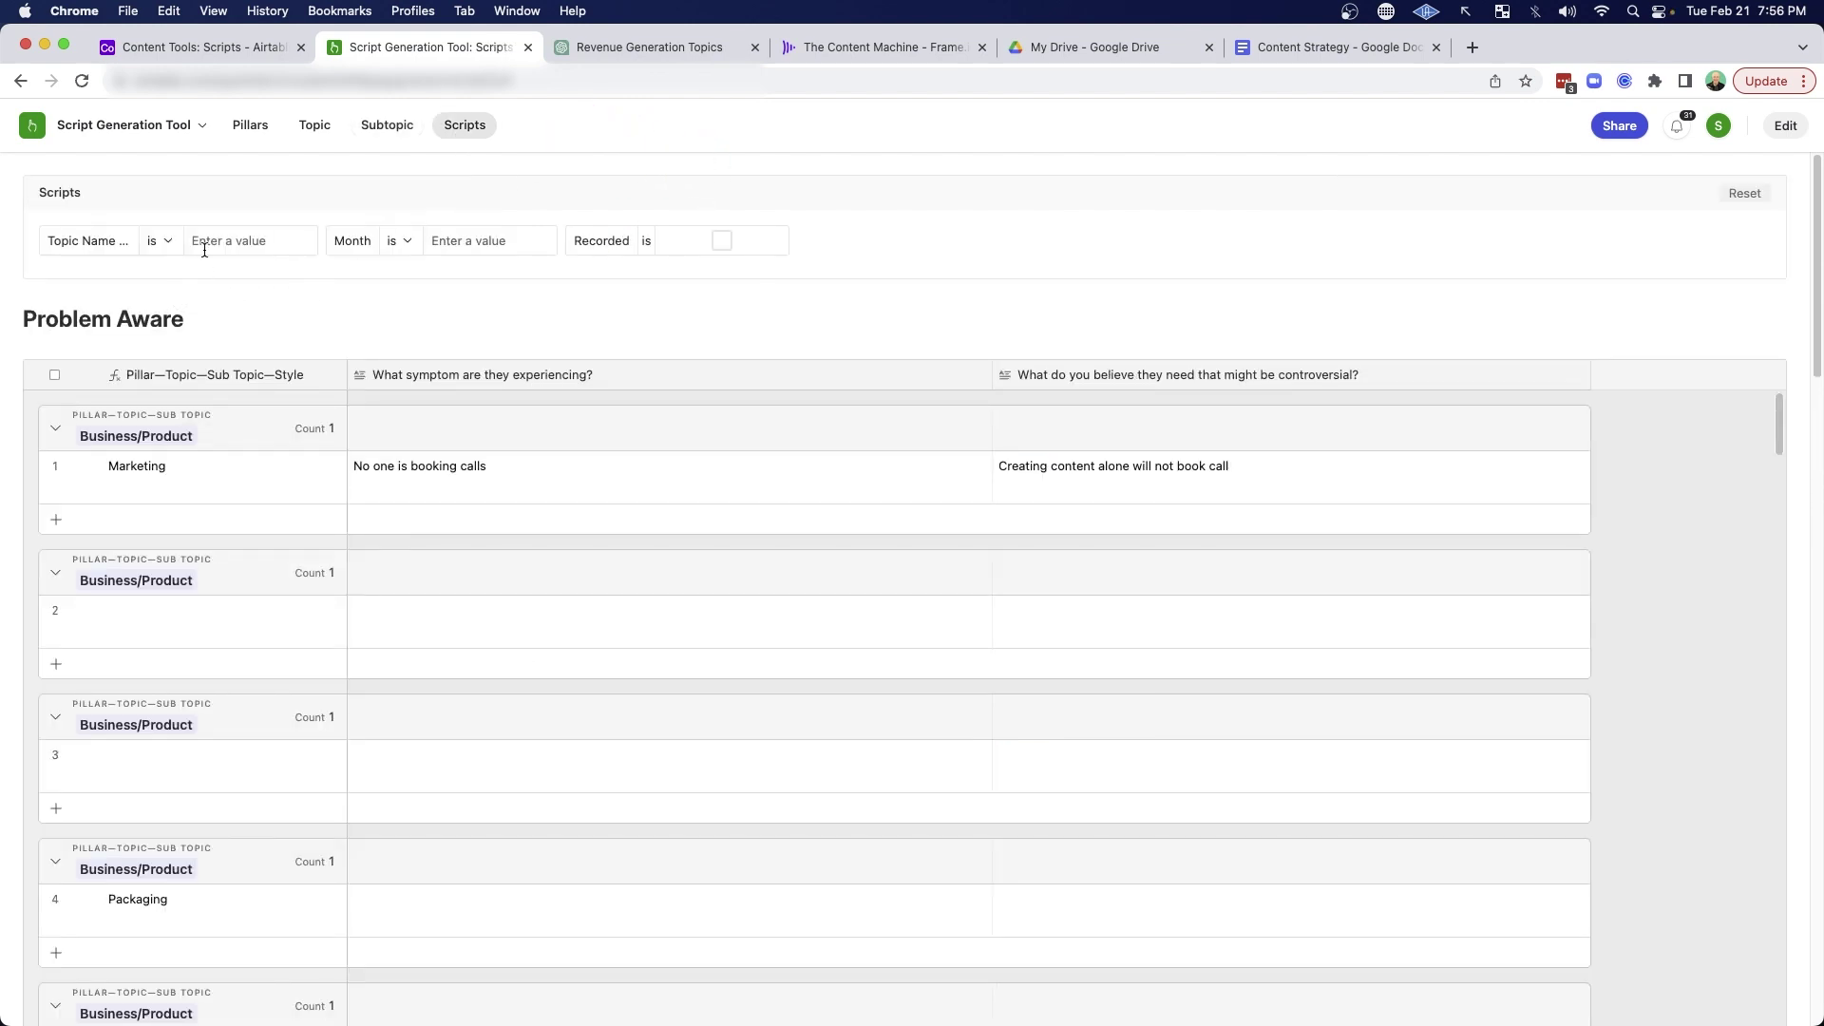
# Step: Filter scripts to Month 'March' and Topic Name 'Systems', then expand the Marketing record
pyautogui.click(457, 242)
pyautogui.write('March')
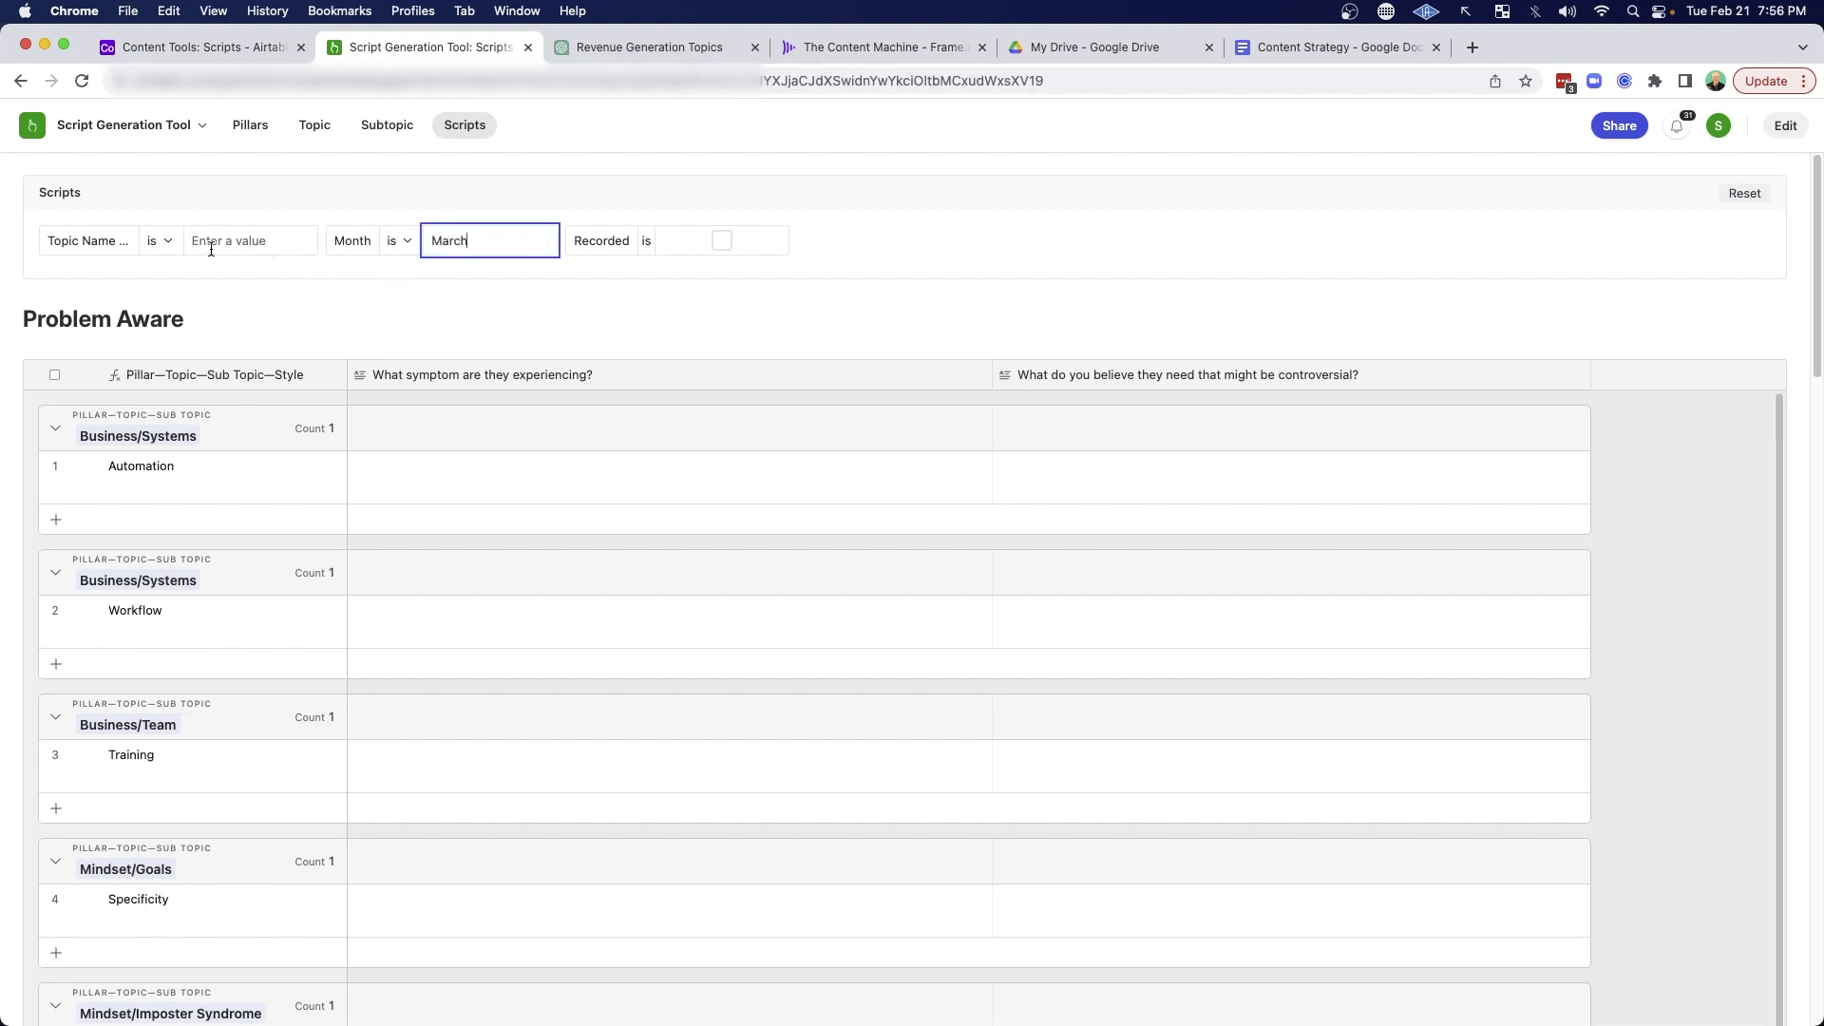
pyautogui.click(207, 241)
pyautogui.write('Systems')
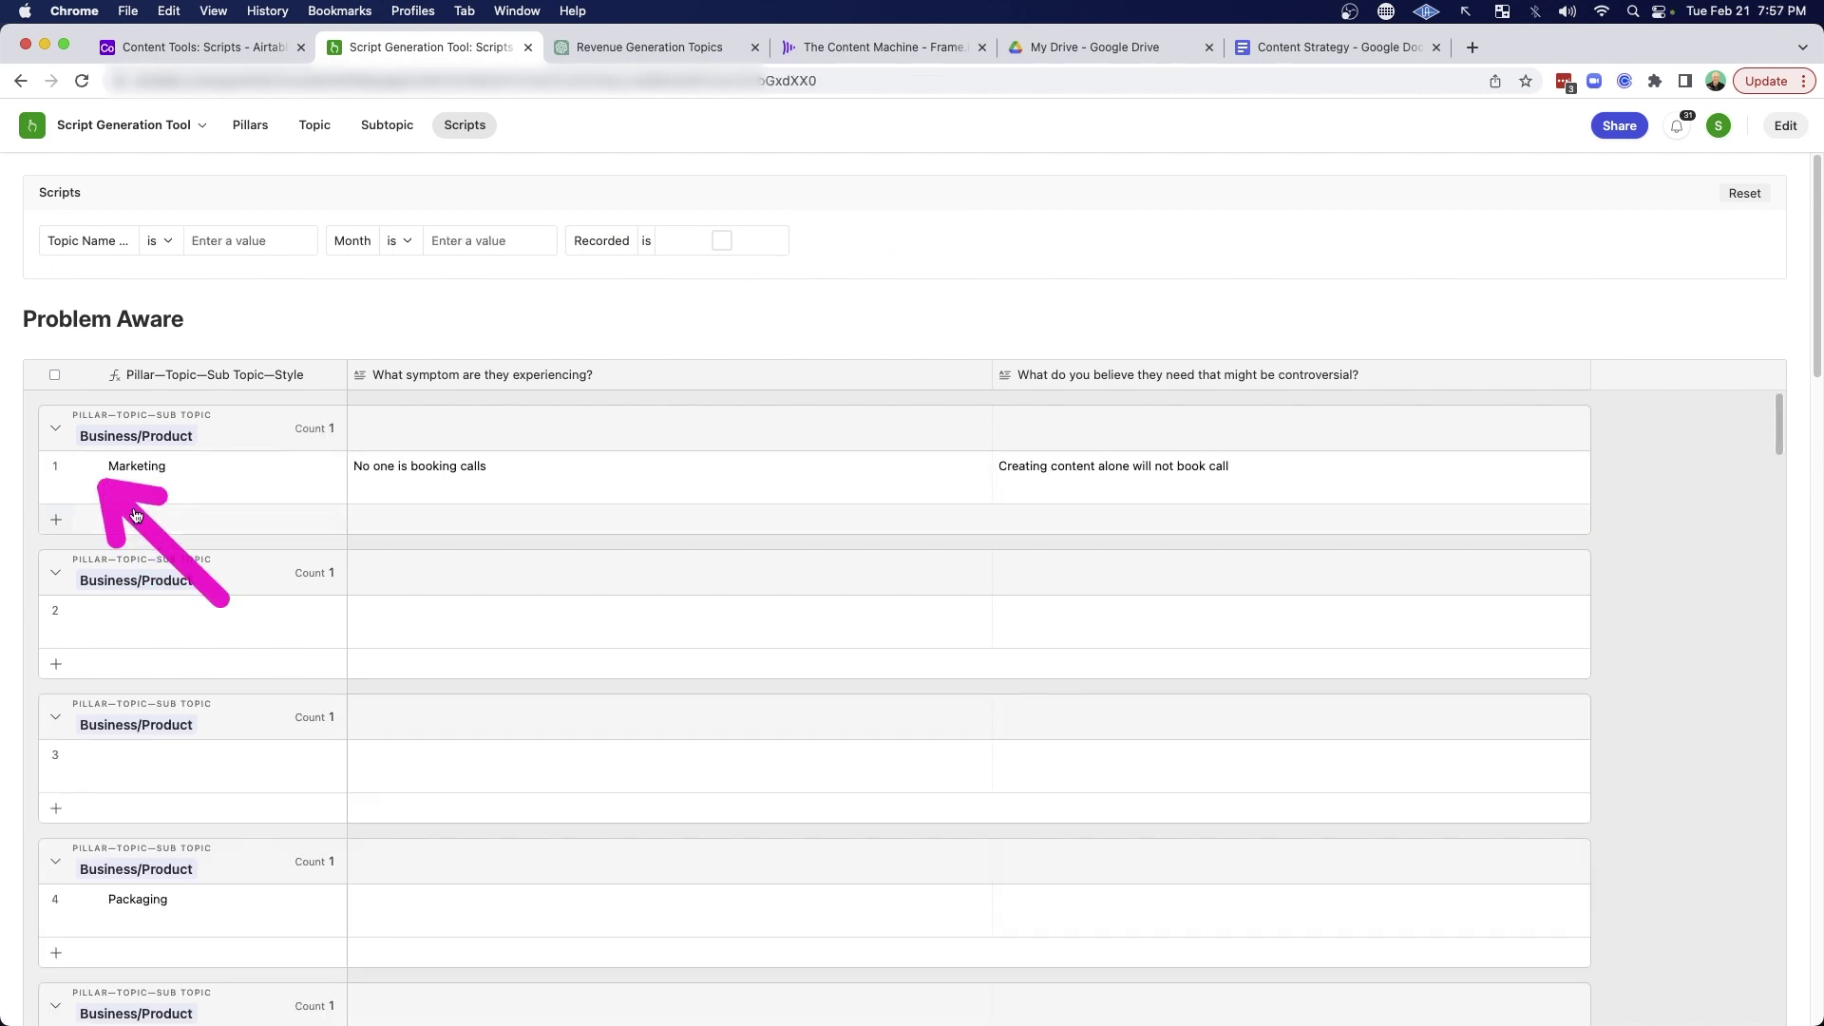
pyautogui.click(93, 472)
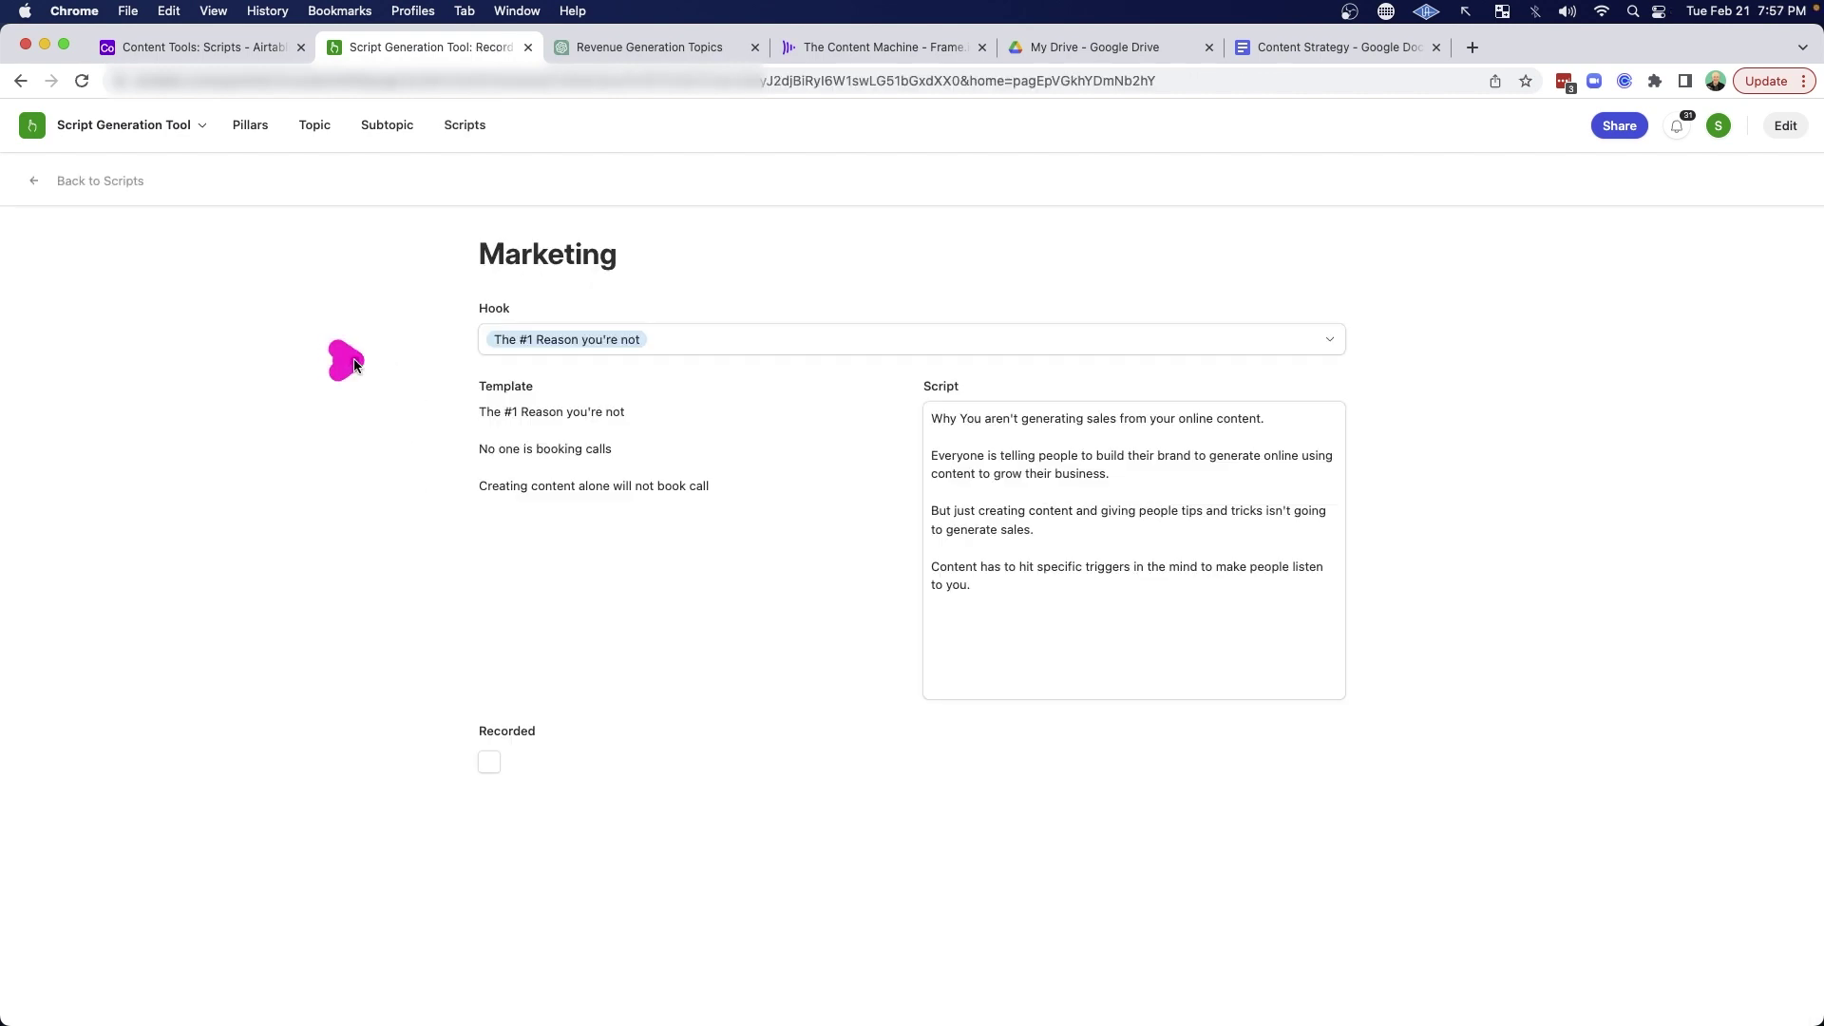